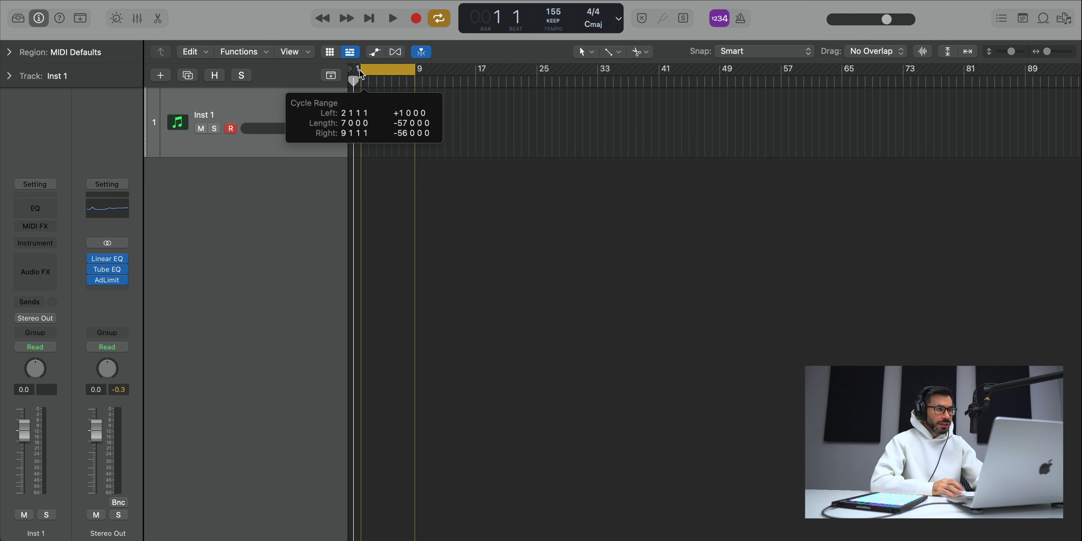
# Step: Set the cycle range in the timeline to run from bar 1 to bar 5
pyautogui.hscroll(3, 398, 78)
pyautogui.scroll(5, 398, 78)
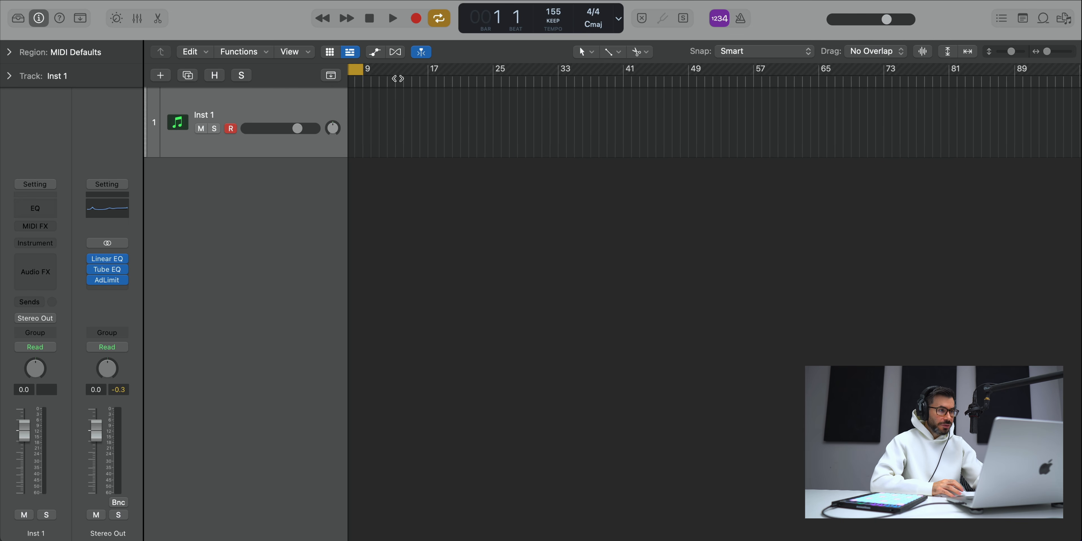
pyautogui.moveTo(653, 69); pyautogui.dragTo(504, 69)
# Step: Load the ES2 synthesizer as the instrument on the Inst 1 track and close its plug-in window
pyautogui.click(35, 243)
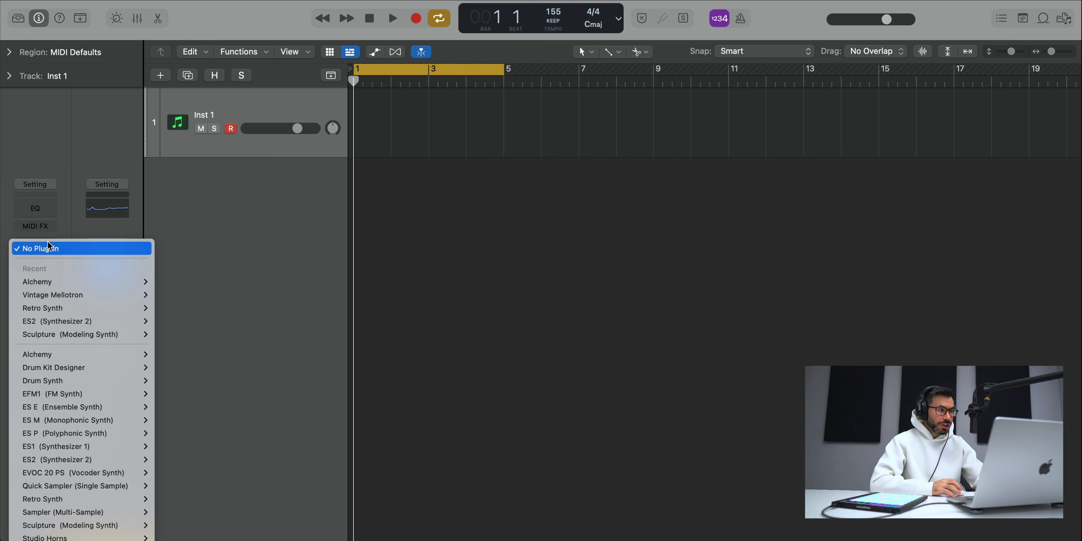
pyautogui.click(453, 165)
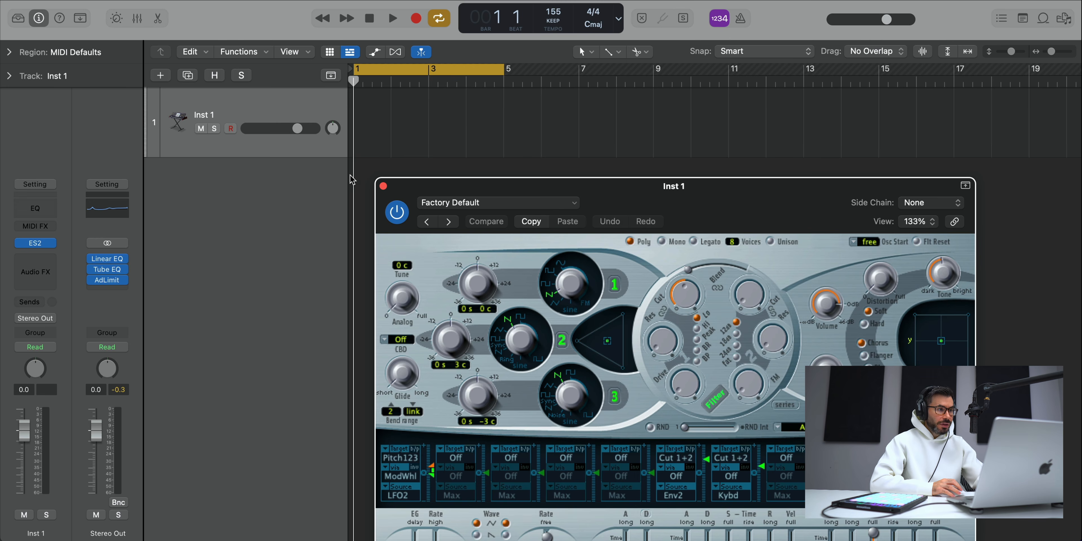
pyautogui.click(383, 187)
# Step: Create a MIDI region at bar 1 on the Inst 1 track, extend it to bar 5 and open it for note editing
pyautogui.rightClick(370, 131)
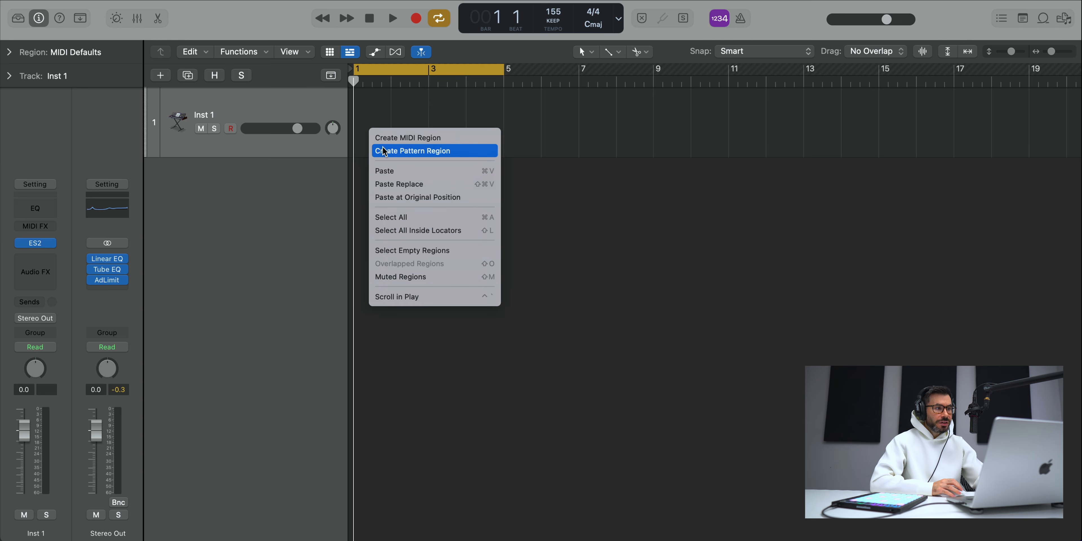
pyautogui.click(390, 141)
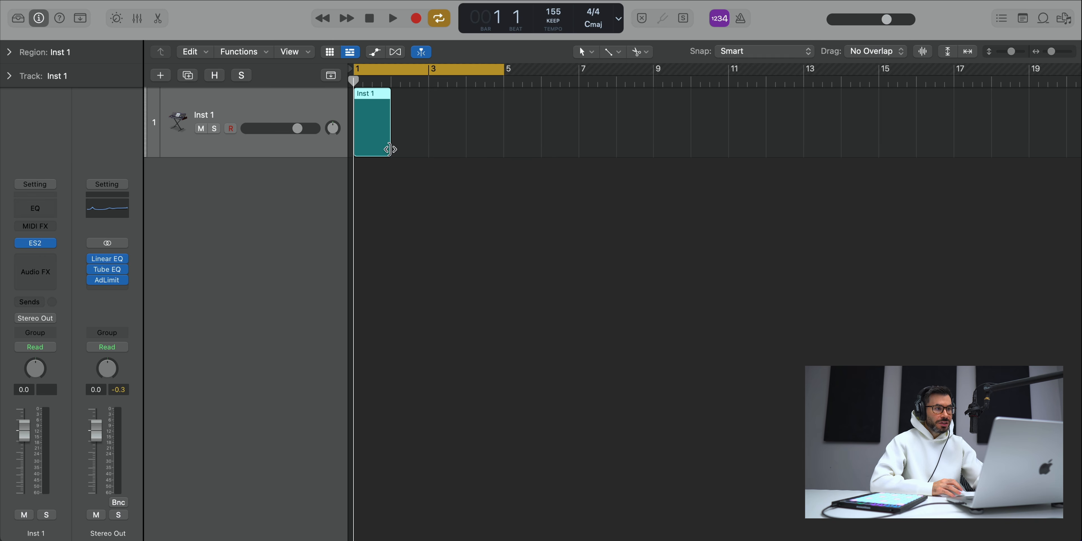
pyautogui.moveTo(389, 150); pyautogui.dragTo(503, 150)
pyautogui.doubleClick(452, 133)
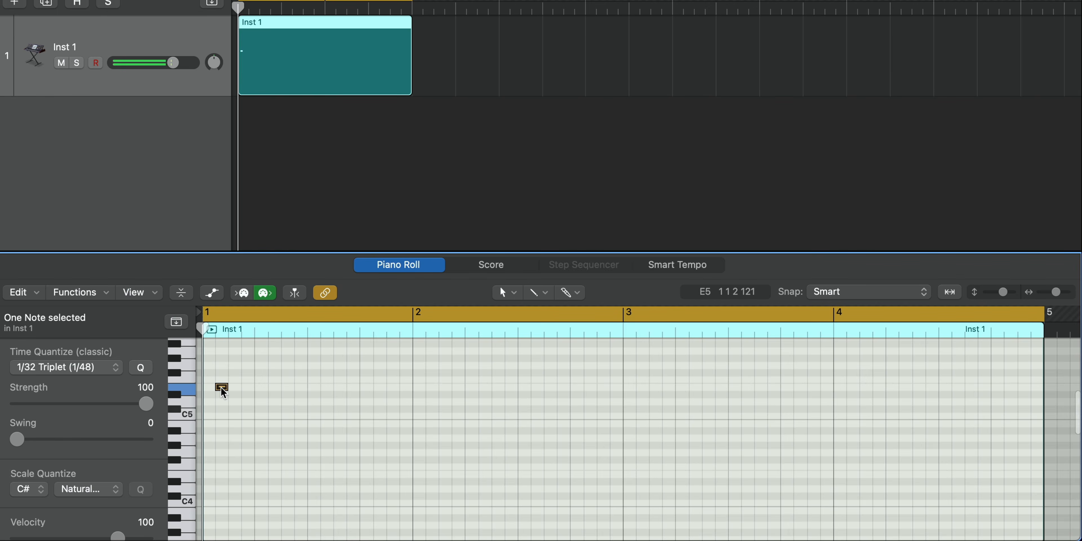
# Step: Draw the melody in the Inst 1 region: E5 in bar 1, D#5 in bar 2 and C#5 across bars 3 and 4
pyautogui.moveTo(222, 387); pyautogui.dragTo(412, 405)
pyautogui.press('space')
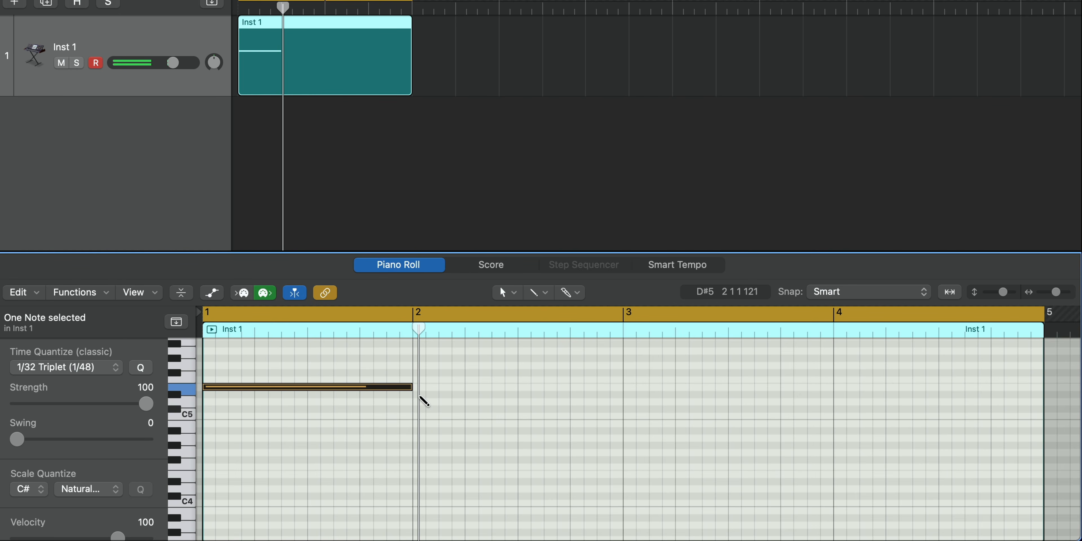
pyautogui.click(420, 396)
pyautogui.keyDown('ctrl'); pyautogui.keyDown('alt'); pyautogui.click(471, 399); pyautogui.keyUp('alt'); pyautogui.keyUp('ctrl')
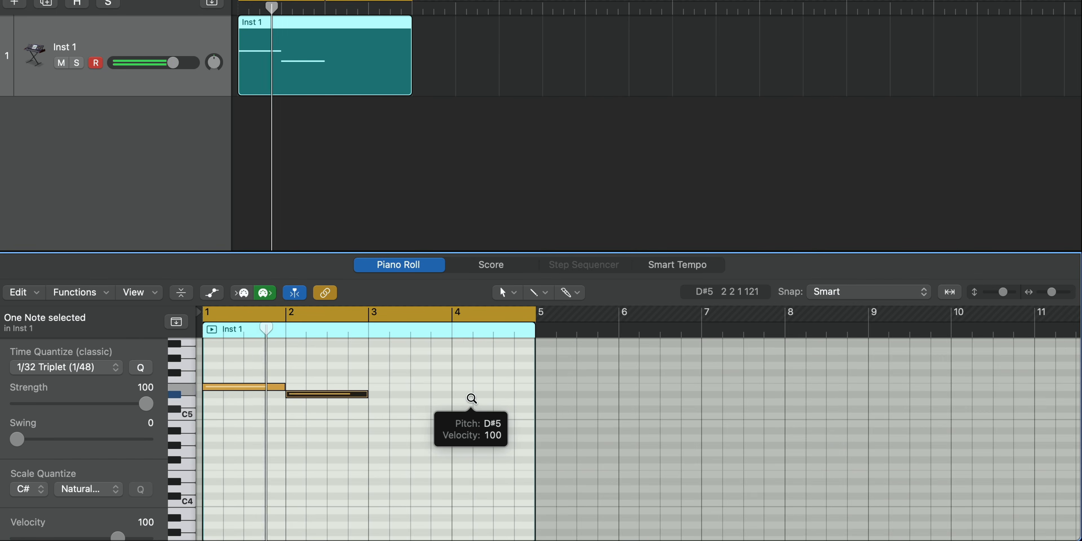
pyautogui.keyDown('ctrl'); pyautogui.keyDown('alt'); pyautogui.click(471, 398); pyautogui.keyUp('alt'); pyautogui.keyUp('ctrl')
pyautogui.click(385, 409)
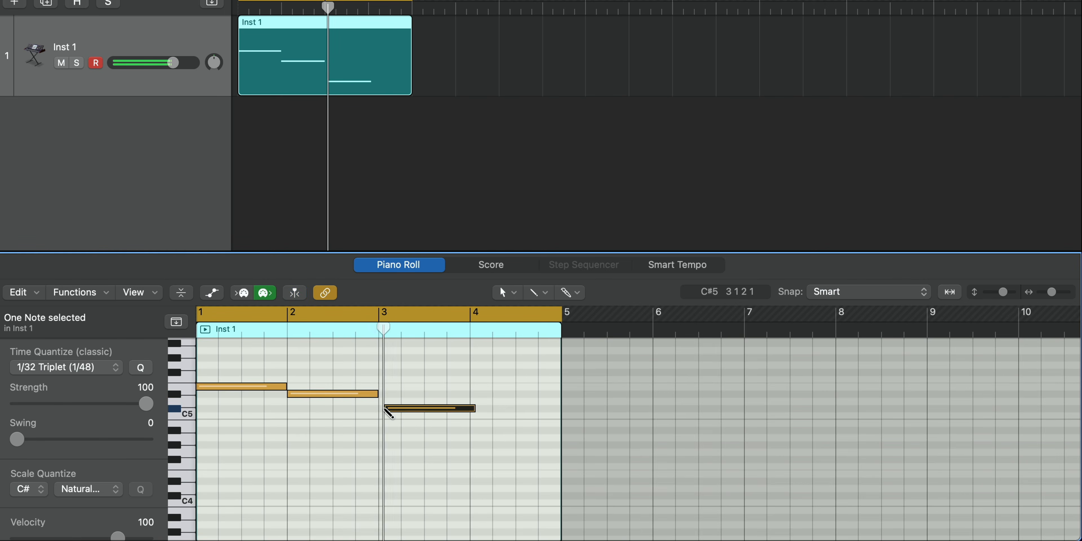
pyautogui.moveTo(425, 412); pyautogui.dragTo(530, 411)
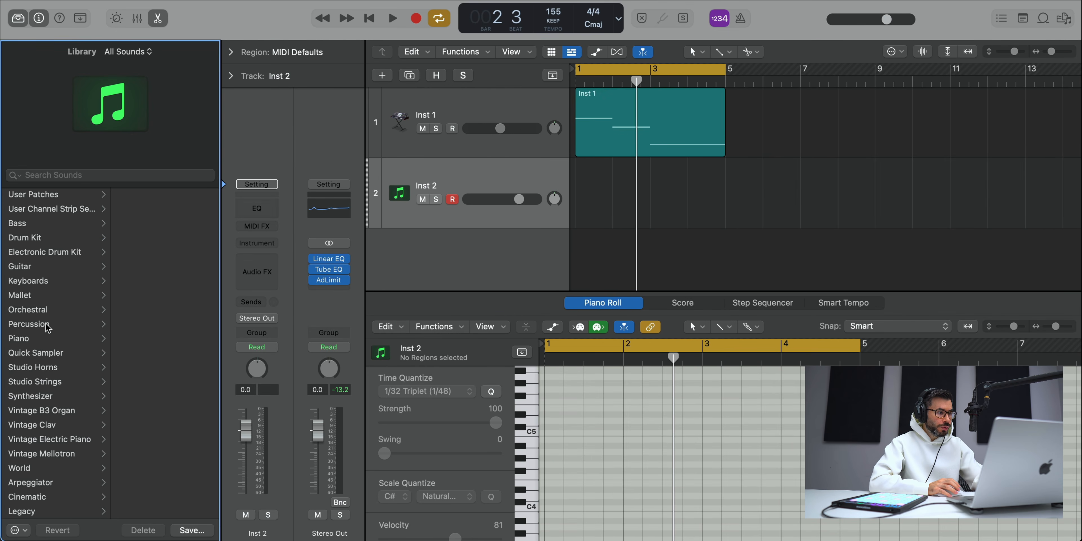
# Step: Load the Dreamy Bells patch from the Synthesizer Bell sounds on the second track
pyautogui.click(37, 398)
pyautogui.click(149, 227)
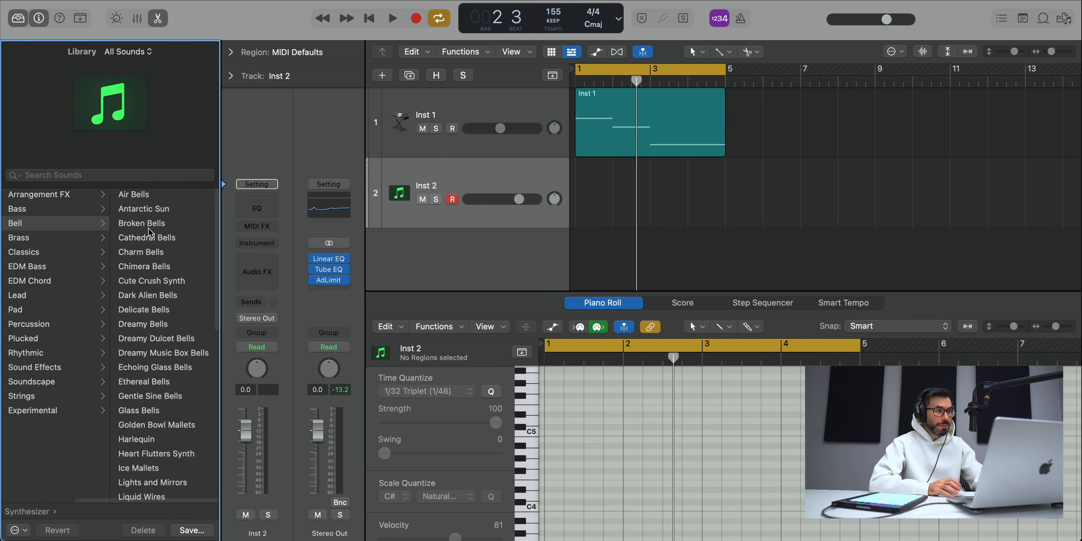
pyautogui.click(153, 325)
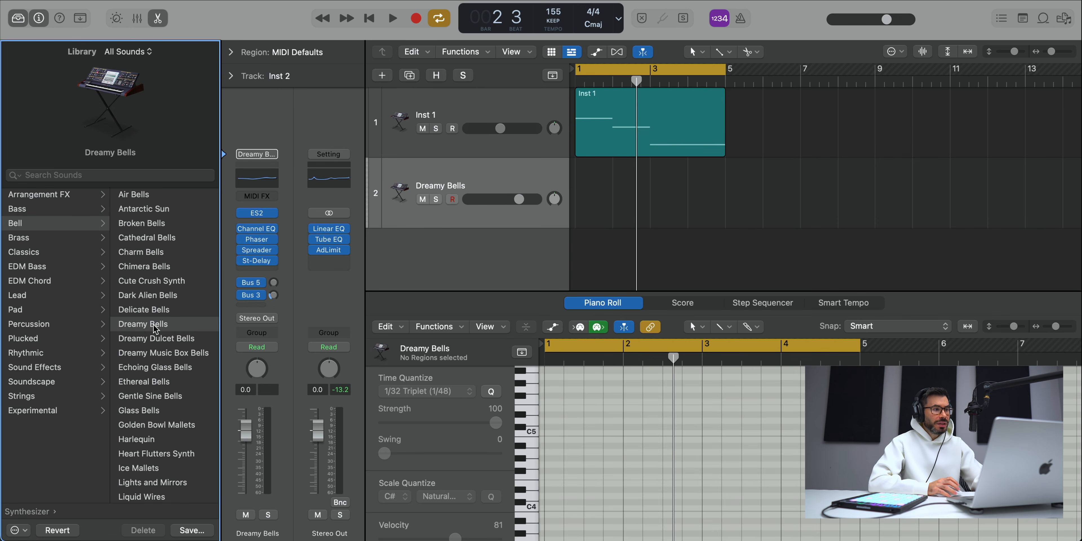
# Step: Copy the Inst 1 region to the Dreamy Bells track at bar 1 and play that track soloed
pyautogui.moveTo(644, 133); pyautogui.dragTo(644, 204)
pyautogui.click(437, 200)
pyautogui.press('space')
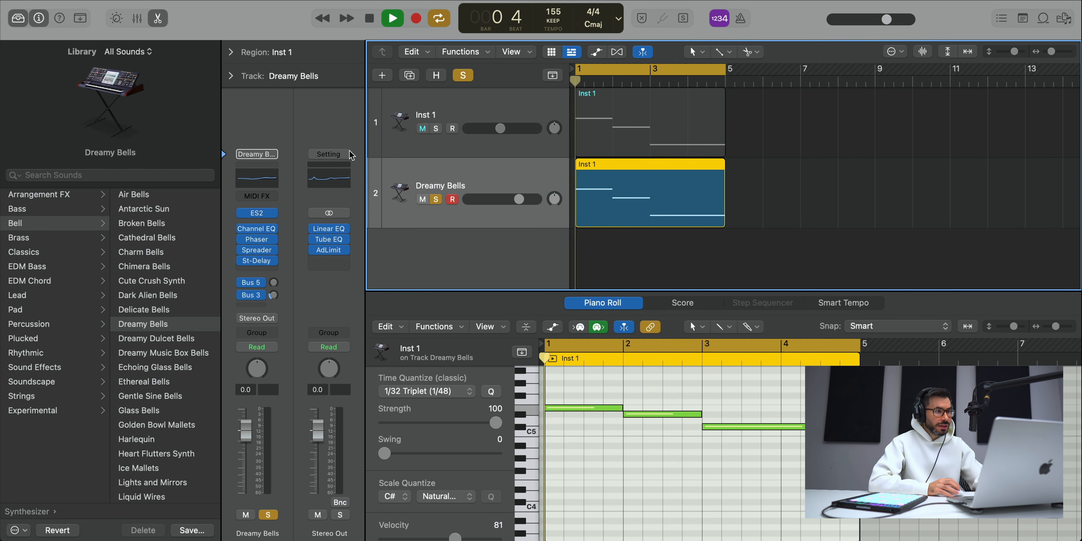
# Step: Hide the sound library and bypass the Phaser effect on the Dreamy Bells track while auditioning it
pyautogui.press('y')
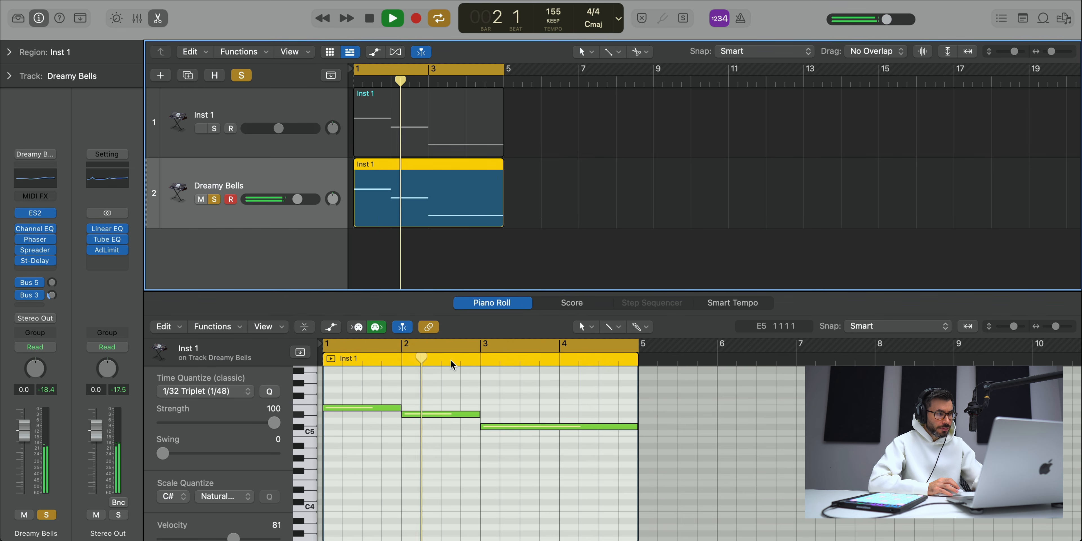
pyautogui.moveTo(22, 241)
pyautogui.press('space')
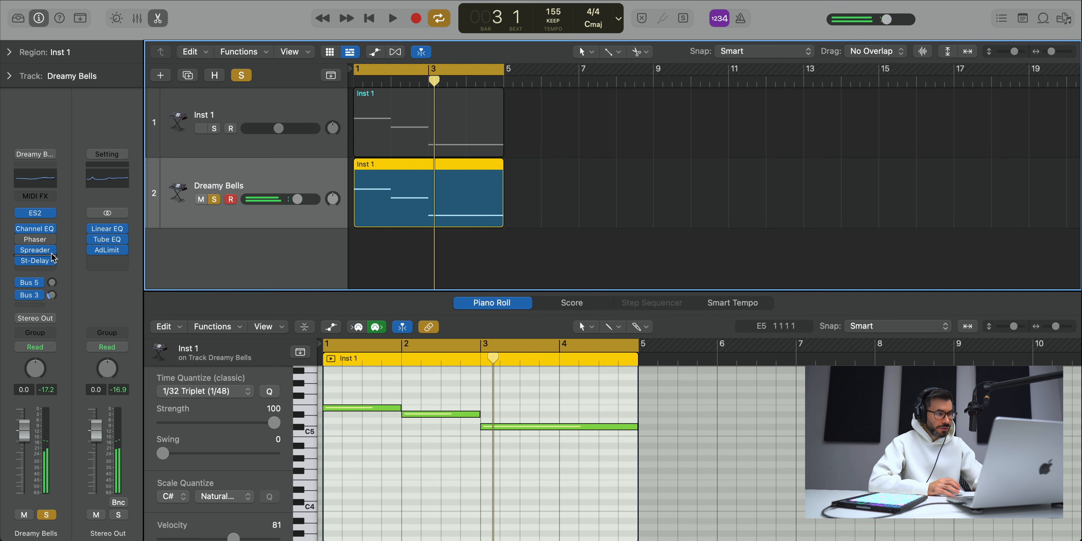
pyautogui.press('space')
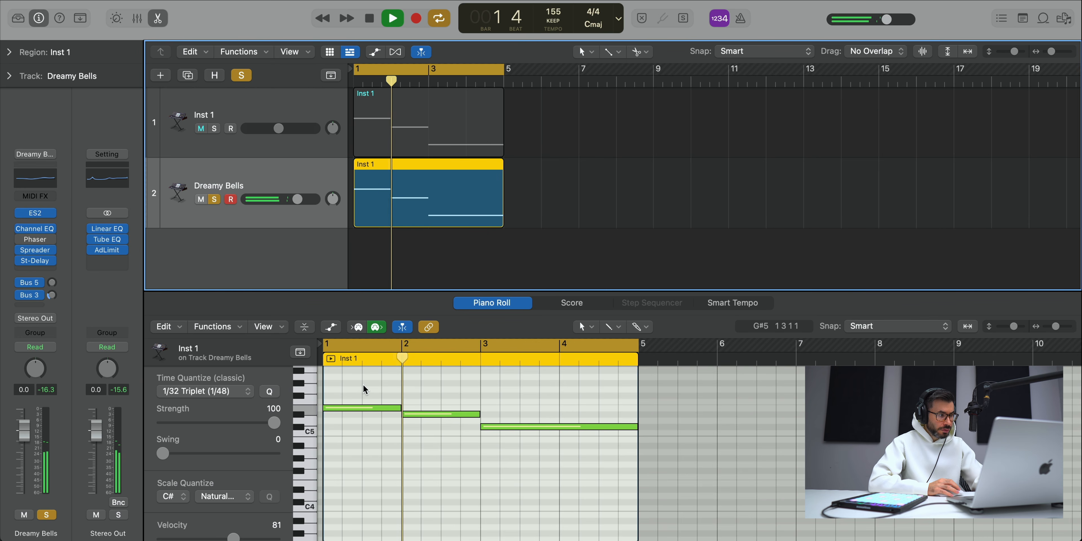
# Step: Transpose all three notes of the Dreamy Bells region up one octave and play the result
pyautogui.moveTo(325, 370); pyautogui.dragTo(623, 475)
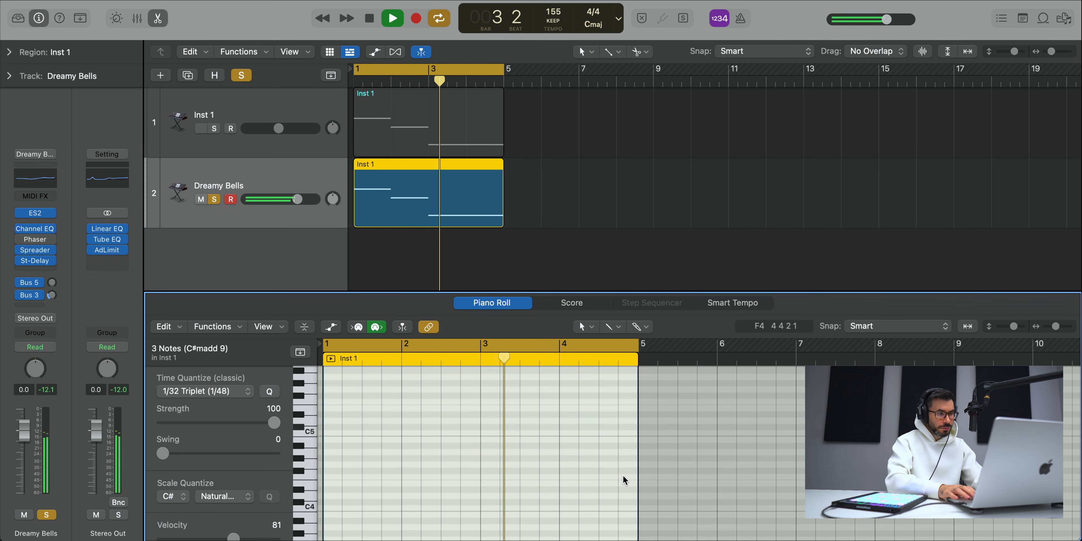
pyautogui.press('space')
pyautogui.scroll(5, 622, 475)
pyautogui.press('space')
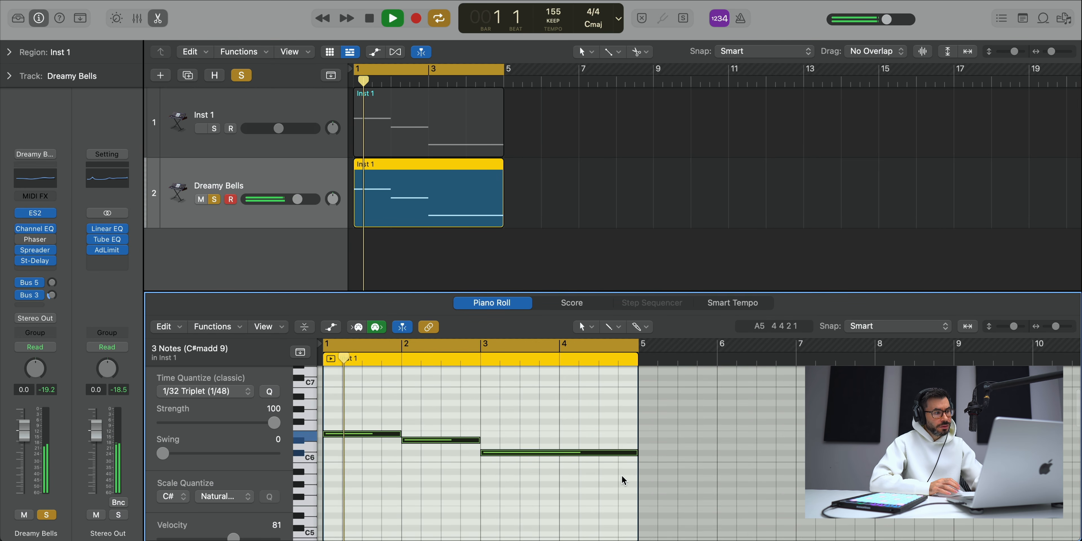
# Step: Solo Inst 1 alongside Dreamy Bells, raise Inst 1's volume slightly and lower Dreamy Bells to -6.0 dB
pyautogui.click(215, 128)
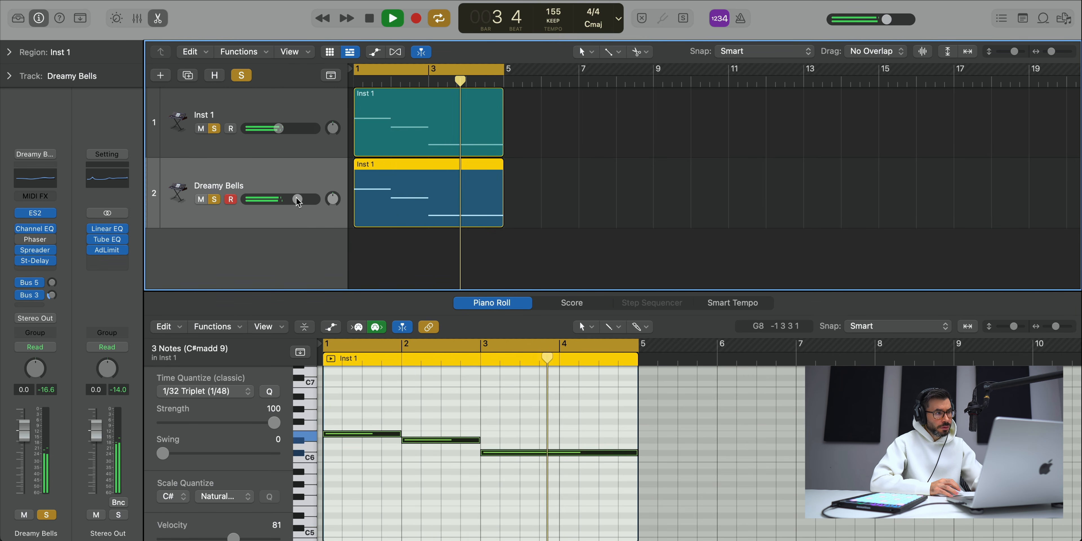
pyautogui.moveTo(298, 199); pyautogui.dragTo(292, 200)
pyautogui.moveTo(278, 128); pyautogui.dragTo(282, 128)
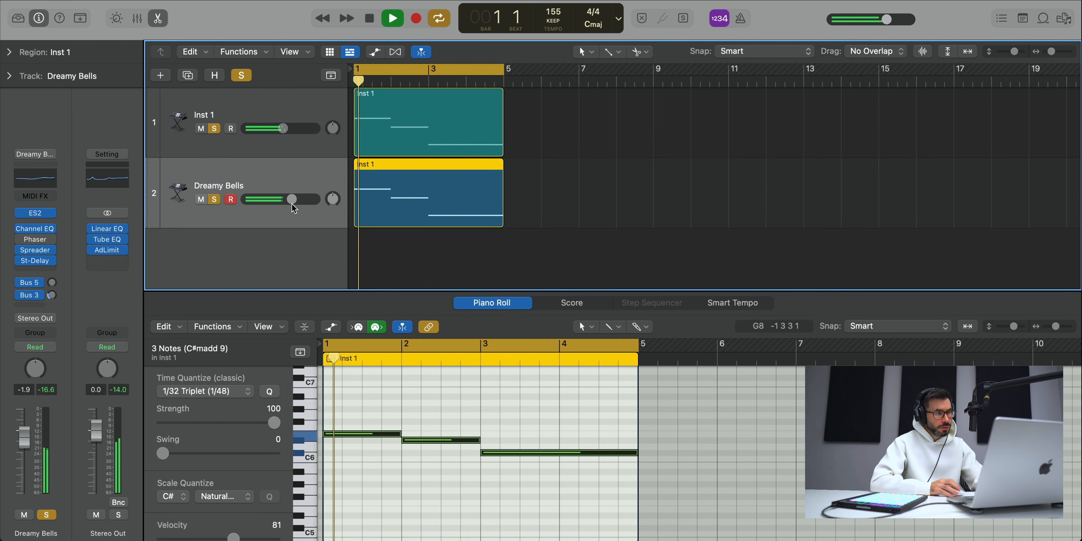
pyautogui.moveTo(292, 204); pyautogui.dragTo(279, 199)
# Step: Compare the layered sounds by muting and unmuting Dreamy Bells and Inst 1 in turn during playback
pyautogui.click(202, 199)
pyautogui.click(202, 200)
pyautogui.click(200, 130)
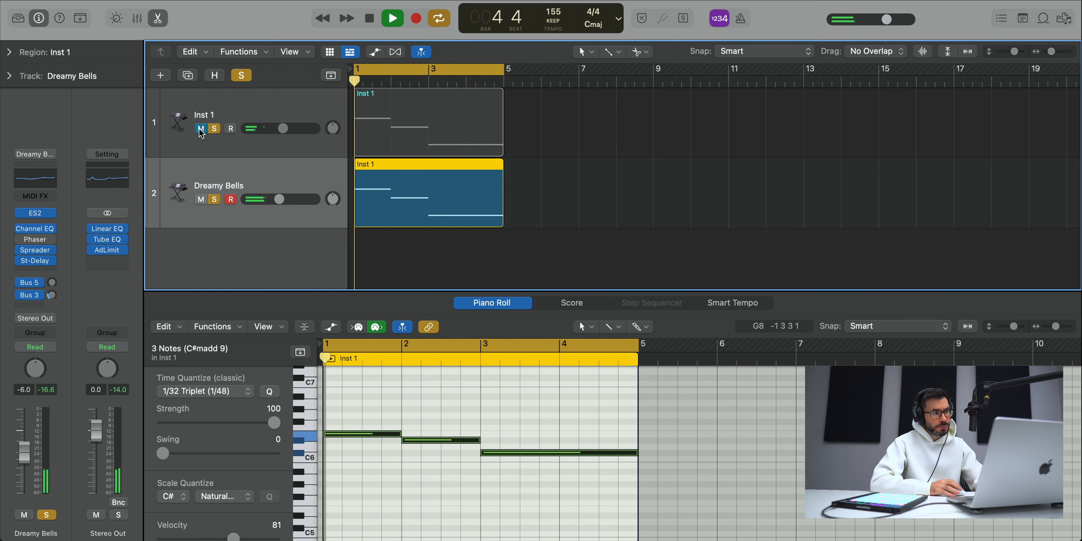
pyautogui.click(201, 130)
# Step: Fine-tune the volume balance between the Dreamy Bells and Inst 1 tracks, then stop playback
pyautogui.moveTo(279, 199); pyautogui.dragTo(278, 200)
pyautogui.moveTo(283, 129); pyautogui.dragTo(281, 128)
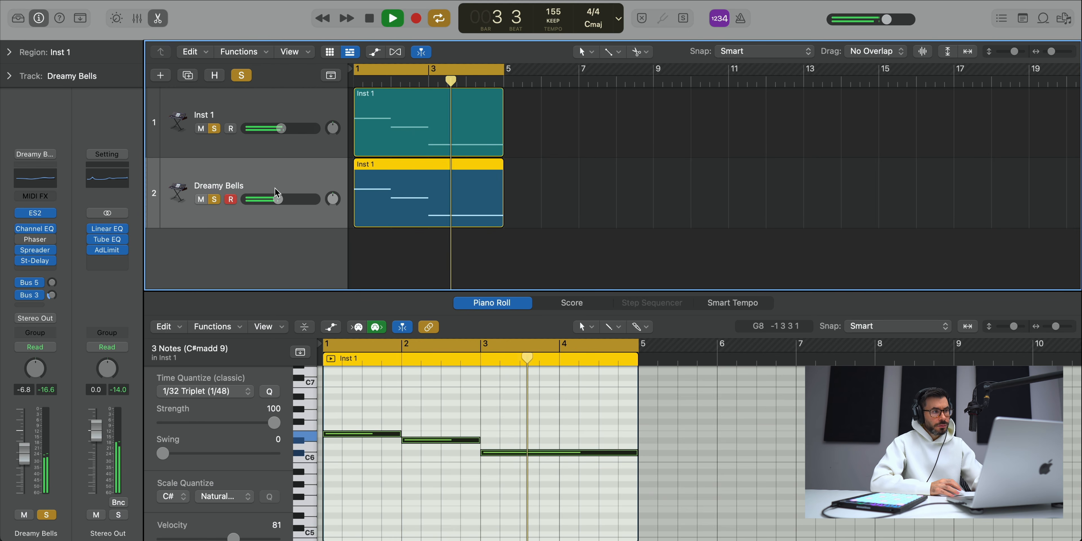
pyautogui.moveTo(278, 199); pyautogui.dragTo(279, 199)
pyautogui.press('space')
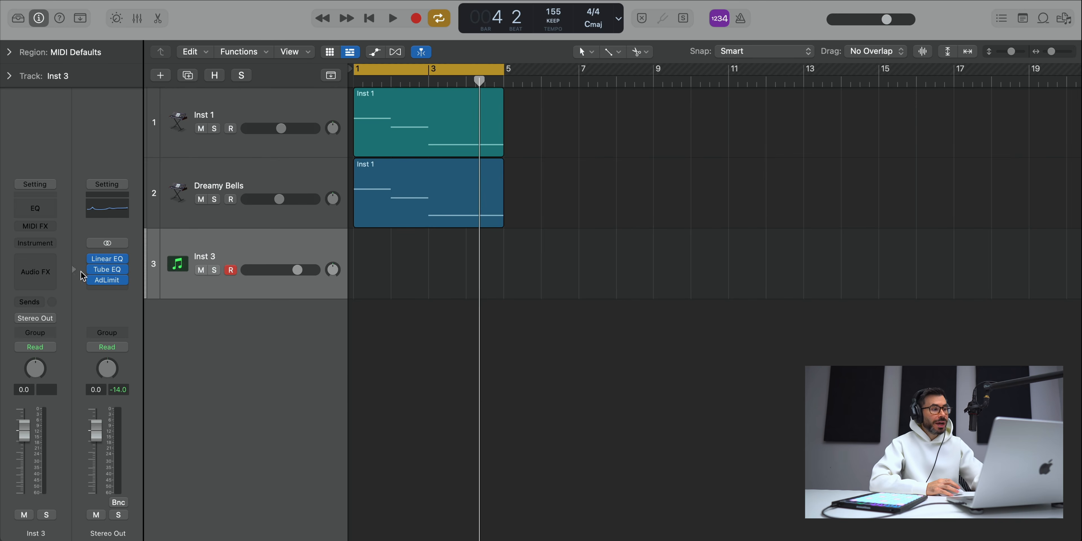
# Step: Load Alchemy on the Inst 3 track with the Horizon Strings Sweep preset from the analog pads, then close its window
pyautogui.click(35, 243)
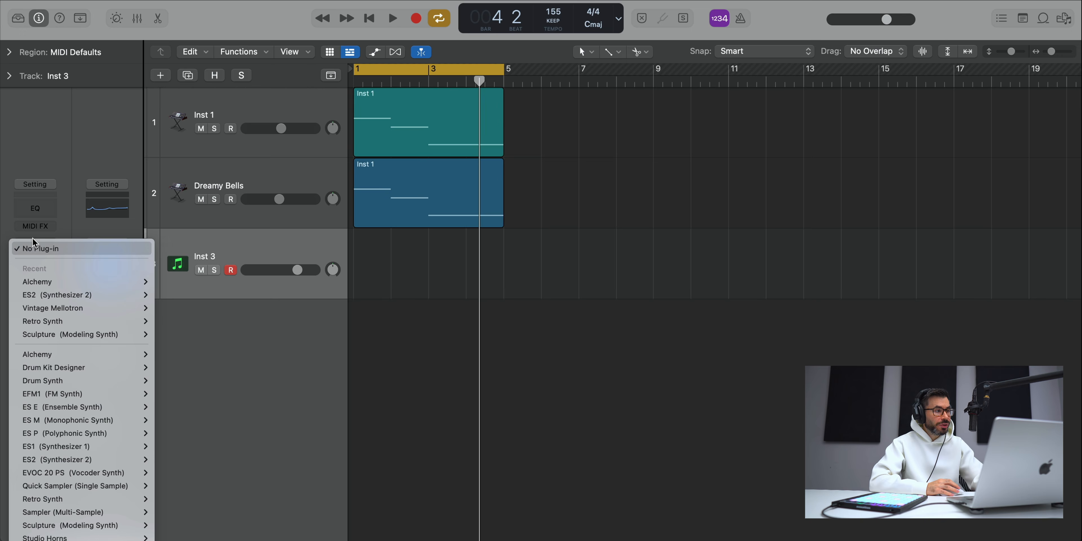
pyautogui.click(47, 281)
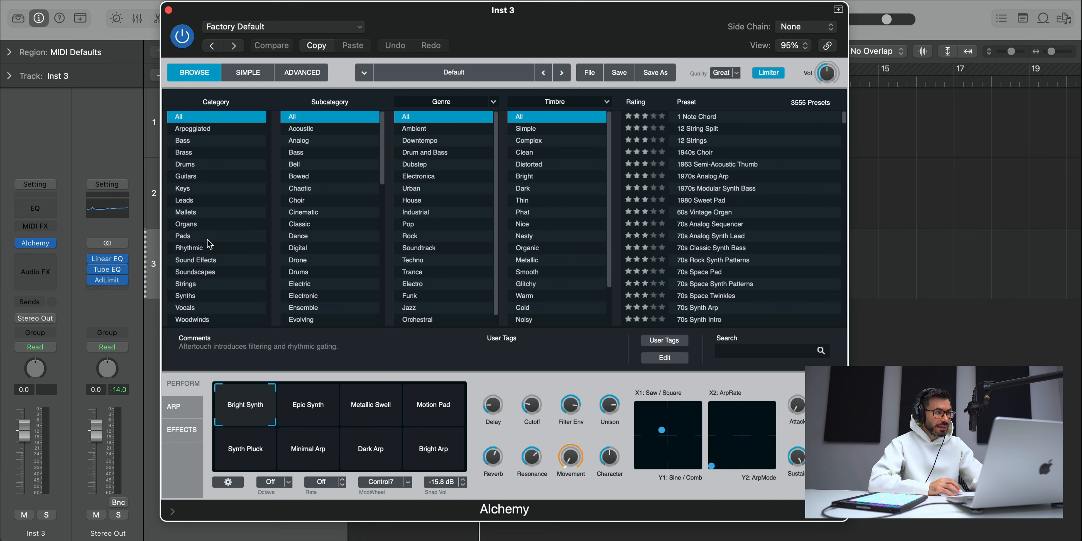
pyautogui.click(206, 237)
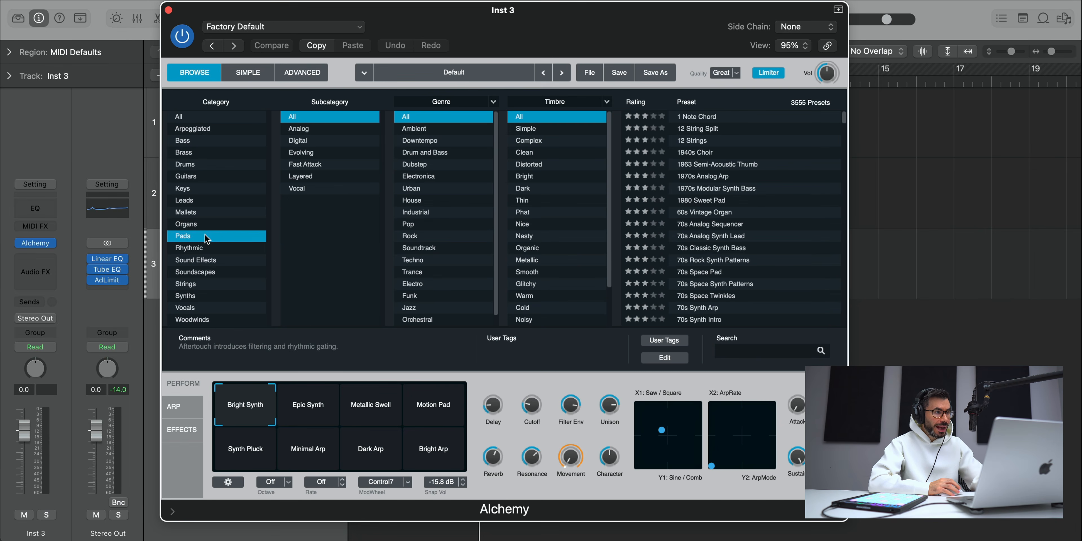
pyautogui.click(310, 133)
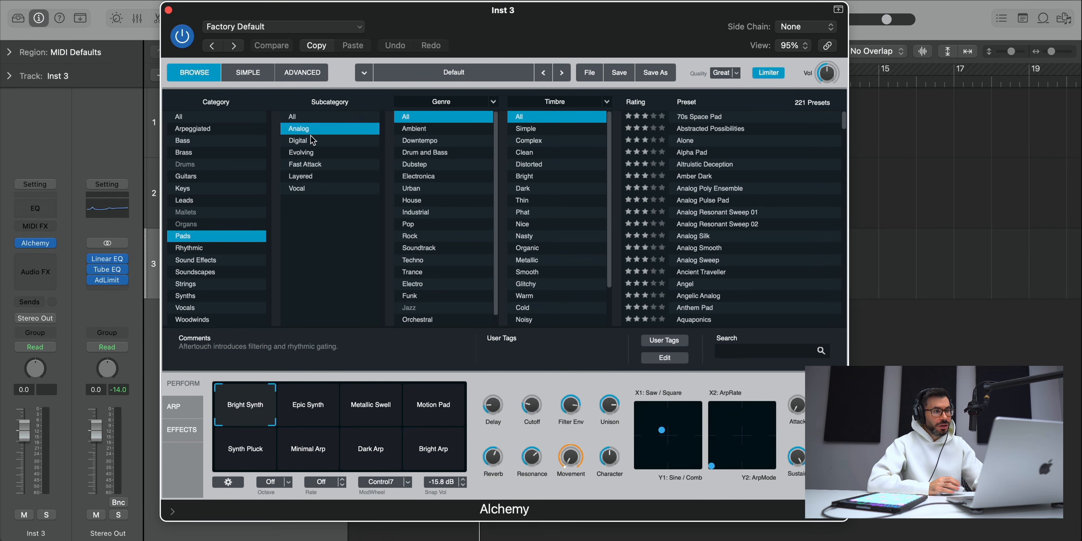
pyautogui.scroll(-15, 716, 224)
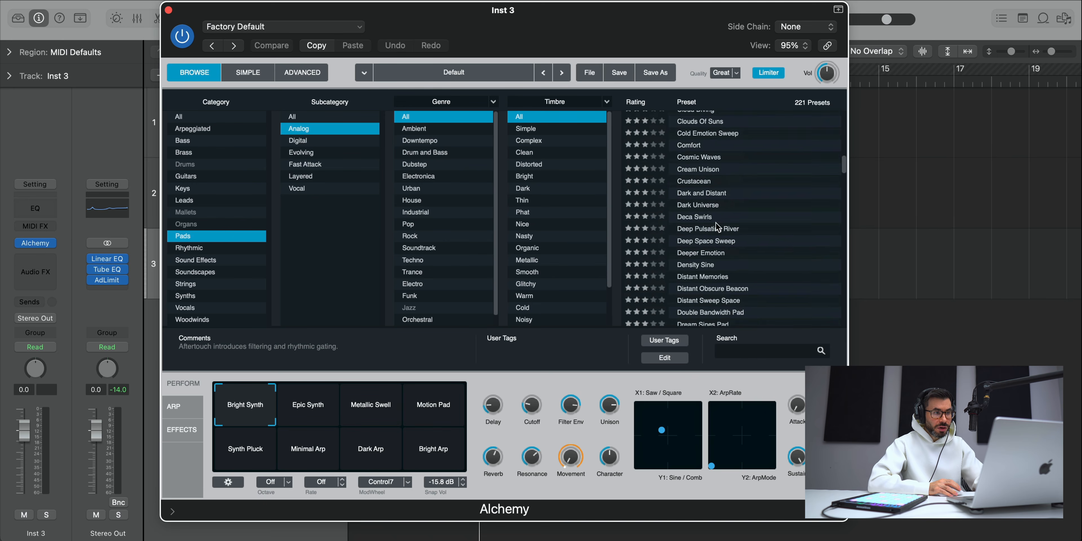
pyautogui.scroll(-10, 717, 223)
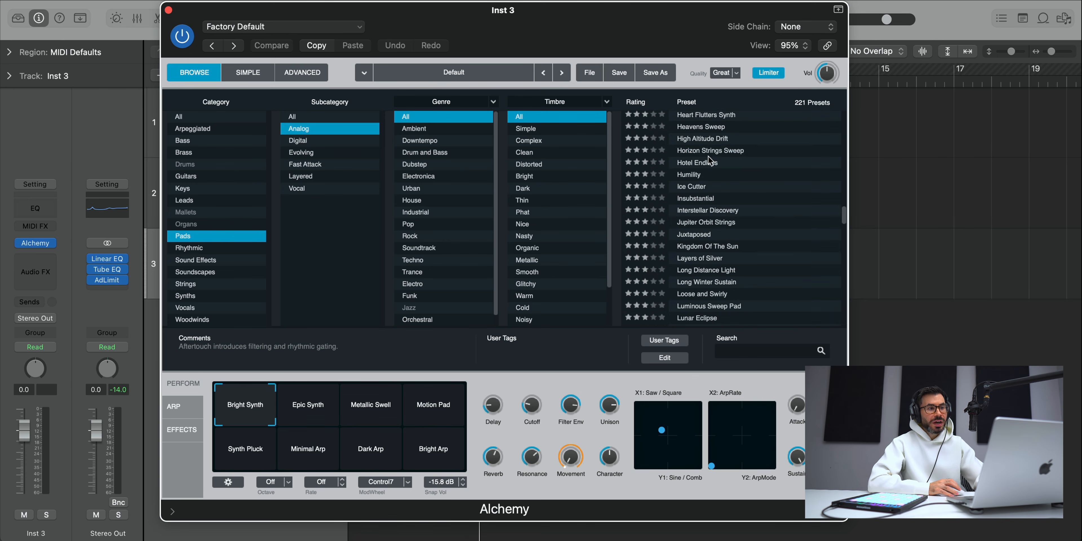
pyautogui.click(710, 153)
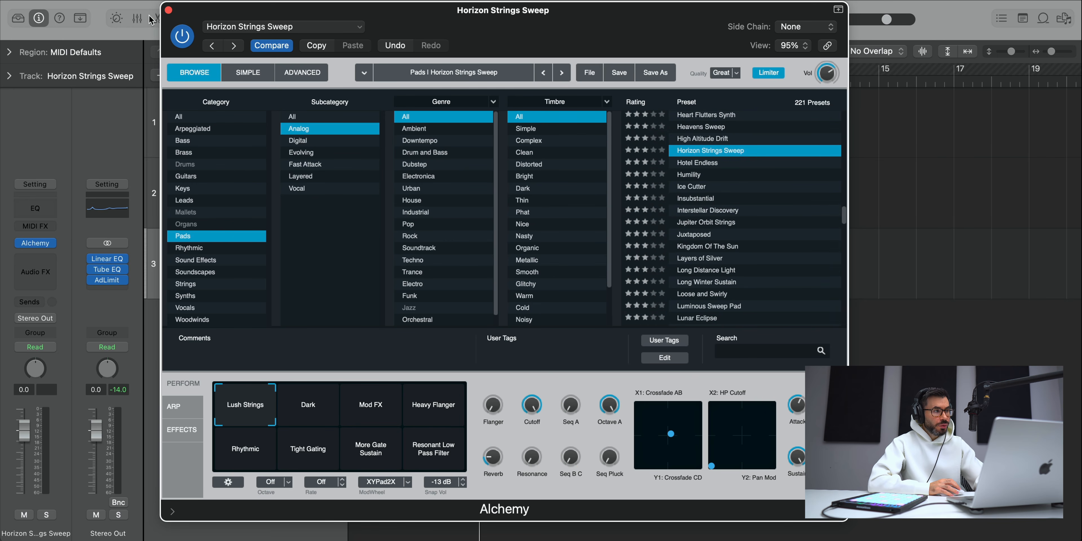
pyautogui.click(169, 11)
# Step: Create a MIDI region from bar 1 to bar 5 on the Horizon Strings Sweep track and open it in an enlarged note editor
pyautogui.rightClick(367, 254)
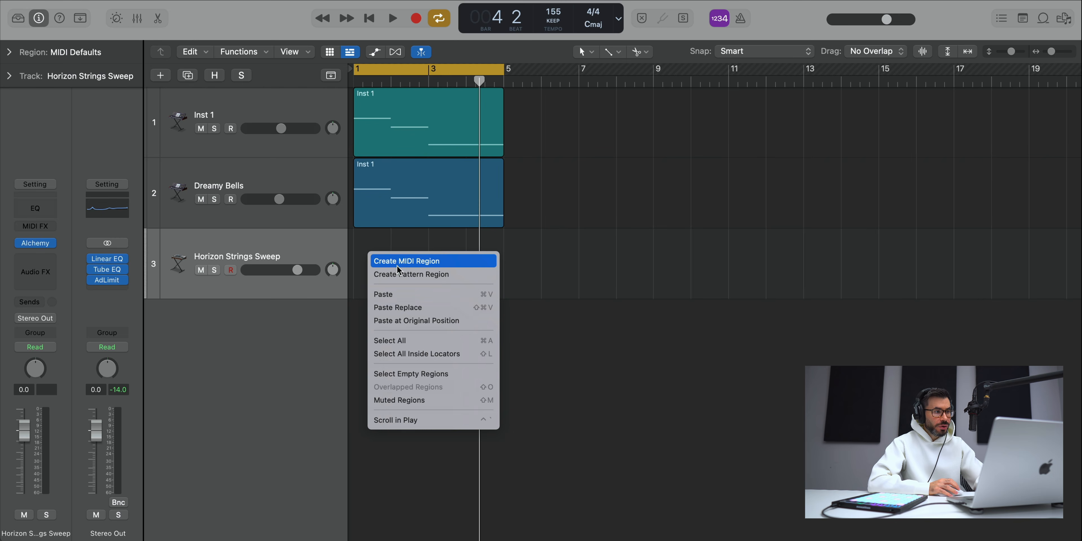
pyautogui.click(399, 266)
pyautogui.moveTo(387, 280); pyautogui.dragTo(502, 285)
pyautogui.doubleClick(474, 280)
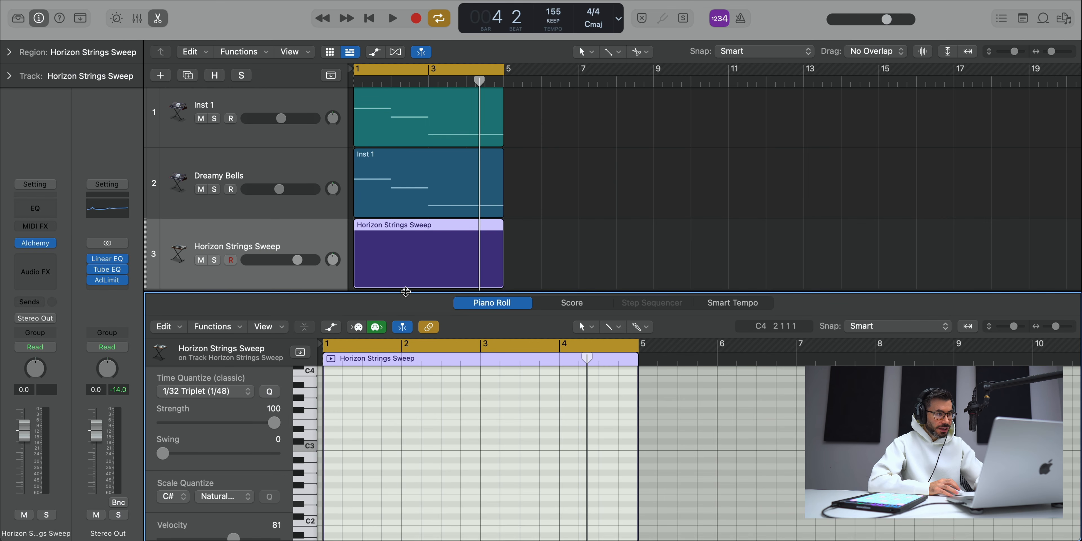
pyautogui.moveTo(411, 252); pyautogui.dragTo(411, 248)
pyautogui.scroll(1, 415, 410)
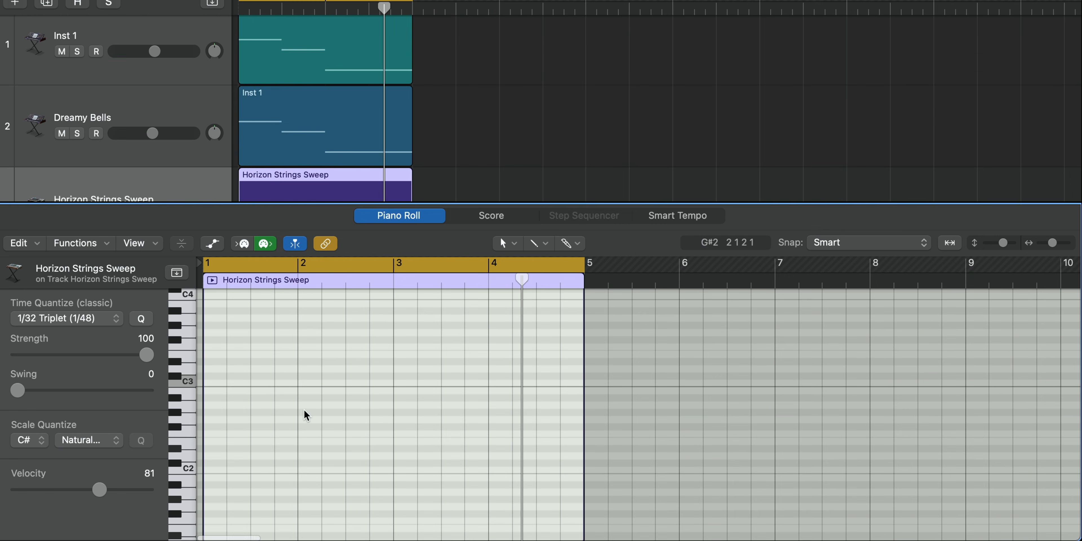
# Step: Draw a C#2 note at the start of the Horizon Strings Sweep region and shorten it to about an eighth note
pyautogui.press('space')
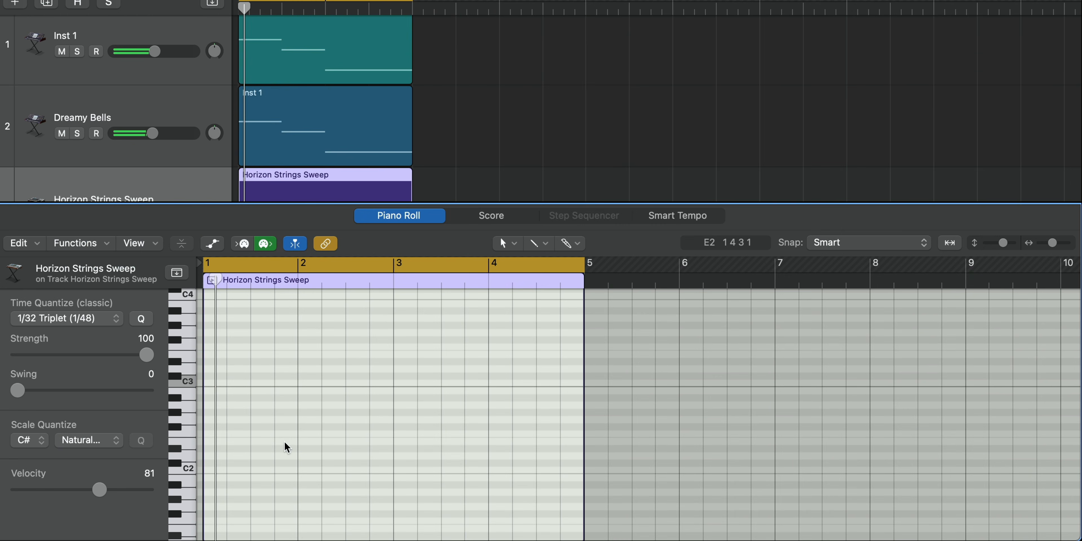
pyautogui.click(207, 463)
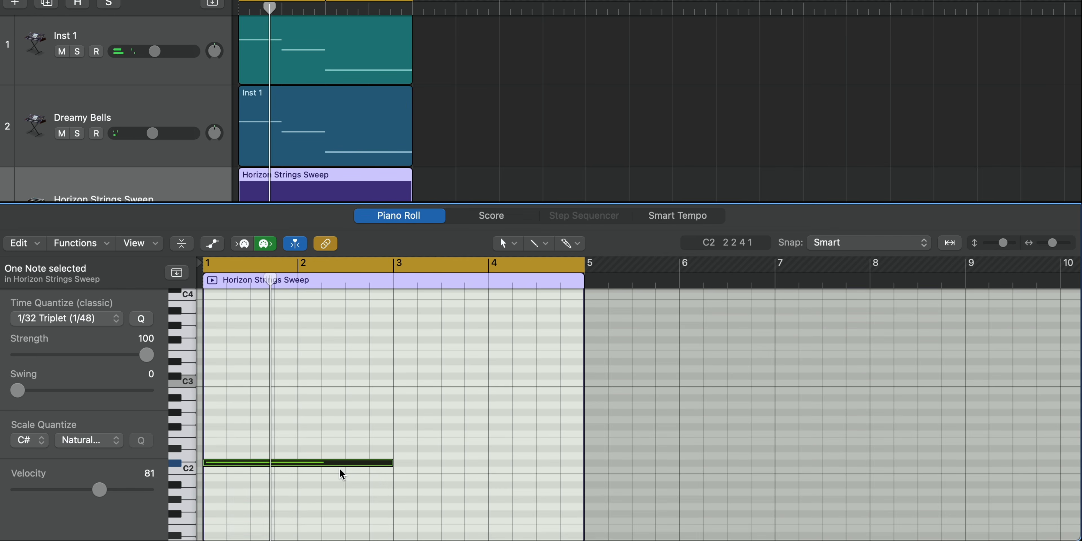
pyautogui.moveTo(388, 465); pyautogui.dragTo(209, 467)
pyautogui.press('super+Right')
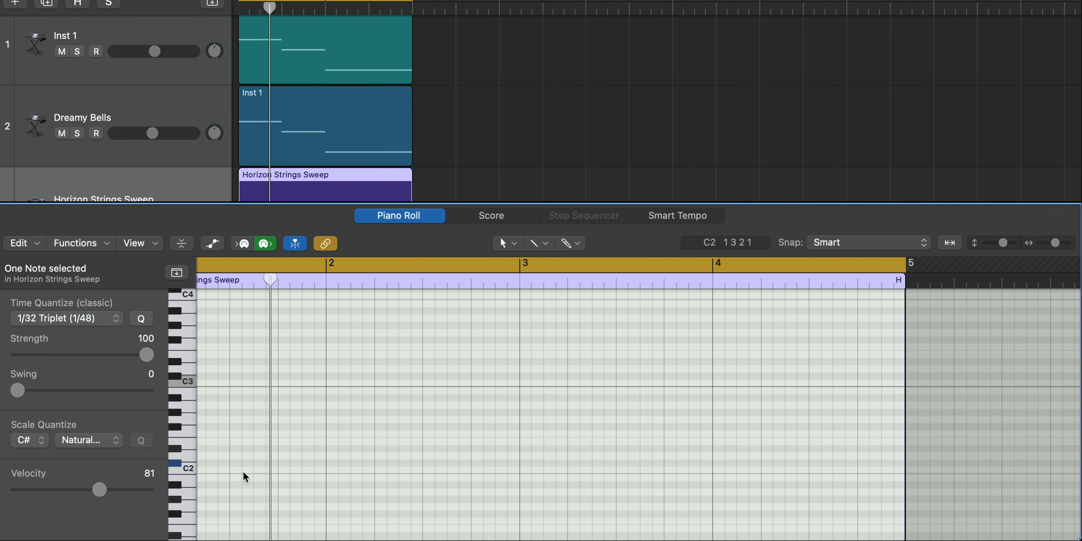
pyautogui.hscroll(-2, 352, 467)
pyautogui.press('space')
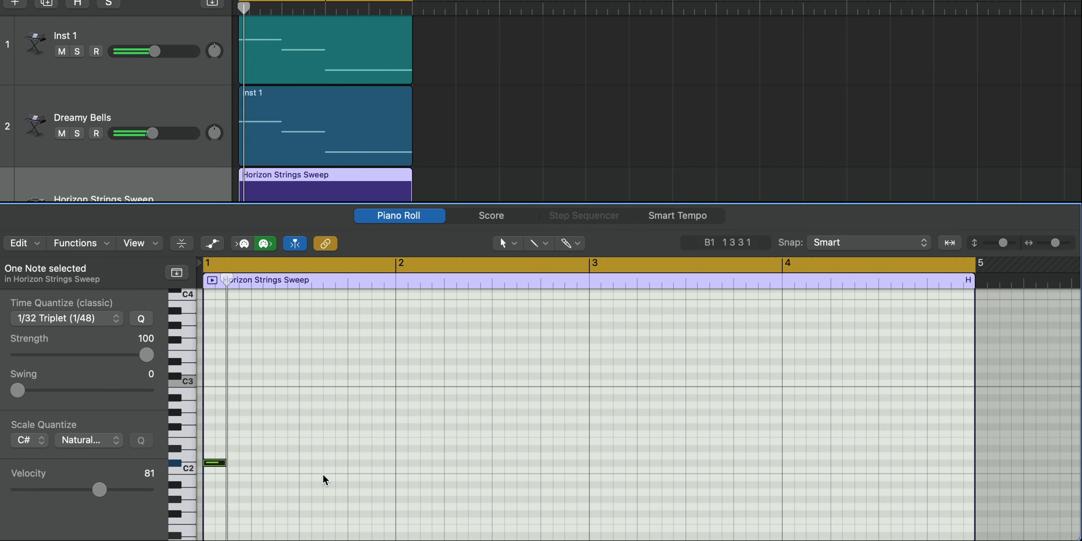
# Step: Add matching E2 and G#2 notes above the C#2 note to form a short C#m chord at bar 1
pyautogui.moveTo(214, 467); pyautogui.dragTo(214, 413)
pyautogui.click(224, 483)
pyautogui.press('space')
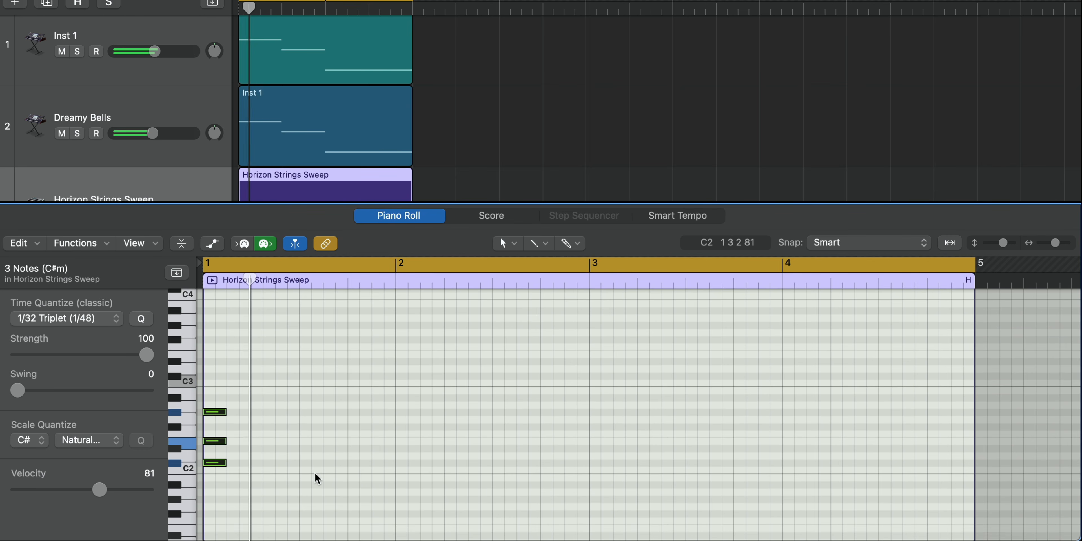
pyautogui.press('space')
pyautogui.press('space')
# Step: Copy the short C#m chord to the starts of bars 2, 3 and 4
pyautogui.moveTo(273, 488)
pyautogui.mouseDown()
pyautogui.moveTo(213, 412)
pyautogui.moveTo(408, 413)
pyautogui.mouseUp()
pyautogui.moveTo(453, 485)
pyautogui.mouseDown()
pyautogui.moveTo(404, 395)
pyautogui.moveTo(603, 419)
pyautogui.moveTo(798, 416)
pyautogui.mouseUp()
# Step: Add C#2 on beat 3 and E2 on beat 4 of bar 4, each with a C#3 above it, and close the note editor
pyautogui.press('space')
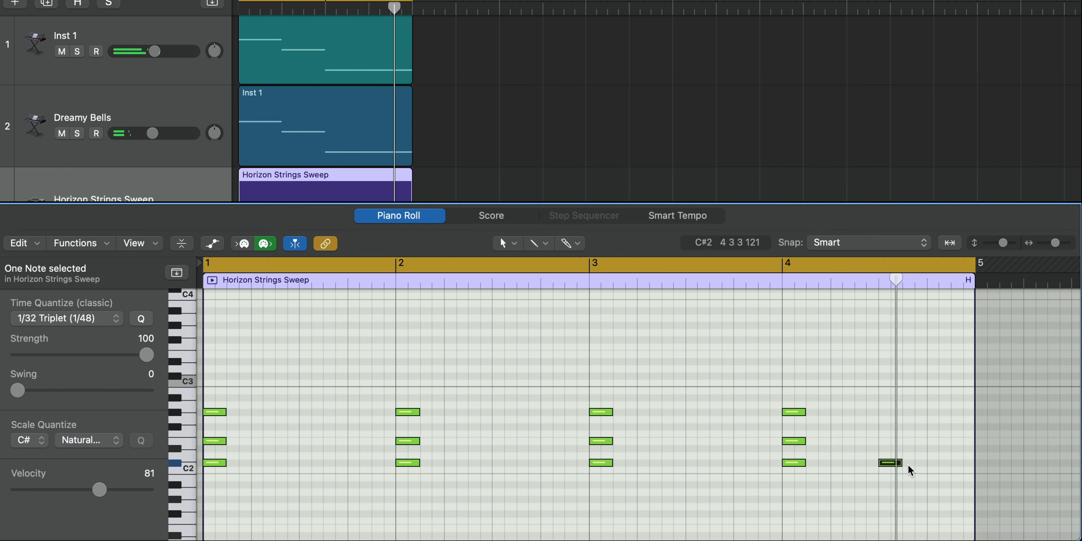
pyautogui.moveTo(901, 463); pyautogui.dragTo(960, 457)
pyautogui.keyDown('super'); pyautogui.click(939, 450); pyautogui.keyUp('super')
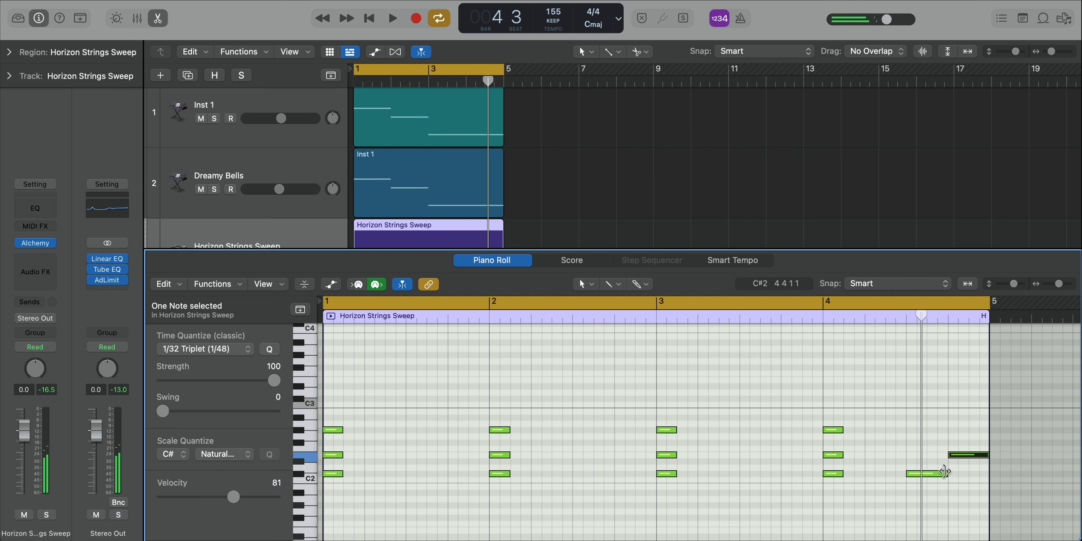
pyautogui.press('space')
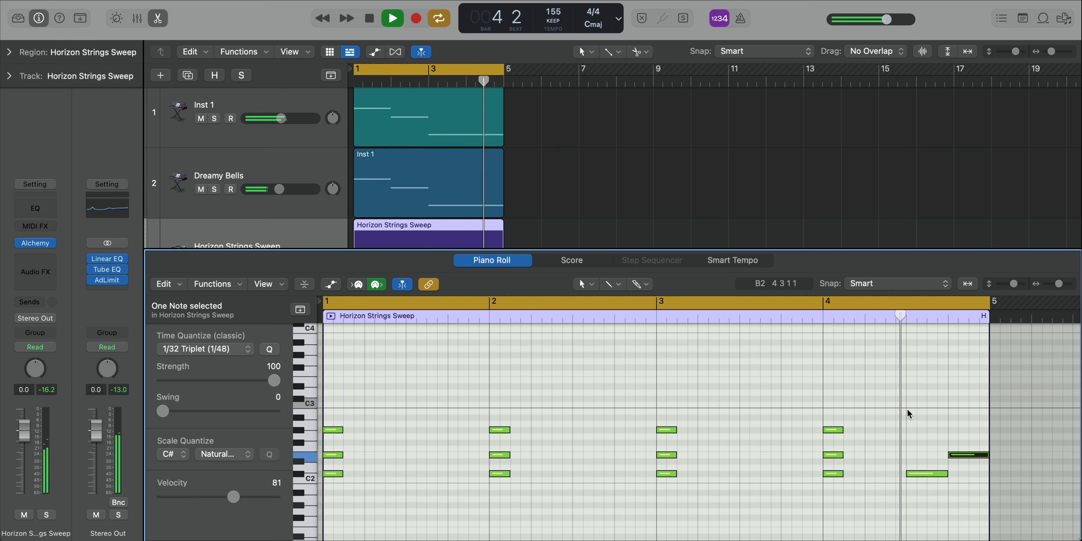
pyautogui.keyDown('super'); pyautogui.click(909, 399); pyautogui.keyUp('super')
pyautogui.keyDown('super'); pyautogui.click(953, 399); pyautogui.keyUp('super')
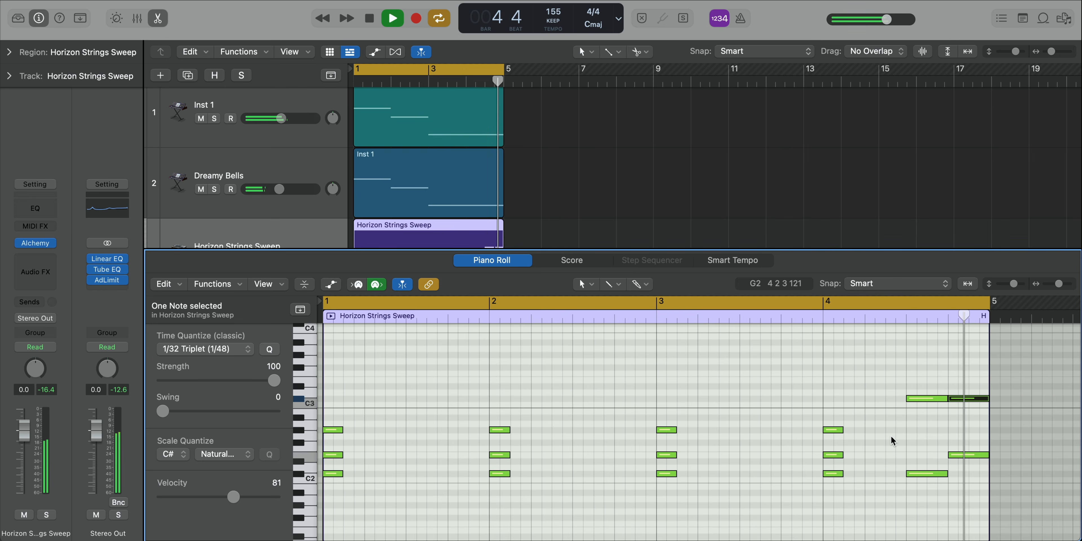
pyautogui.press('e')
pyautogui.press('space')
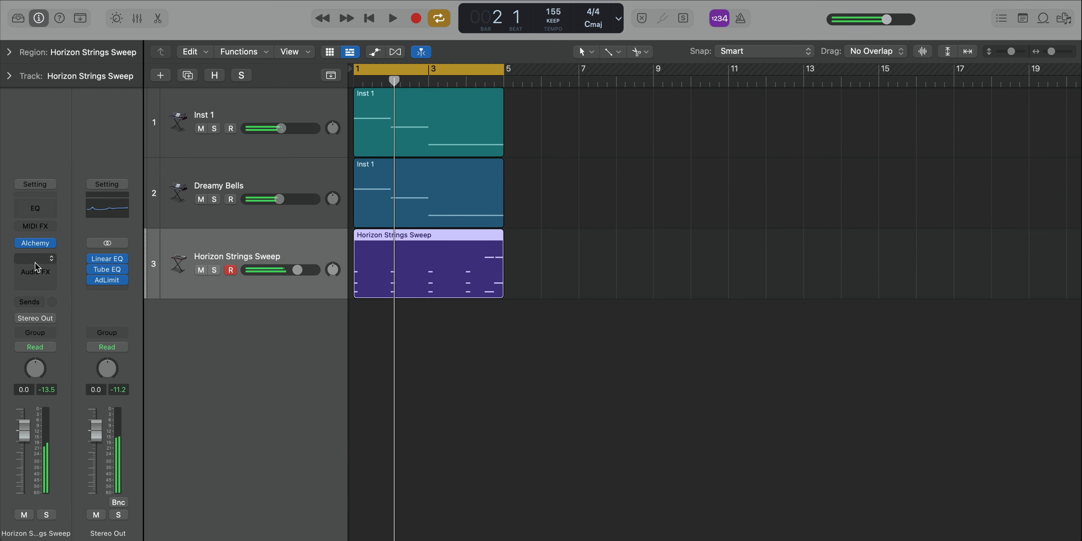
# Step: Open Alchemy on the Horizon Strings Sweep track and morph the sound from Lush Strings to the Dark variation
pyautogui.click(37, 244)
pyautogui.moveTo(537, 33); pyautogui.dragTo(547, 37)
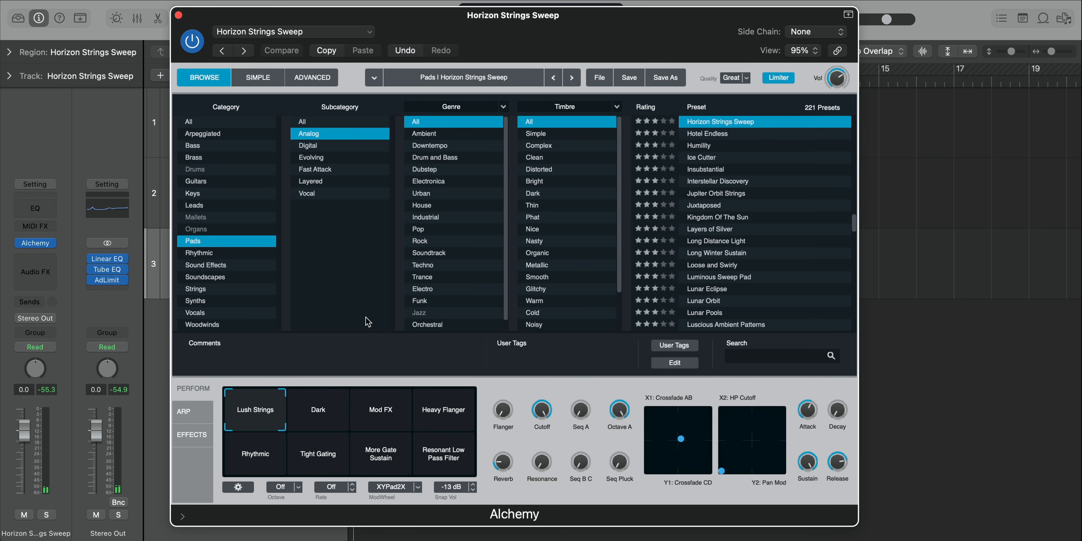
pyautogui.moveTo(248, 406); pyautogui.dragTo(324, 427)
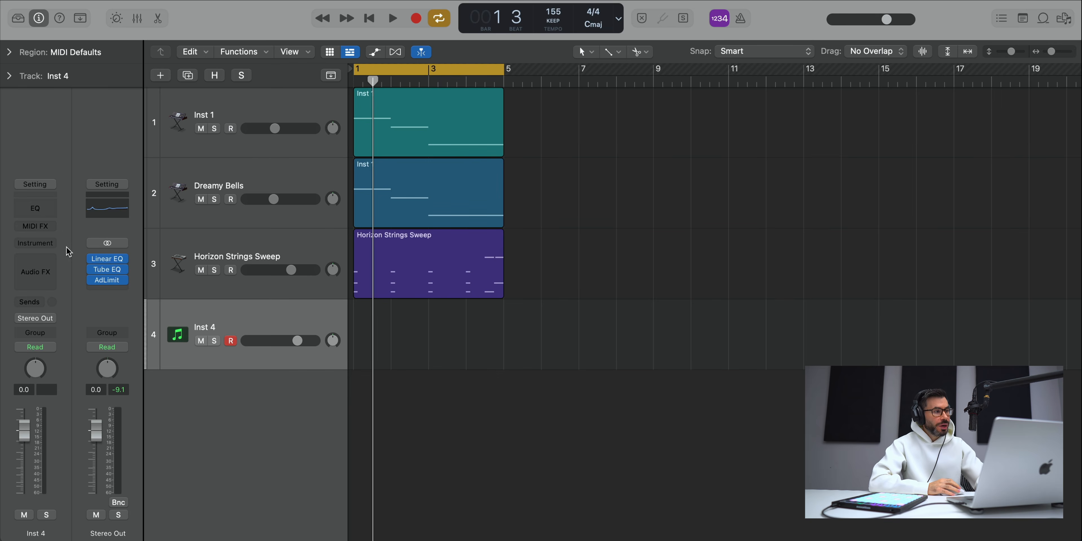
# Step: Load Alchemy on the Inst 4 track with the Analog Smooth preset from the analog pads, then close its window
pyautogui.click(36, 244)
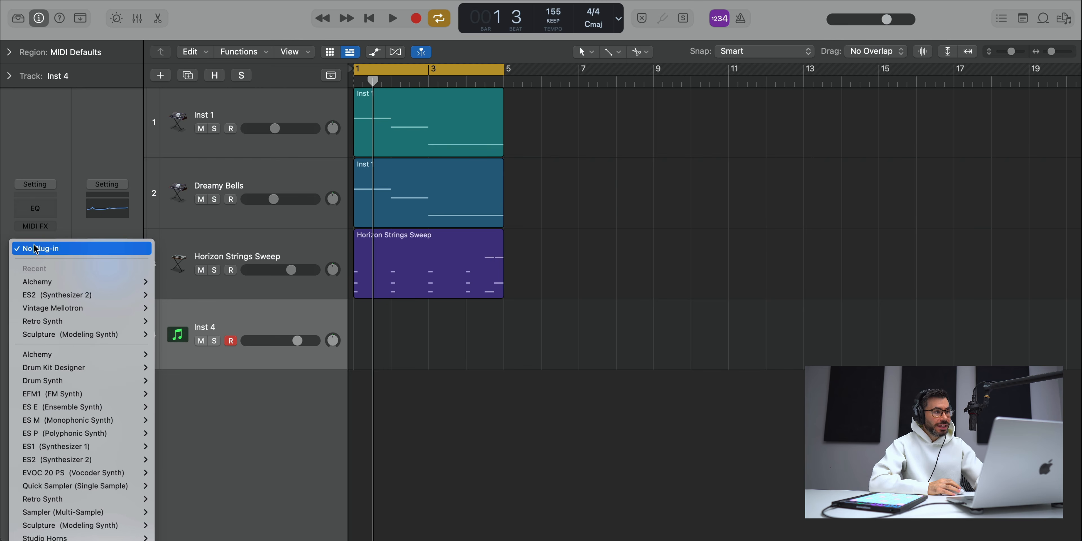
pyautogui.click(43, 283)
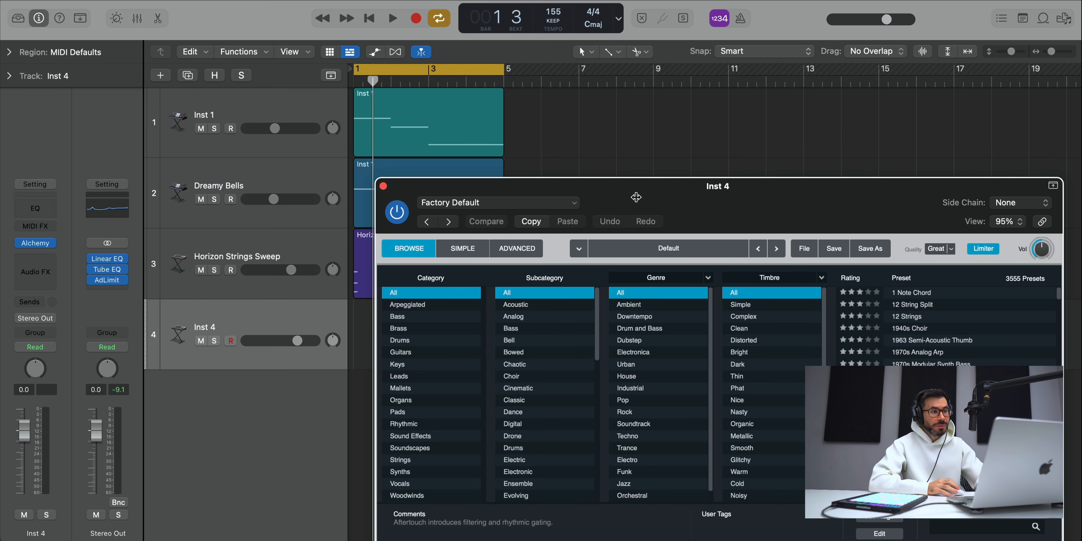
pyautogui.moveTo(770, 196); pyautogui.dragTo(566, 41)
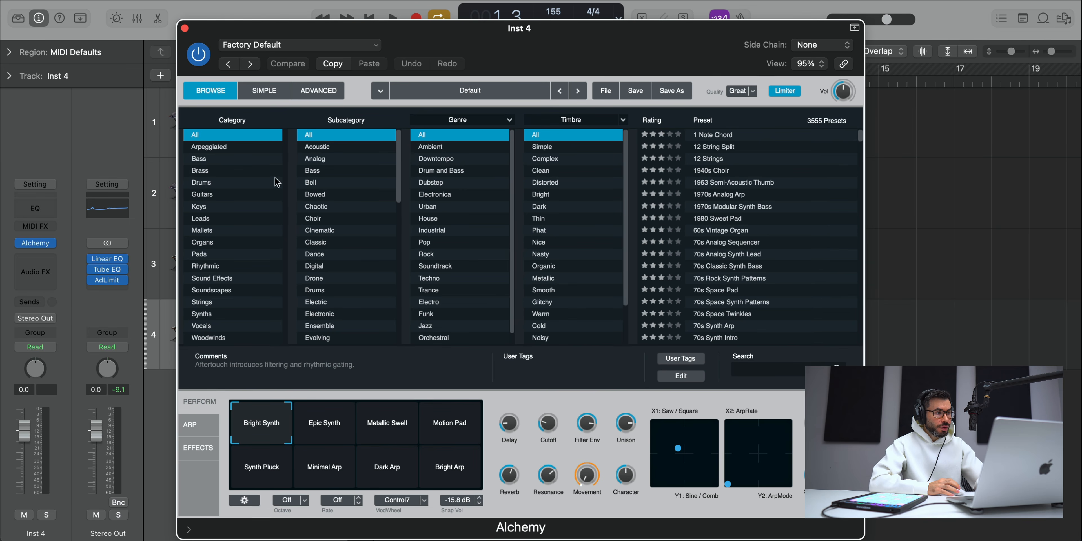
pyautogui.click(220, 255)
pyautogui.click(338, 148)
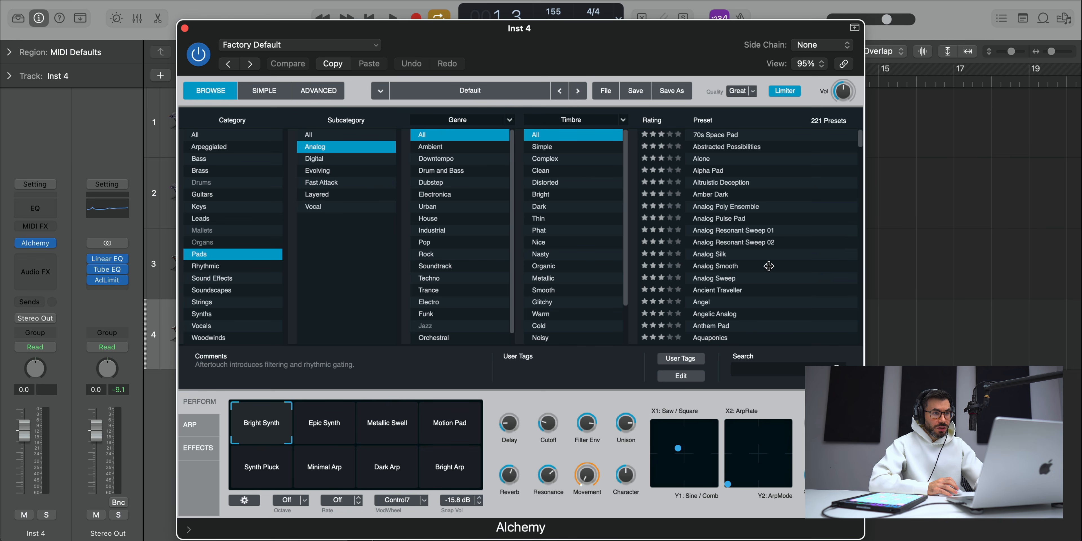
pyautogui.scroll(-1, 769, 266)
pyautogui.click(751, 262)
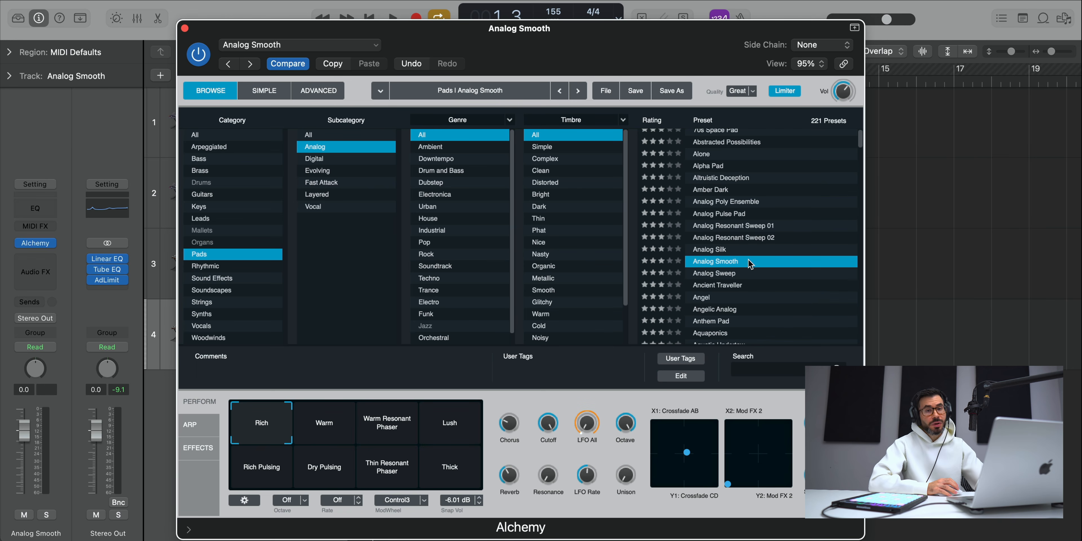
pyautogui.click(185, 28)
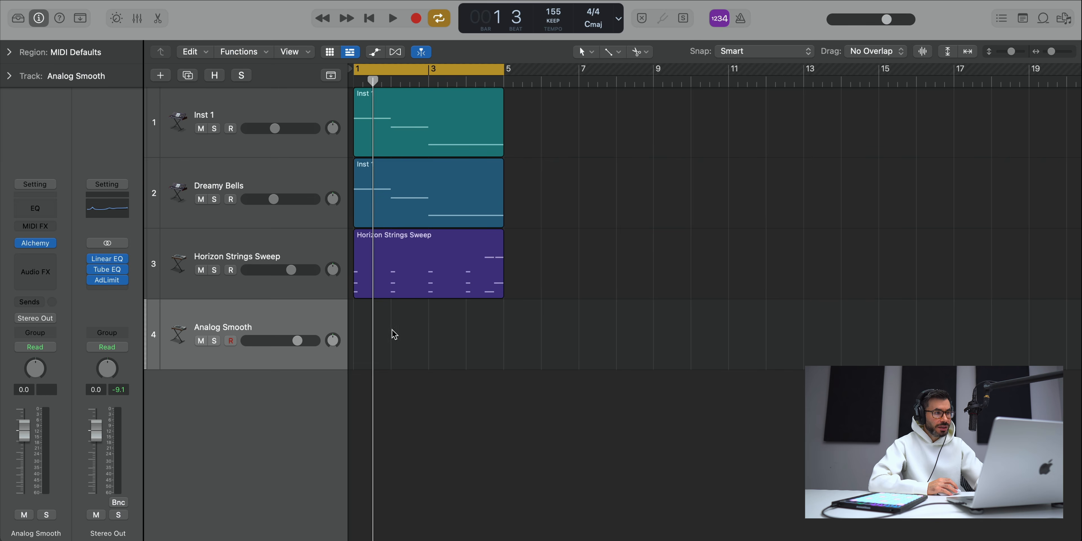
# Step: Create a MIDI region from bar 1 to bar 5 on the Analog Smooth track and draw a C#4 note at its start
pyautogui.rightClick(368, 330)
pyautogui.click(395, 335)
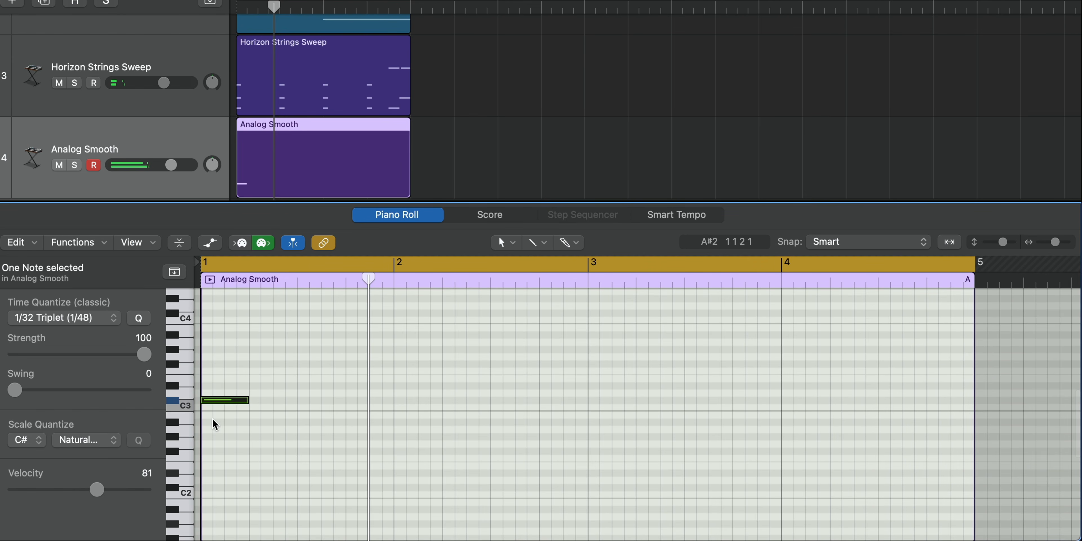
pyautogui.hotkey('alt', 'shift', 'Up')
pyautogui.scroll(3, 252, 416)
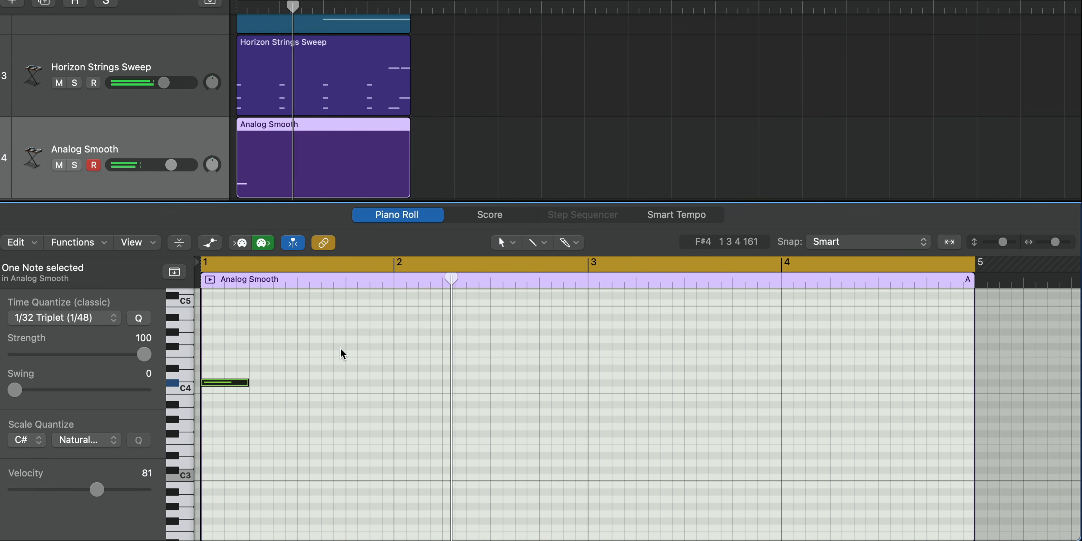
pyautogui.press('space')
pyautogui.press('space')
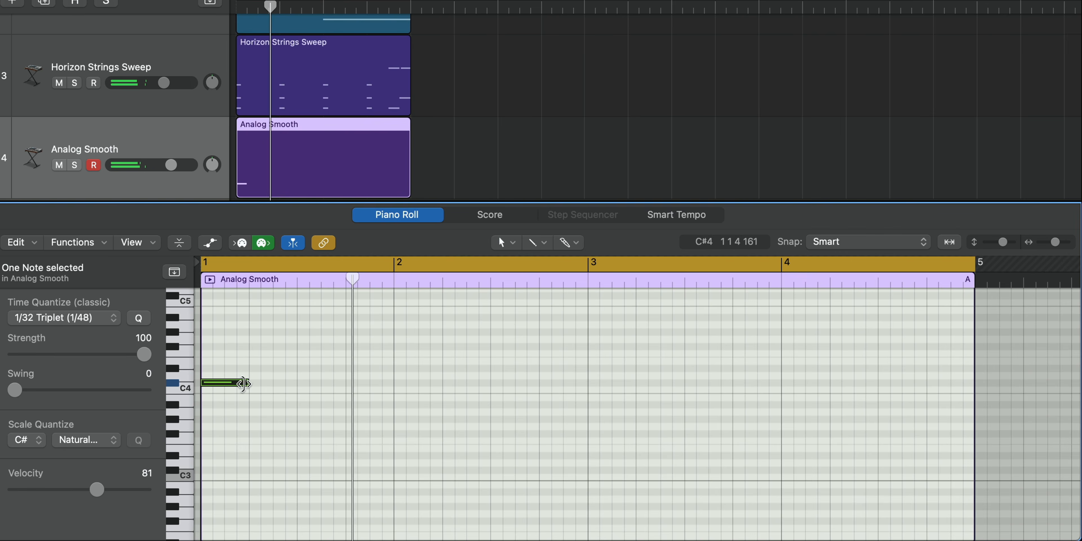
# Step: Lengthen the C#4 note to half a bar, add E4 on beat 3 of bar 1, and hold D#4 through bar 2
pyautogui.moveTo(248, 383)
pyautogui.mouseDown()
pyautogui.moveTo(297, 397)
pyautogui.moveTo(314, 368)
pyautogui.mouseUp()
pyautogui.keyDown('super'); pyautogui.click(301, 367); pyautogui.keyUp('super')
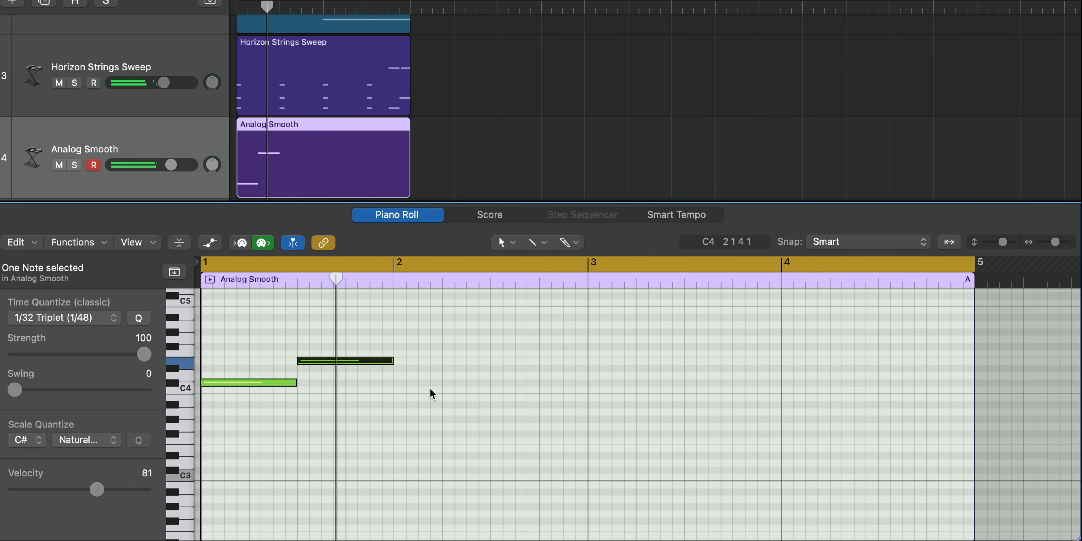
pyautogui.keyDown('super'); pyautogui.click(398, 369); pyautogui.keyUp('super')
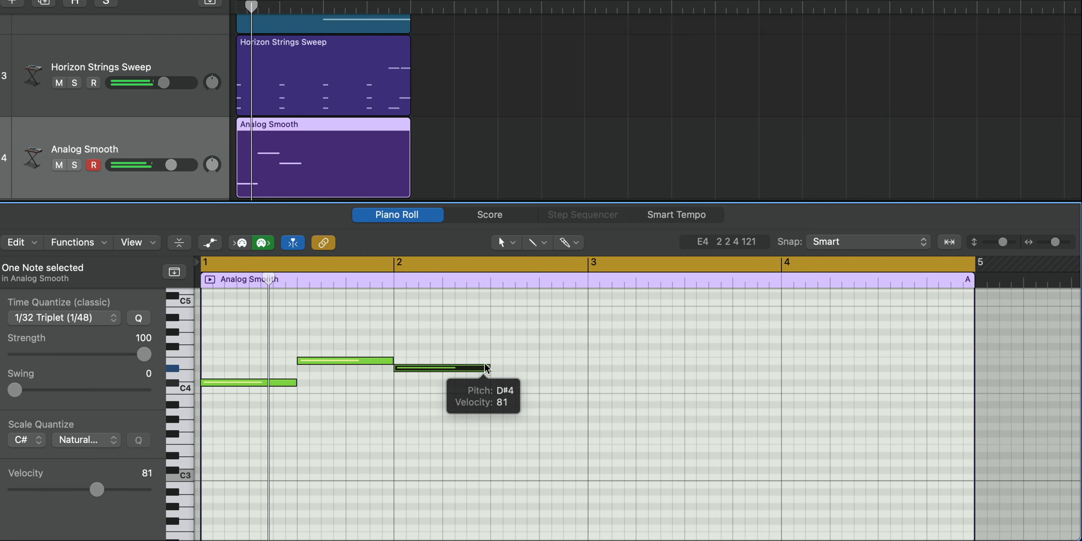
pyautogui.moveTo(490, 369); pyautogui.dragTo(588, 370)
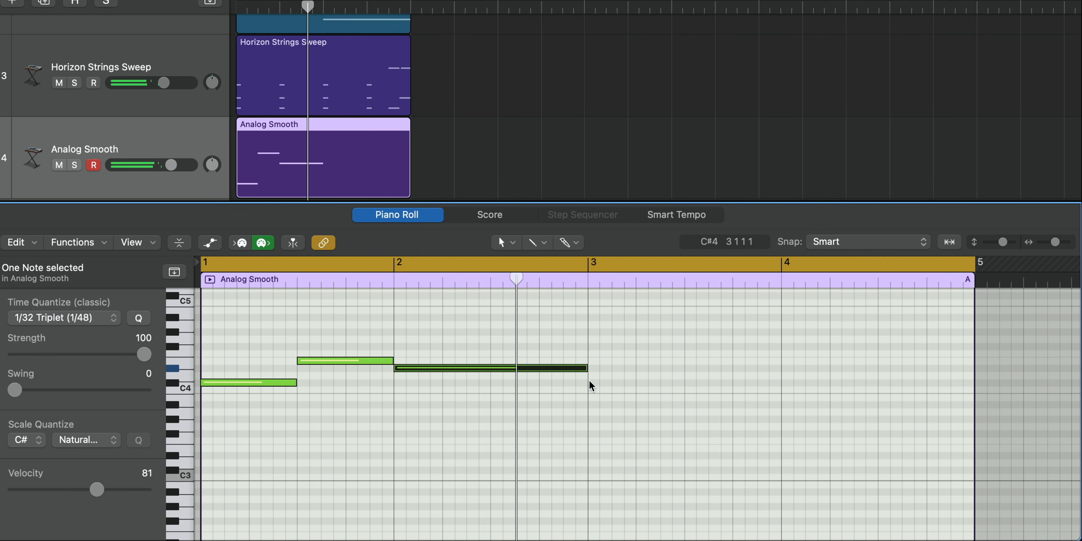
# Step: Complete the melody with half-bar notes: E4 and D#4 in bar 3, then A4 and G#4 in bar 4
pyautogui.keyDown('super'); pyautogui.click(594, 361); pyautogui.keyUp('super')
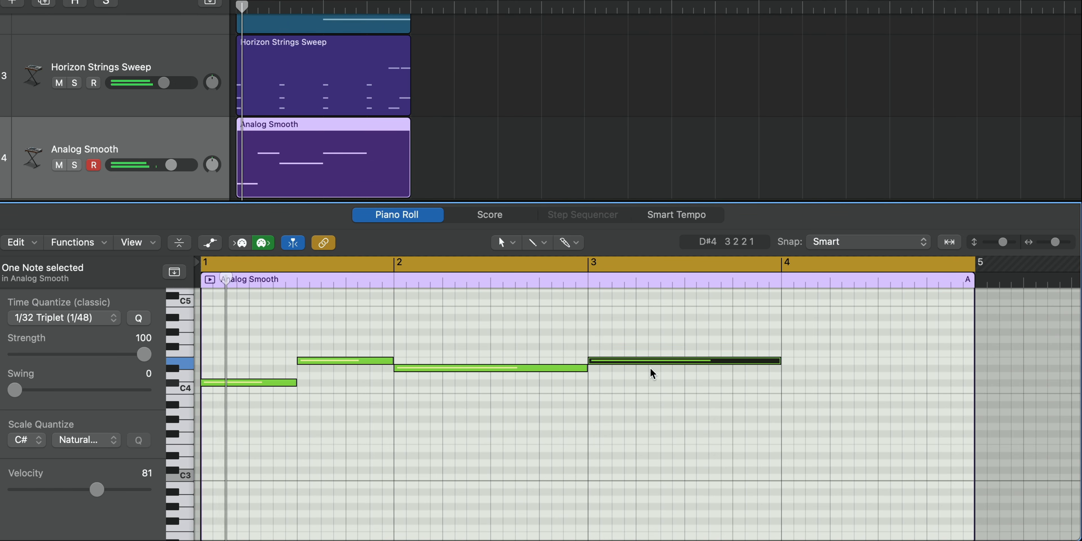
pyautogui.moveTo(778, 362); pyautogui.dragTo(688, 374)
pyautogui.keyDown('super'); pyautogui.click(690, 369); pyautogui.keyUp('super')
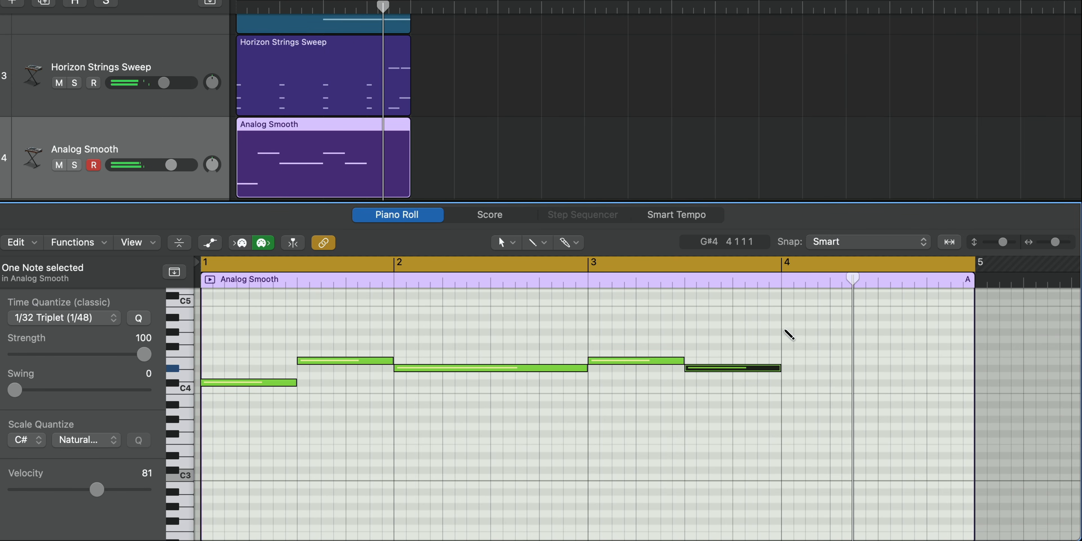
pyautogui.keyDown('super'); pyautogui.click(795, 332); pyautogui.keyUp('super')
pyautogui.moveTo(799, 332); pyautogui.dragTo(799, 326)
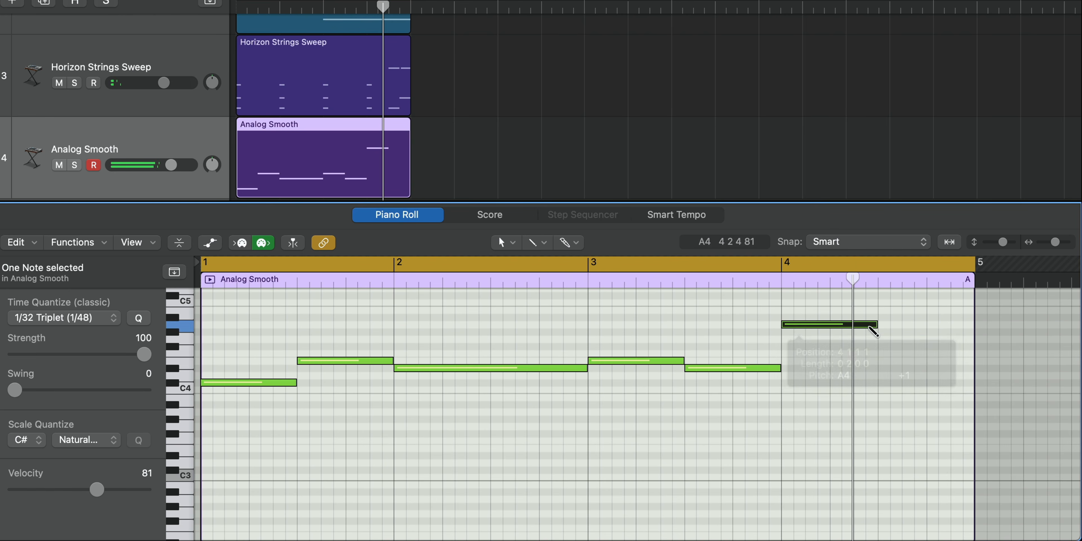
pyautogui.keyDown('super'); pyautogui.click(880, 332); pyautogui.keyUp('super')
pyautogui.press('space')
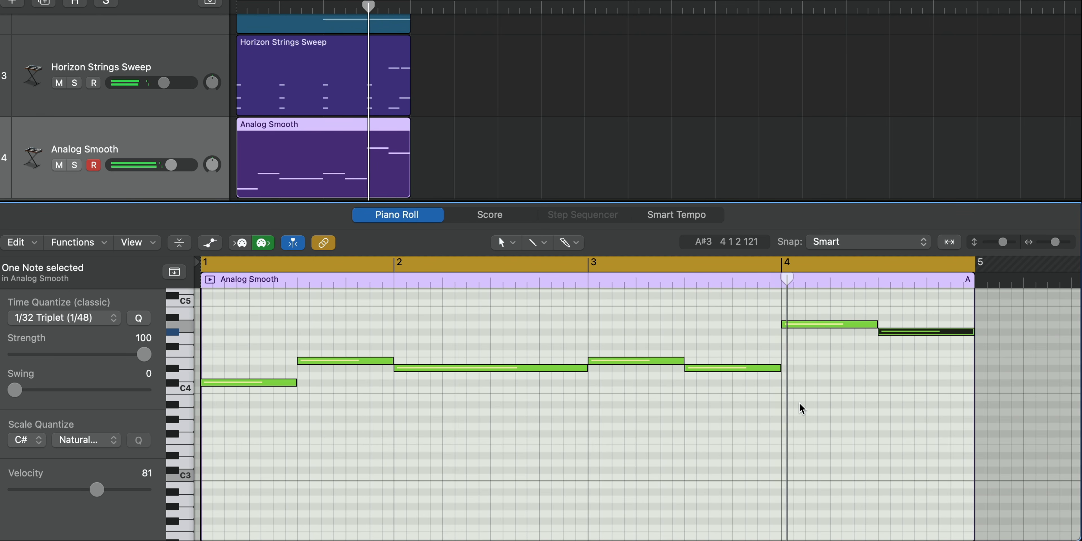
# Step: Select all seven Analog Smooth melody notes and duplicate them one octave lower, then audition the result
pyautogui.scroll(-1, 799, 406)
pyautogui.scroll(-1, 790, 416)
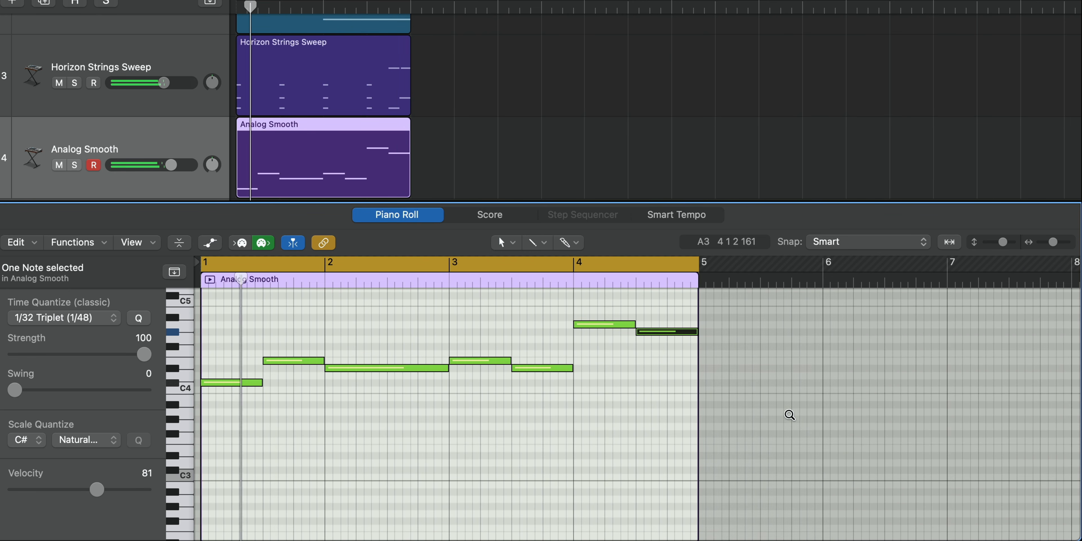
pyautogui.scroll(2, 783, 425)
pyautogui.moveTo(770, 453); pyautogui.dragTo(271, 353)
pyautogui.moveTo(270, 348); pyautogui.dragTo(270, 348)
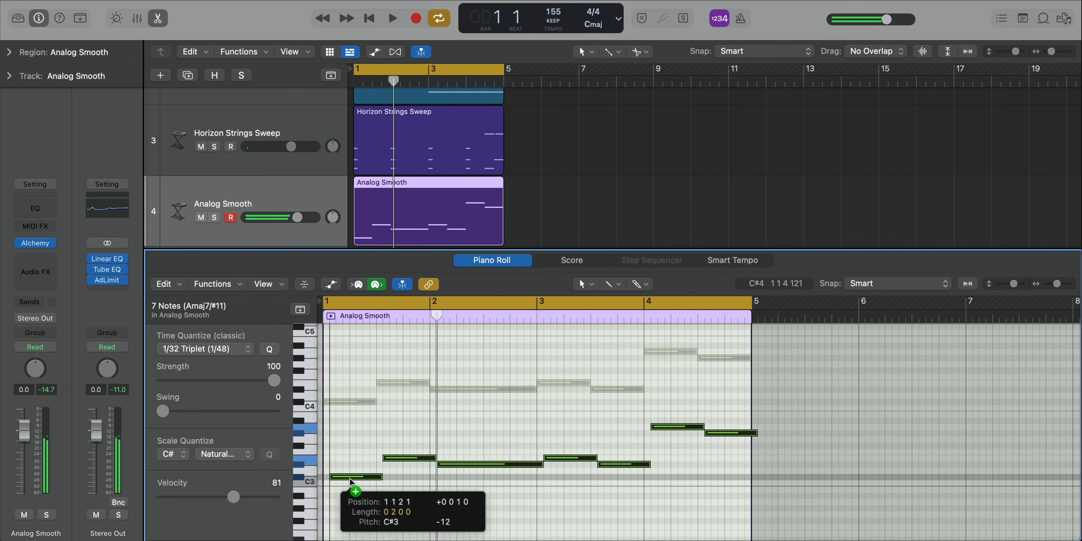
pyautogui.moveTo(350, 480); pyautogui.dragTo(351, 477)
pyautogui.press('space')
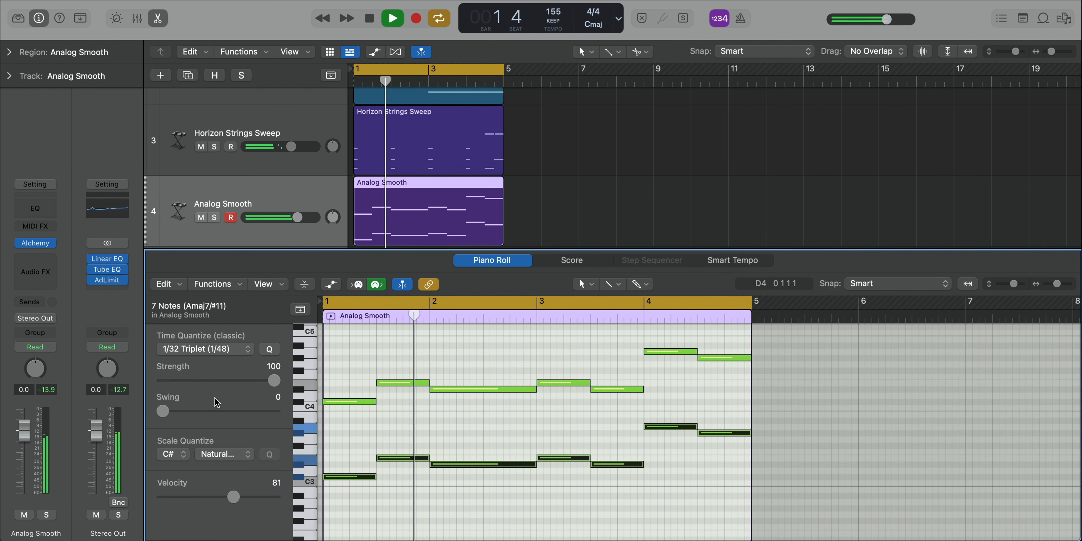
# Step: Change the Analog Smooth sound in Alchemy from Rich to the Warm variation and close its window
pyautogui.click(37, 244)
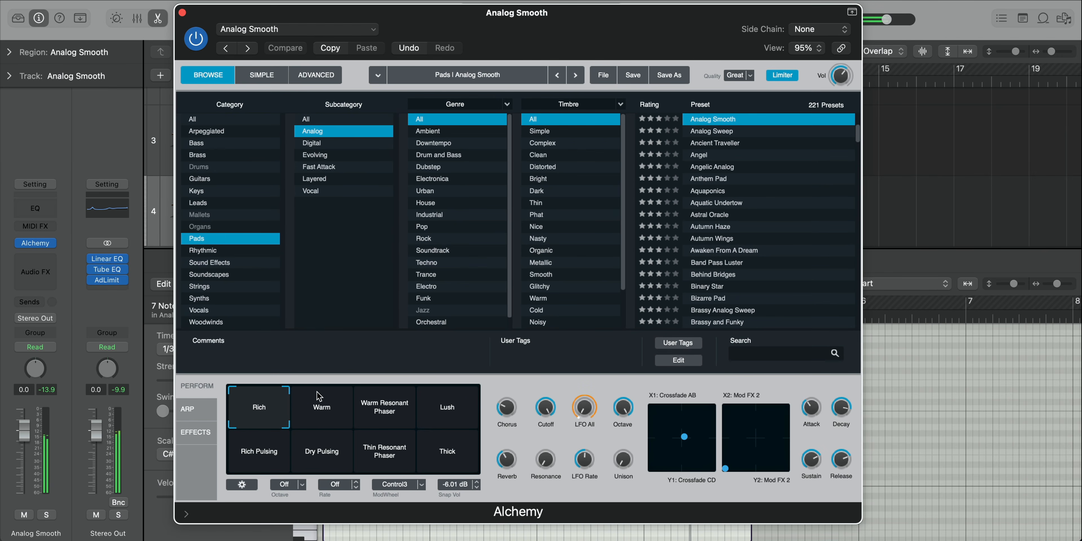
pyautogui.click(307, 406)
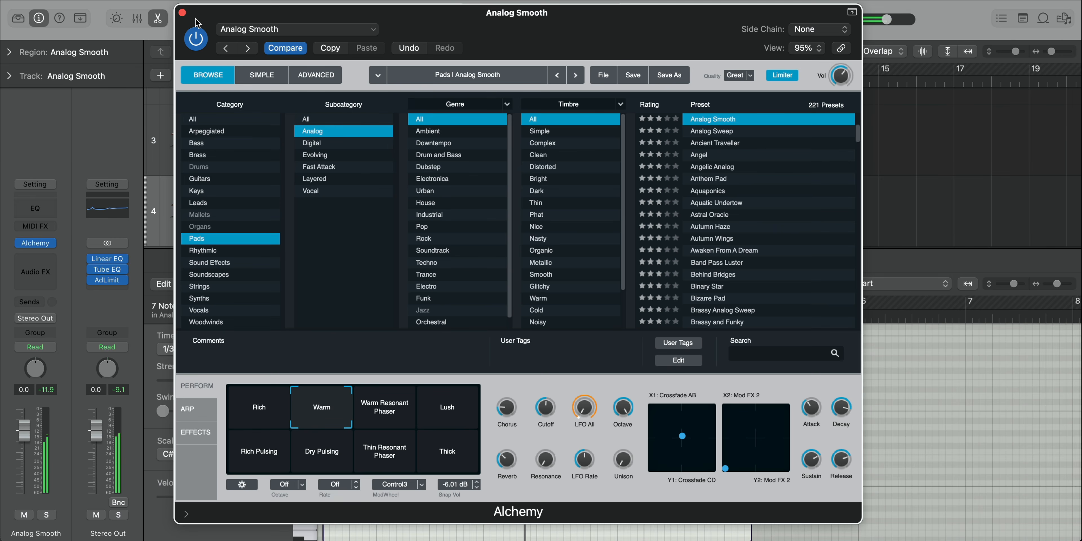
pyautogui.click(183, 13)
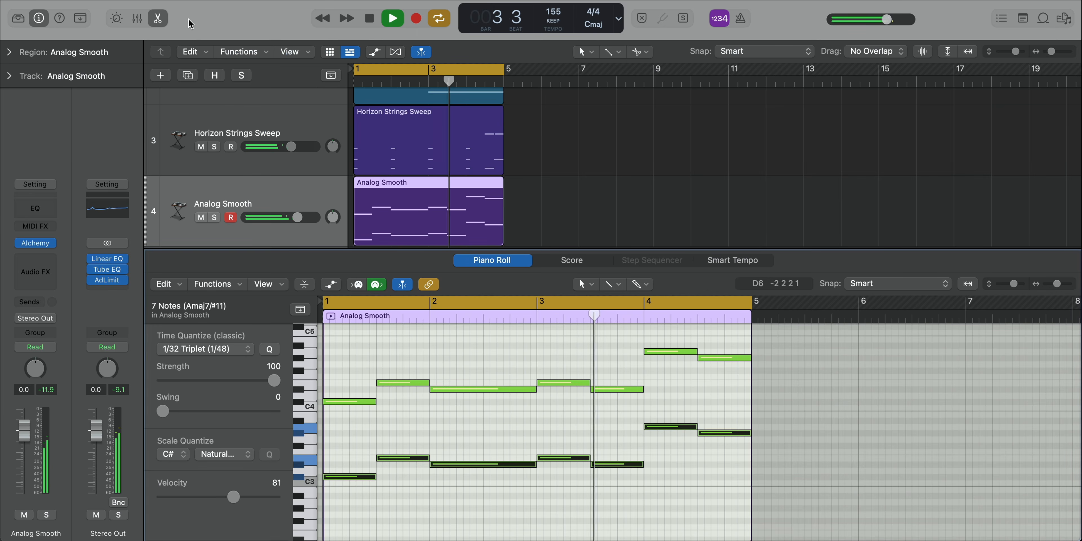
# Step: Insert a Channel EQ on the Analog Smooth track, solo the track, and start playback
pyautogui.click(34, 208)
pyautogui.moveTo(813, 203); pyautogui.dragTo(652, 134)
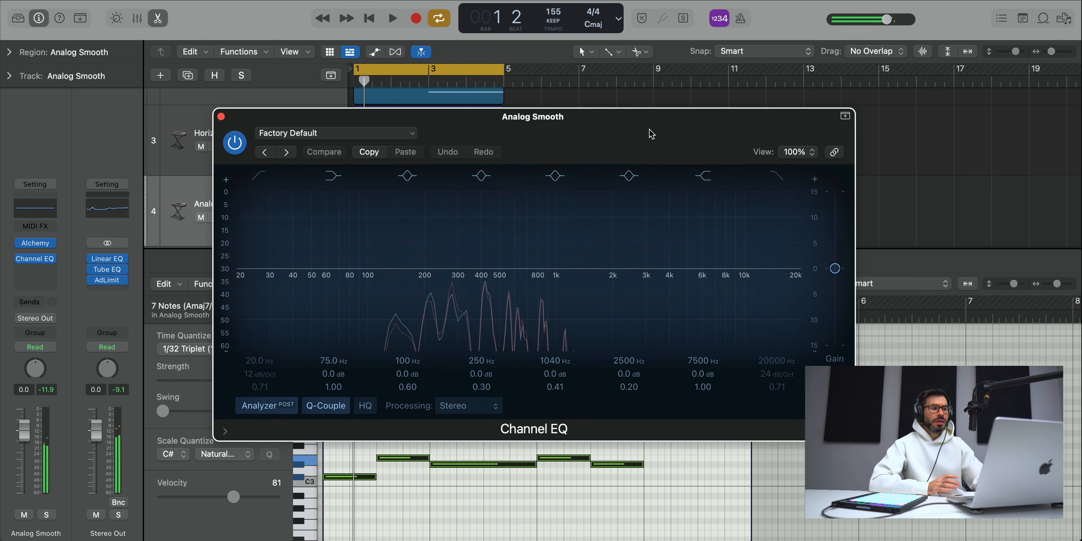
pyautogui.press('space')
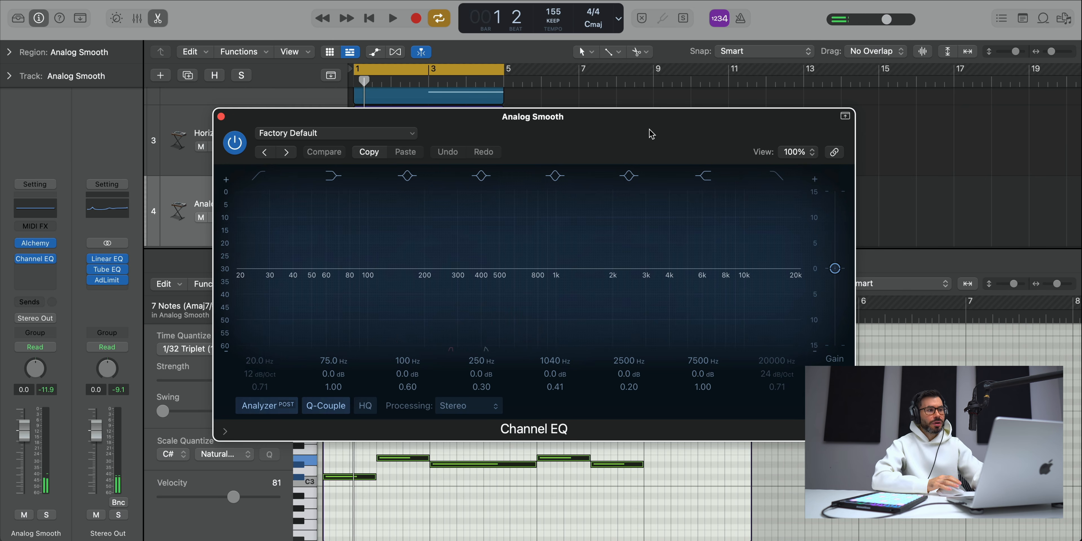
pyautogui.moveTo(254, 130); pyautogui.dragTo(414, 154)
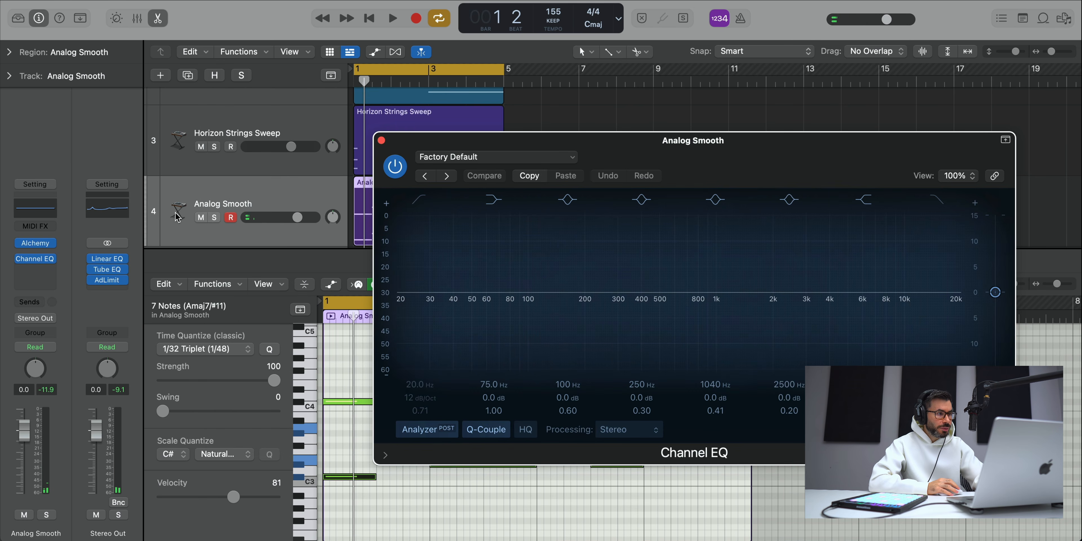
pyautogui.click(214, 217)
pyautogui.press('space')
pyautogui.moveTo(735, 175); pyautogui.dragTo(582, 134)
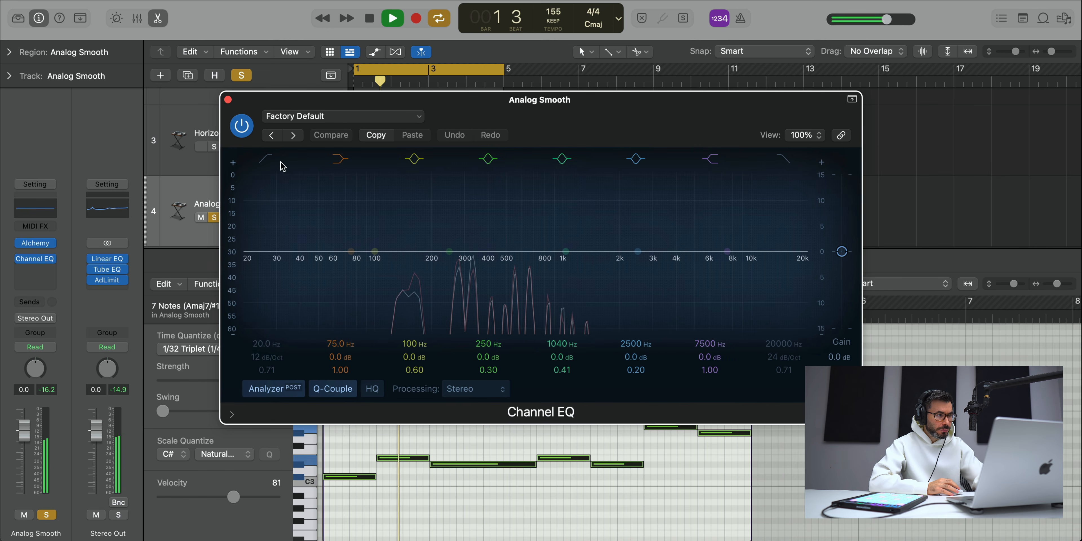
# Step: Band-limit Analog Smooth with a 188 Hz low cut at 36 dB/Oct and a 1740 Hz high cut, then compare with the EQ bypassed
pyautogui.click(261, 331)
pyautogui.moveTo(257, 348); pyautogui.dragTo(258, 311)
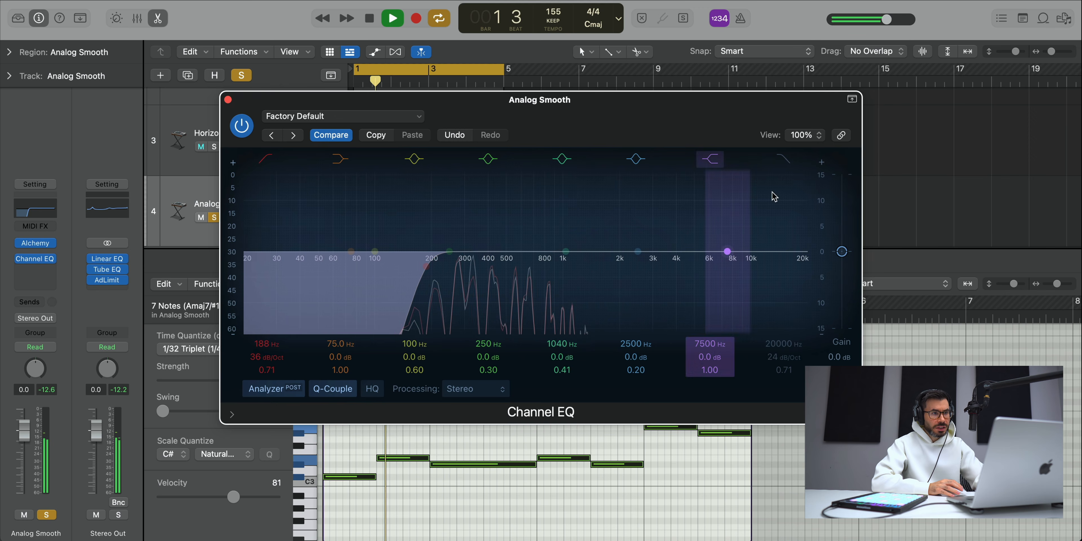
pyautogui.moveTo(777, 345); pyautogui.dragTo(778, 395)
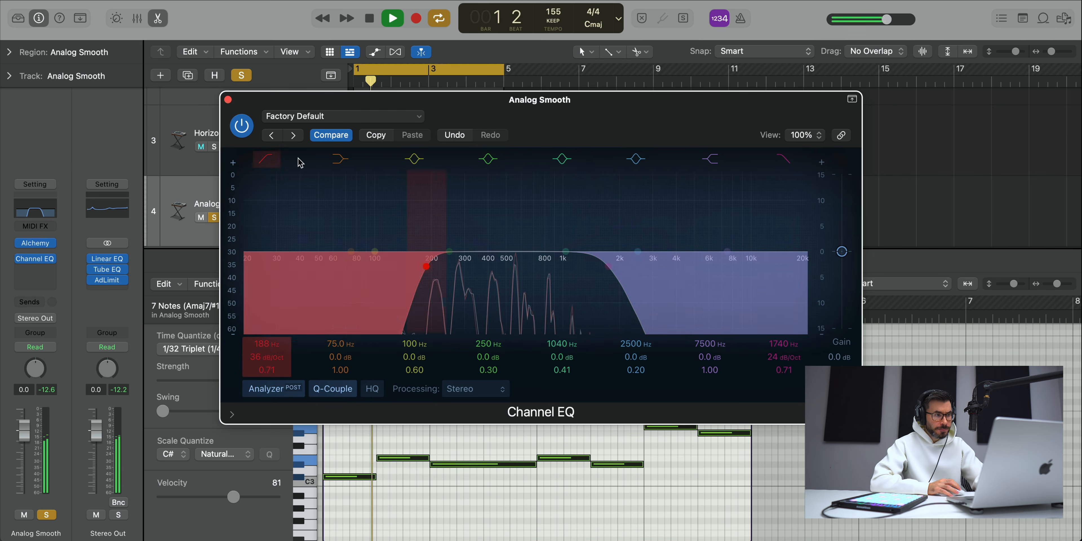
pyautogui.click(244, 125)
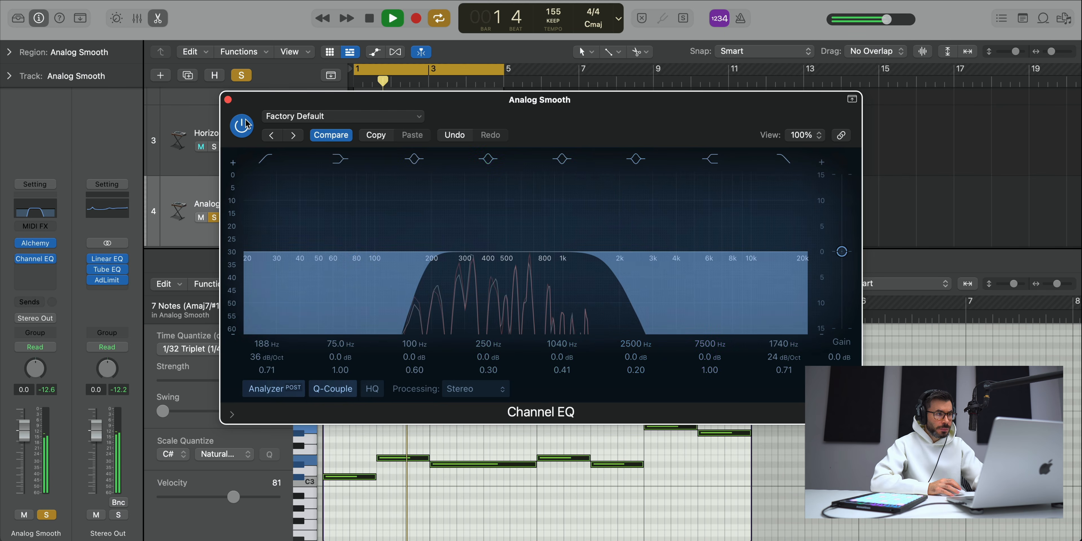
# Step: Close the EQ and the note editor, unsolo Analog Smooth, and lower its track volume slightly
pyautogui.click(229, 100)
pyautogui.click(214, 216)
pyautogui.press('e')
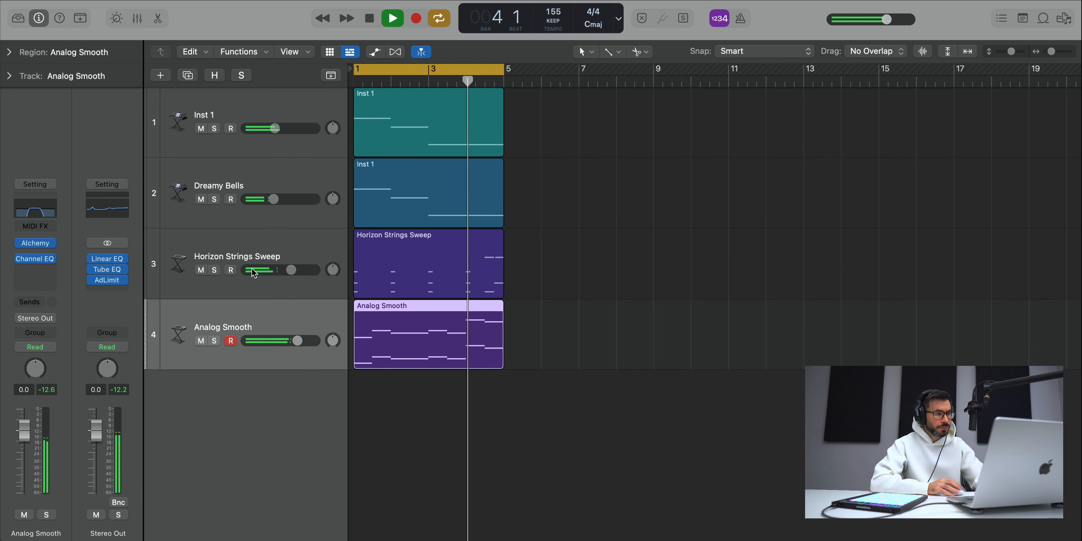
pyautogui.moveTo(293, 345); pyautogui.dragTo(295, 340)
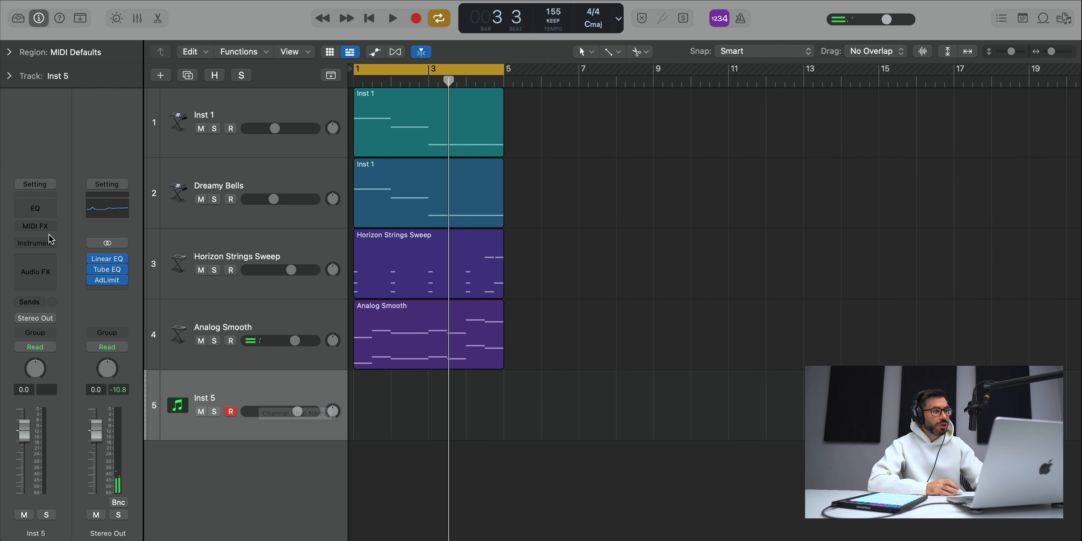
# Step: Load Alchemy on the Inst 5 track, search its presets for "pluck", and choose Classic Simple Synth 01
pyautogui.click(35, 243)
pyautogui.click(56, 283)
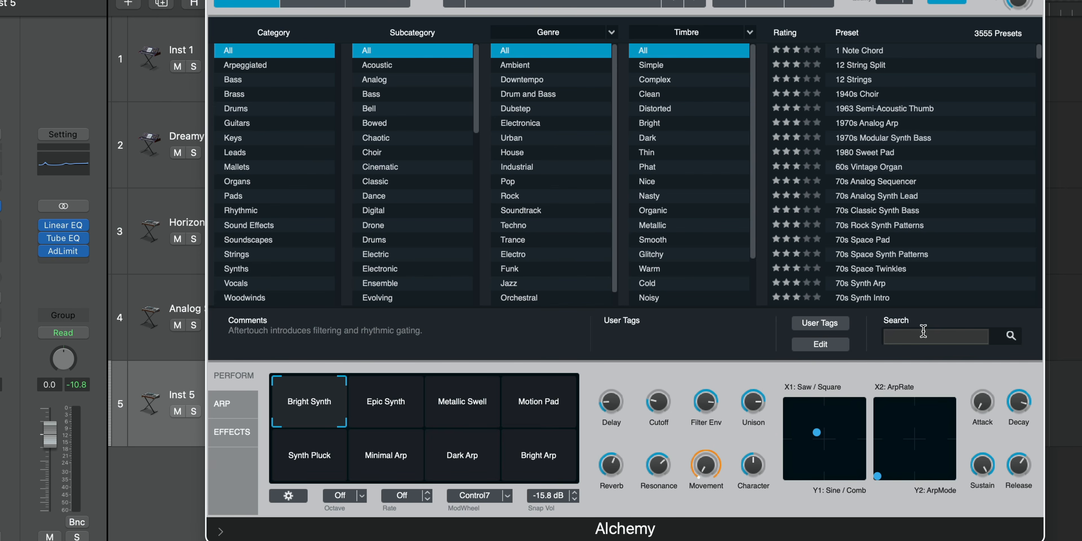
pyautogui.write('pluck')
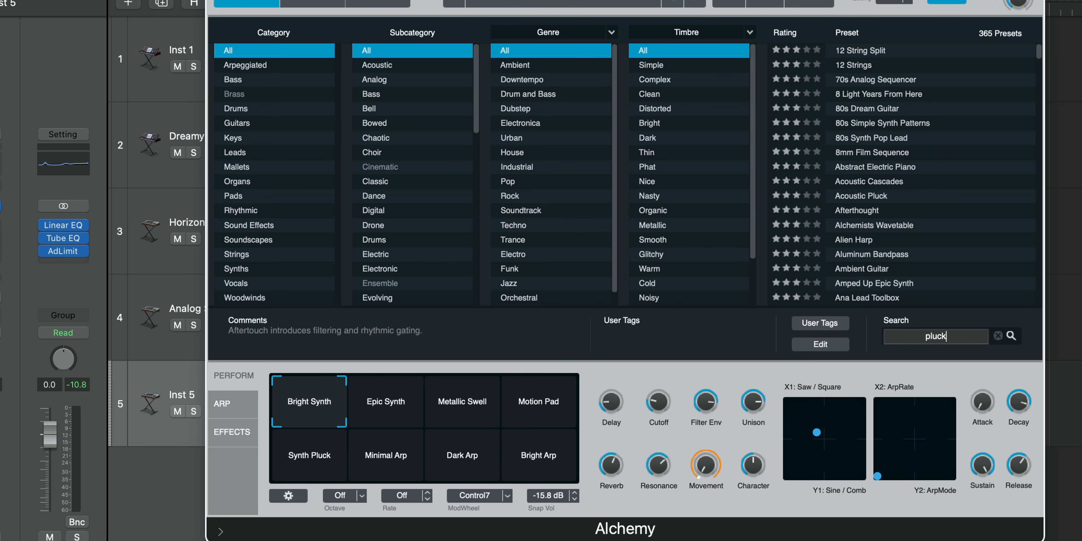
pyautogui.scroll(-15, 973, 210)
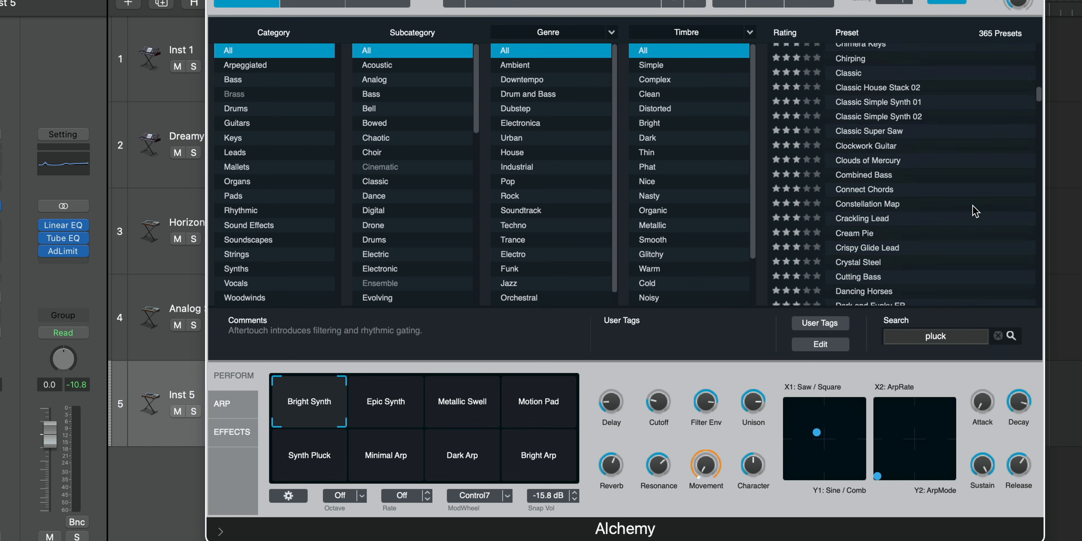
pyautogui.click(888, 103)
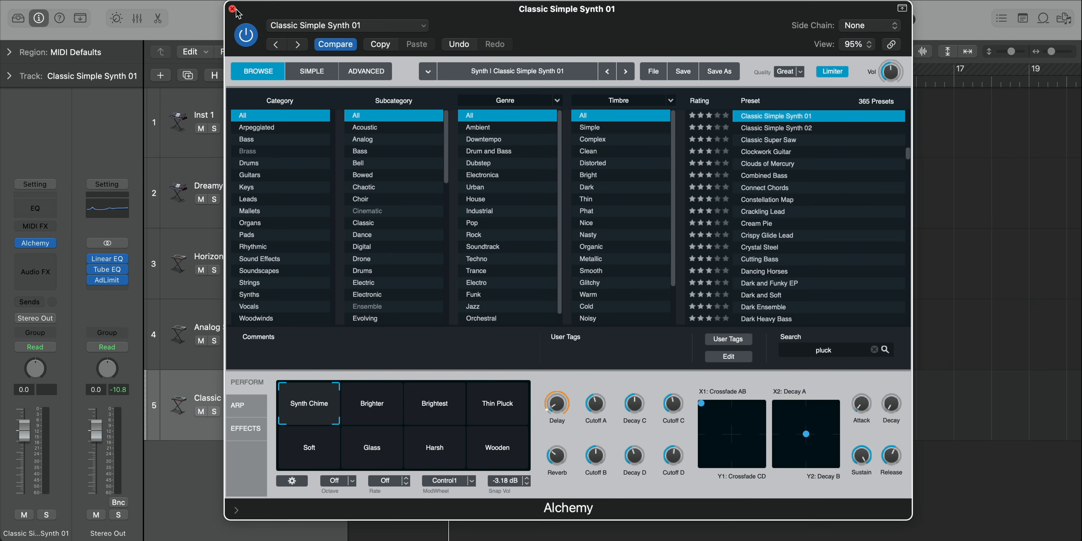
pyautogui.click(237, 14)
# Step: Create a MIDI region on the Classic Simple Synth 01 track, extend it to four bars, and open it for note editing
pyautogui.rightClick(373, 391)
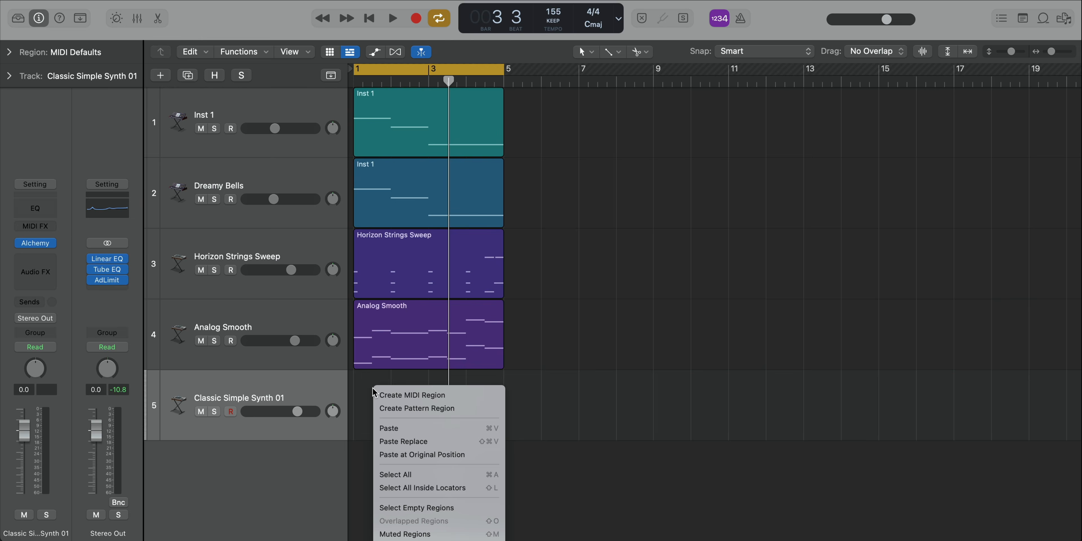
pyautogui.click(395, 397)
pyautogui.moveTo(385, 425); pyautogui.dragTo(503, 426)
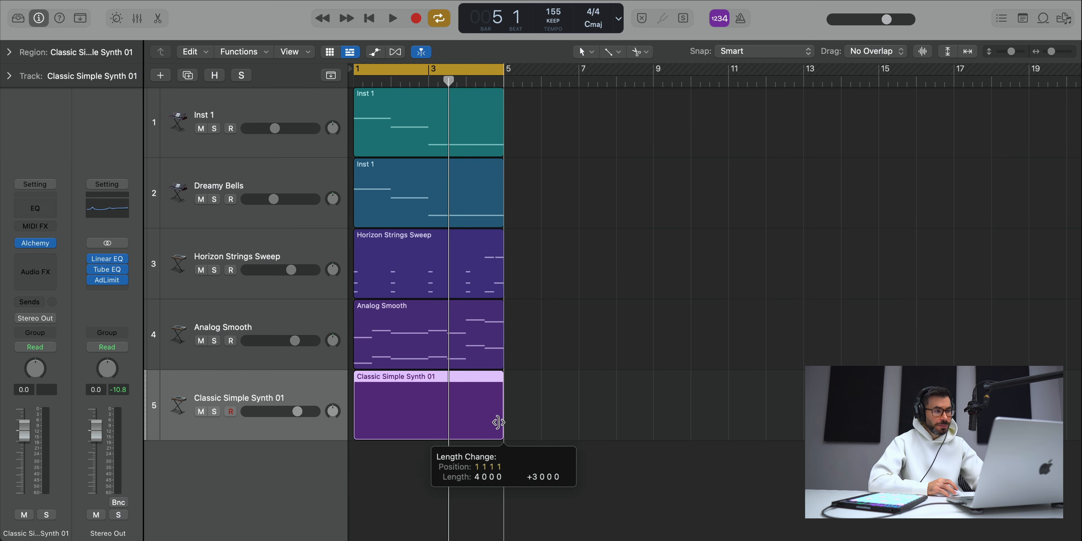
pyautogui.doubleClick(496, 406)
pyautogui.press('space')
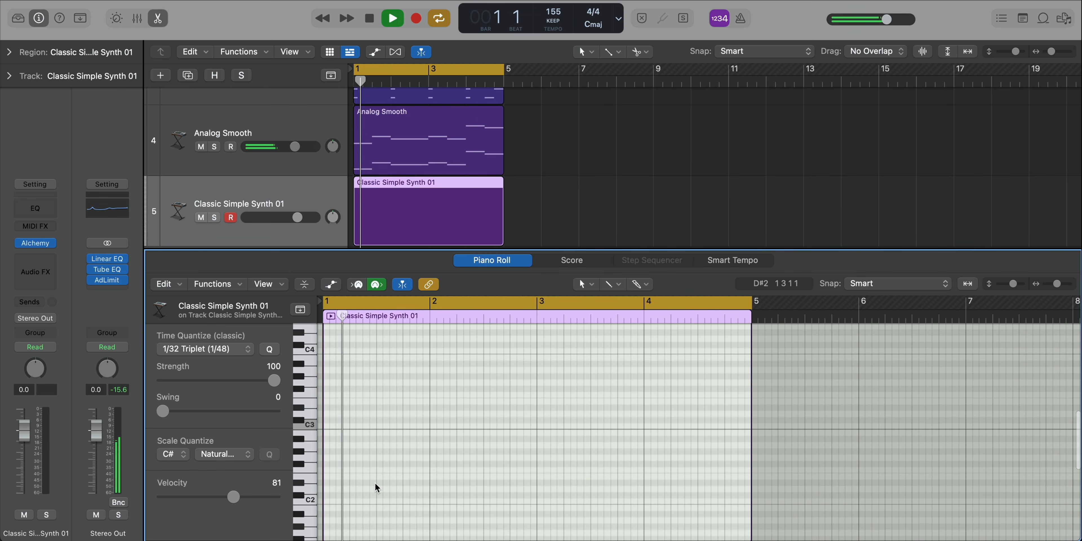
# Step: Add an eighth-note C#2 at the start of bar 1 and audition it against the other tracks
pyautogui.moveTo(339, 496)
pyautogui.mouseDown()
pyautogui.moveTo(323, 507)
pyautogui.moveTo(333, 507)
pyautogui.mouseUp()
pyautogui.press('space')
pyautogui.scroll(3, 357, 508)
pyautogui.press('space')
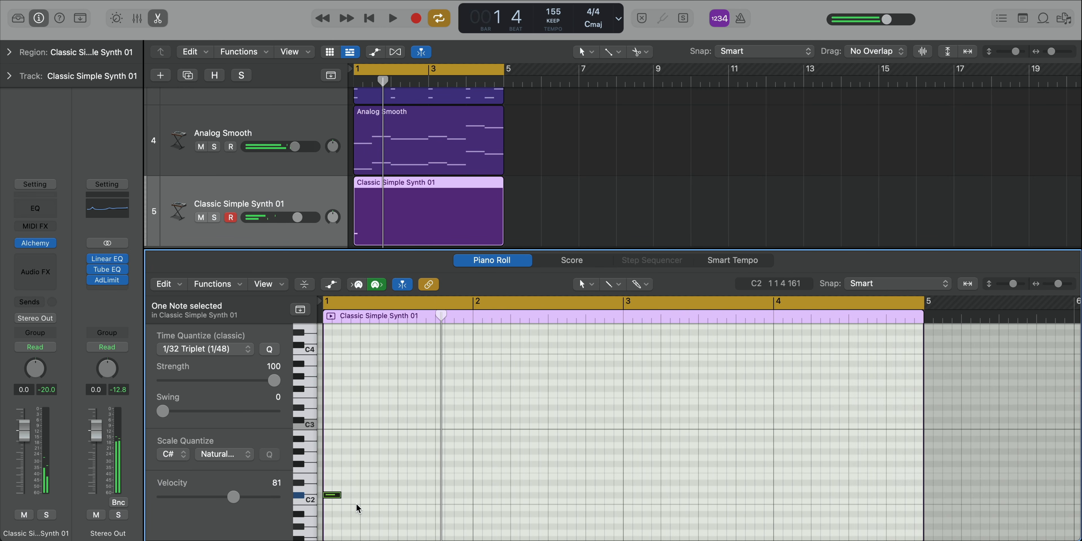
pyautogui.press('space')
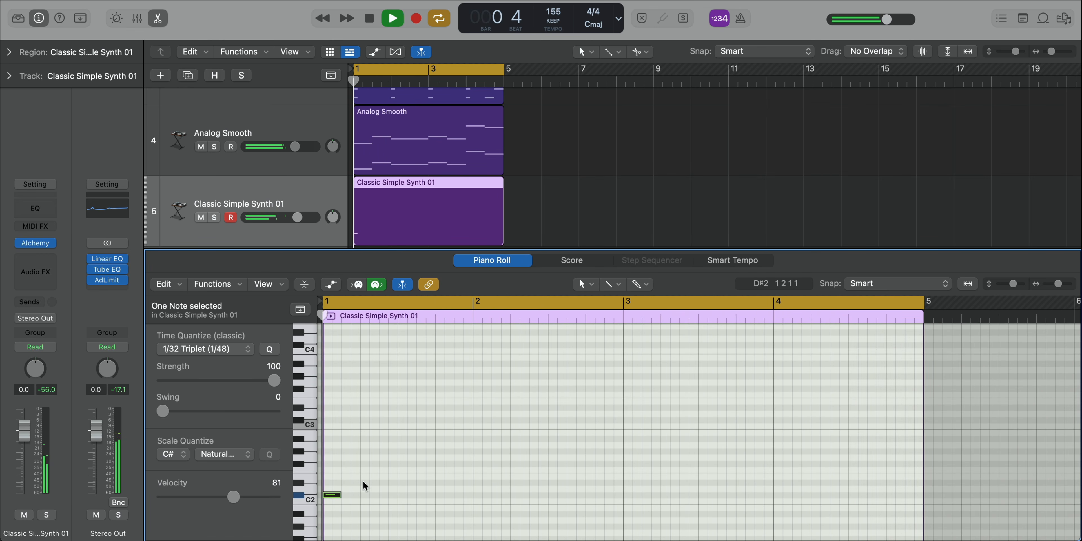
pyautogui.press('space')
# Step: Continue the bar 1 arpeggio with consecutive eighth notes E2 and G#2, auditioning the result
pyautogui.press('space')
pyautogui.click(353, 475)
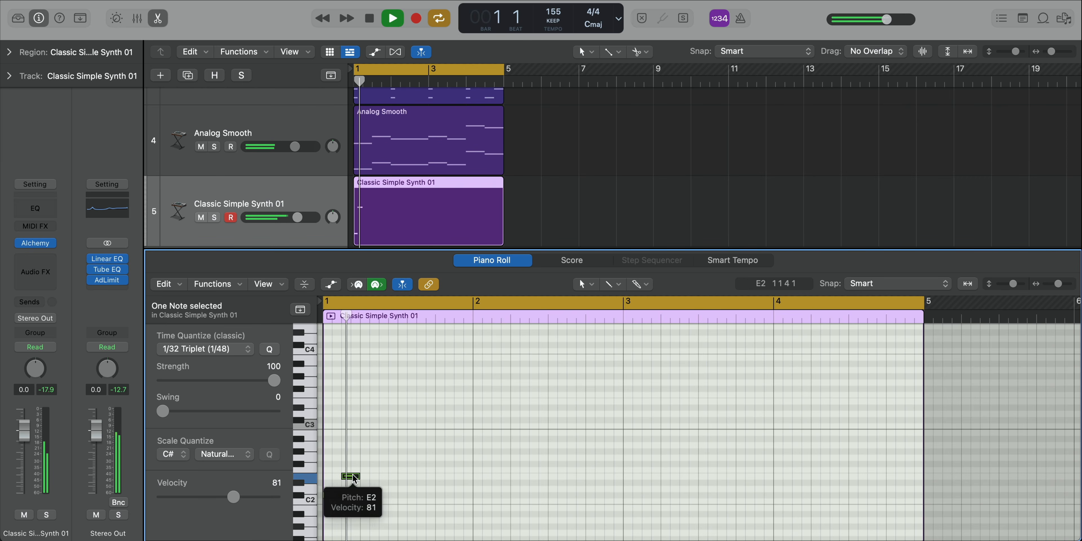
pyautogui.press('space')
pyautogui.press('space')
pyautogui.press('space')
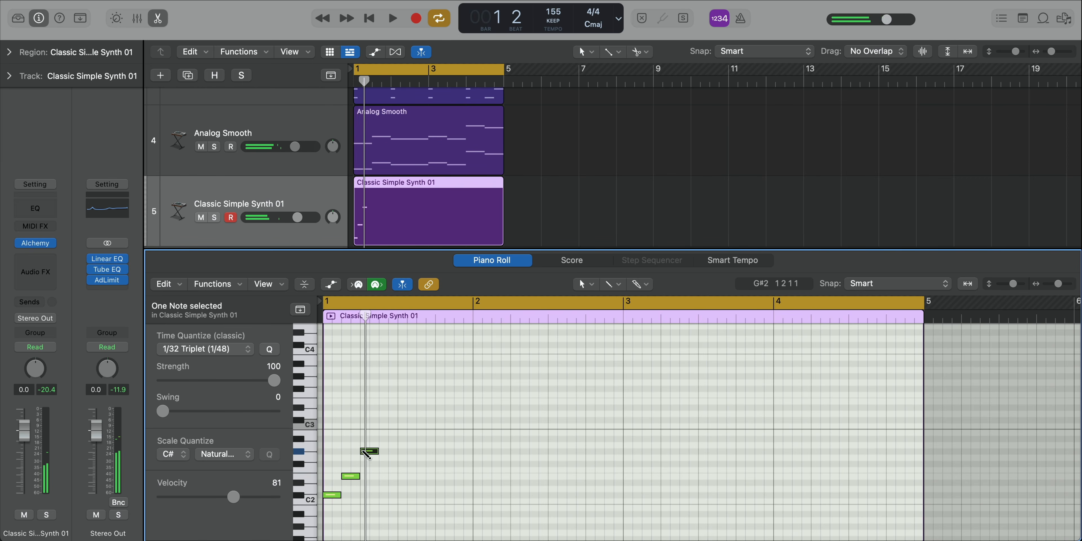
pyautogui.press('space')
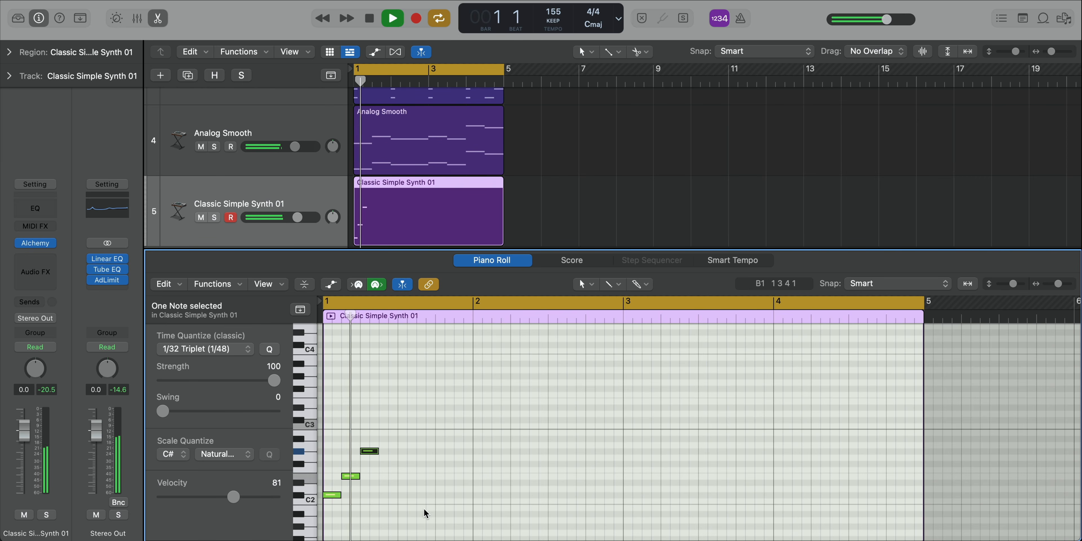
pyautogui.press('space')
# Step: Select the three arpeggio notes and copy them to the start of bars 2, 3 and 4
pyautogui.moveTo(410, 516); pyautogui.dragTo(322, 442)
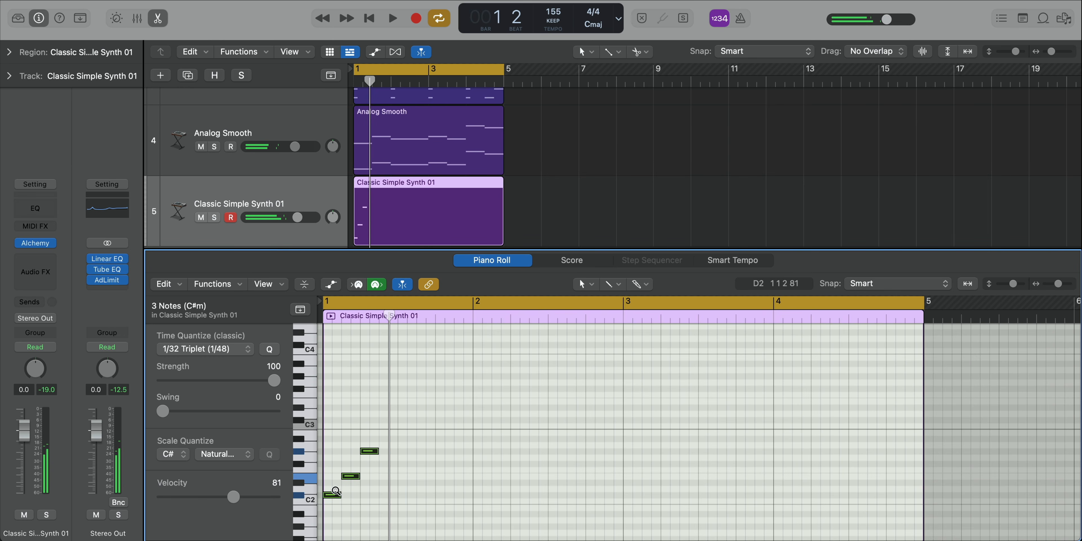
pyautogui.moveTo(336, 496); pyautogui.dragTo(787, 500)
pyautogui.press('space')
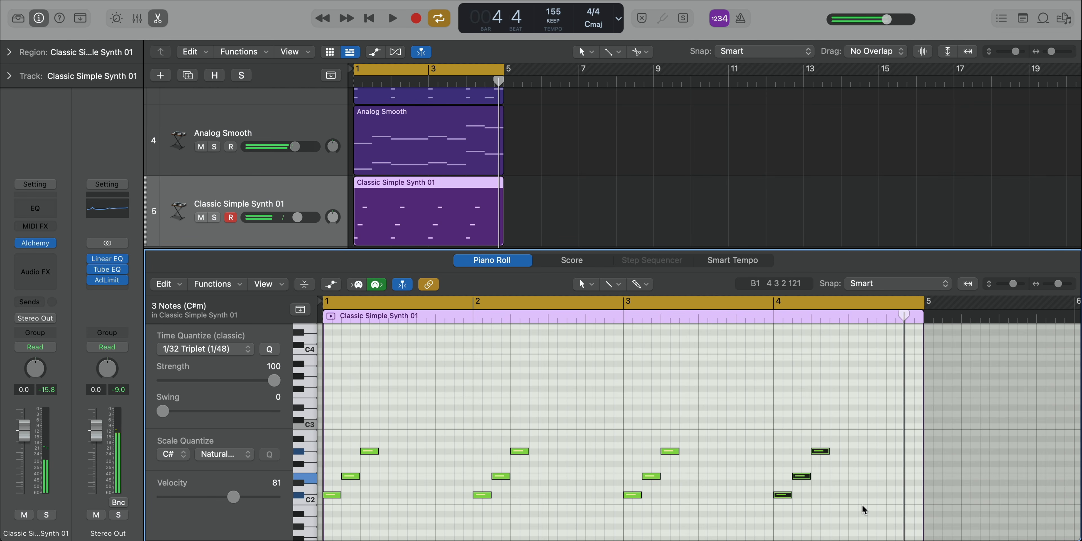
# Step: Vary bar 4 by moving E2 to beat 2 and G#2 to beat 3, and adding B2 on beat 4
pyautogui.press('space')
pyautogui.moveTo(847, 490); pyautogui.dragTo(858, 455)
pyautogui.click(831, 465)
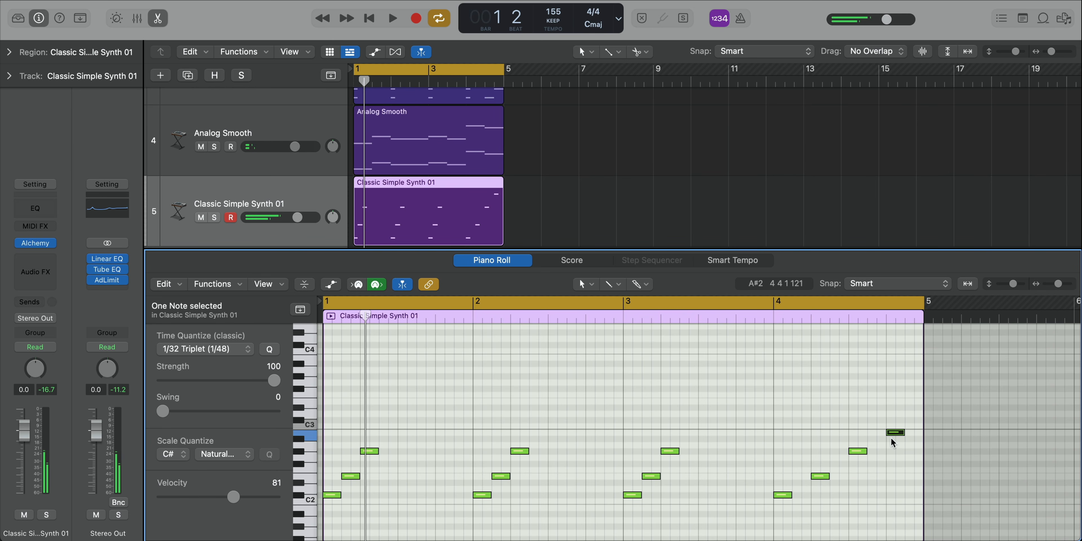
pyautogui.press('space')
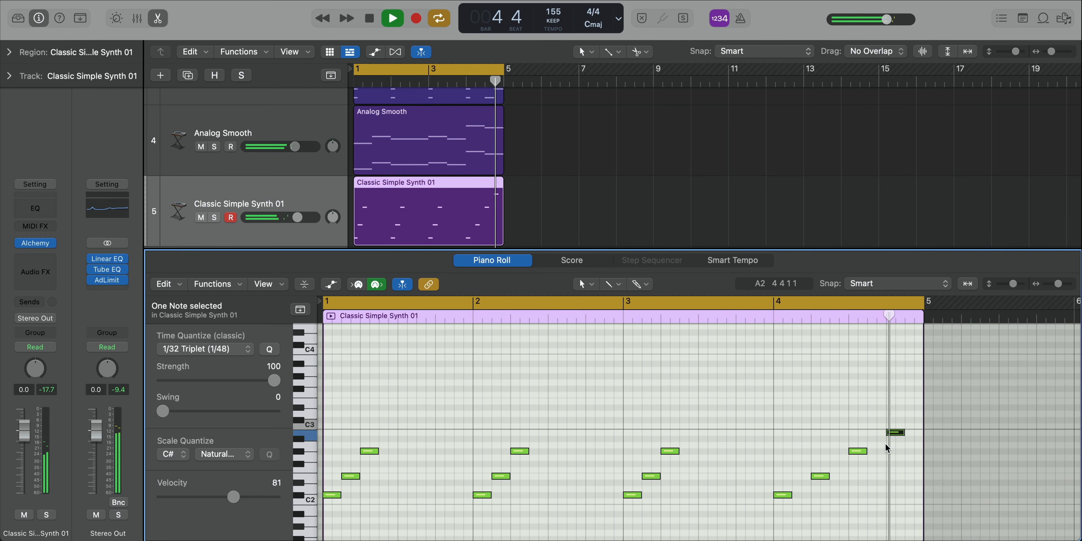
# Step: Close the note editor, audition the Brighter variation of Classic Simple Synth 01 in Alchemy, and settle on Brightest
pyautogui.press('e')
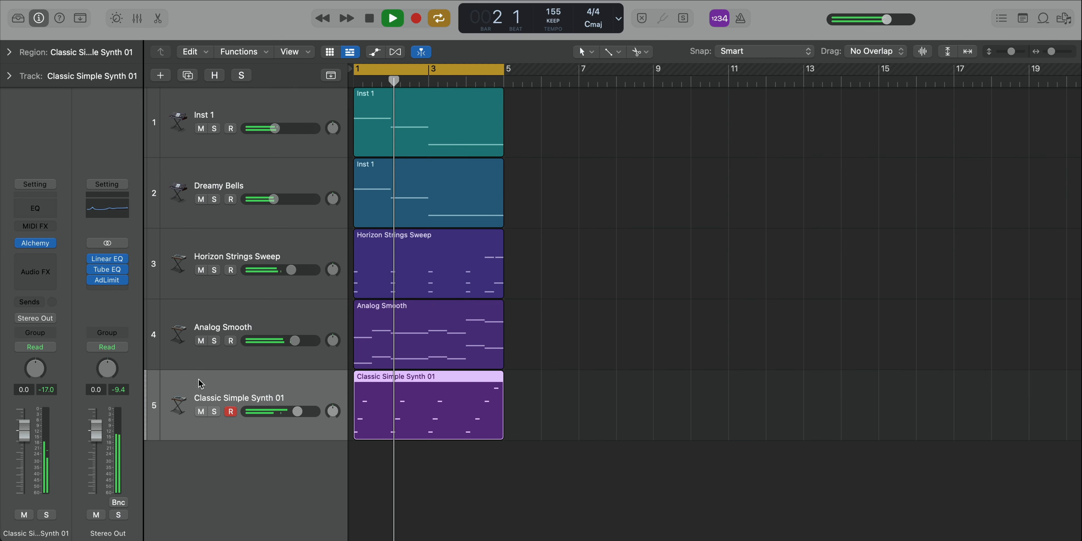
pyautogui.click(42, 243)
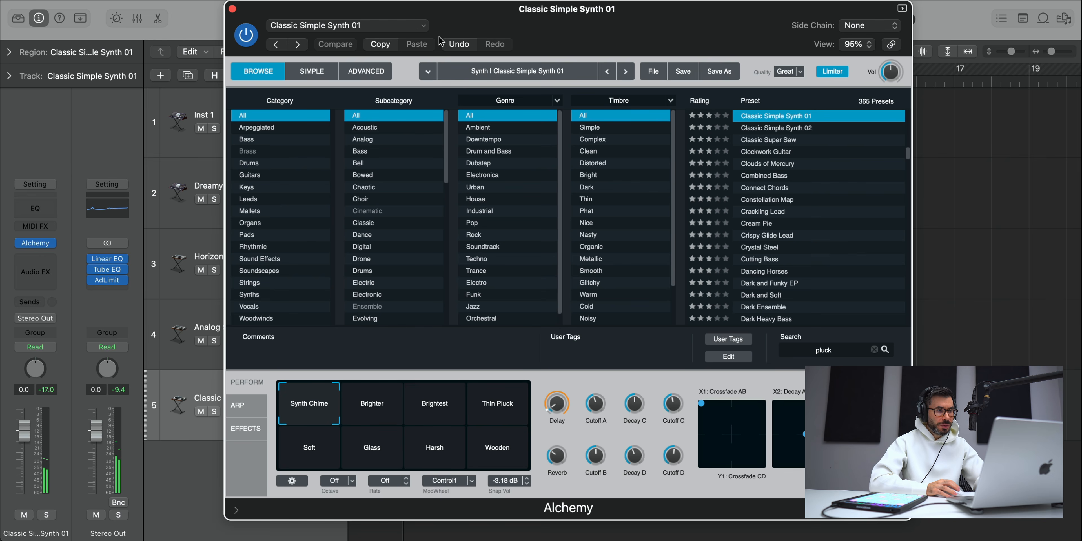
pyautogui.moveTo(544, 19); pyautogui.dragTo(542, 23)
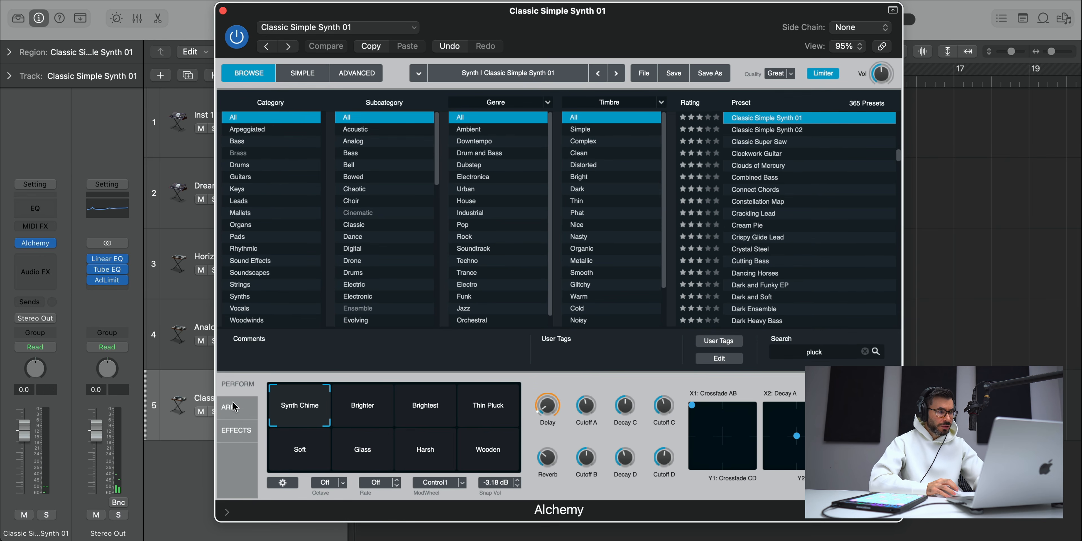
pyautogui.click(341, 401)
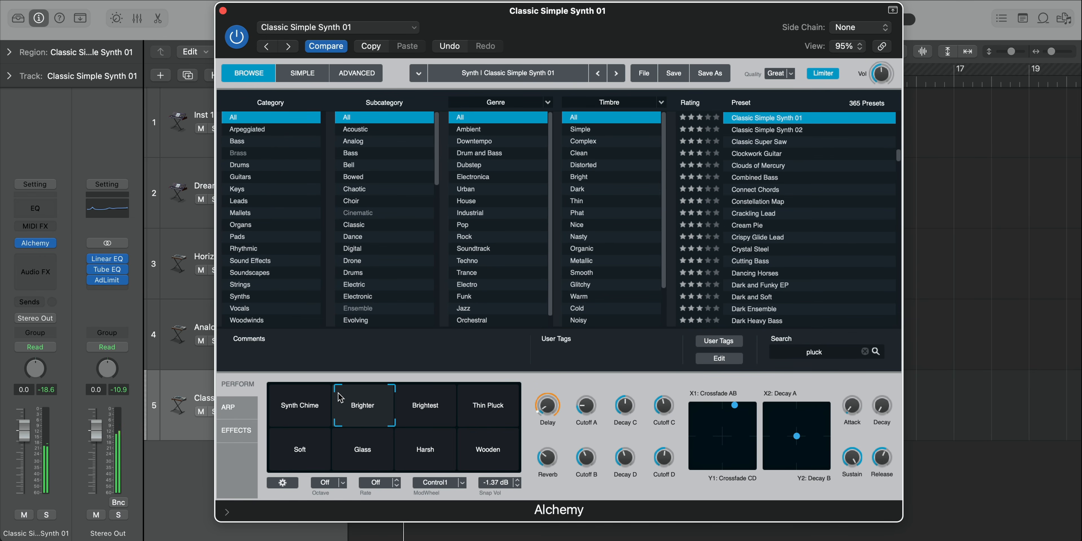
pyautogui.moveTo(338, 393); pyautogui.dragTo(399, 380)
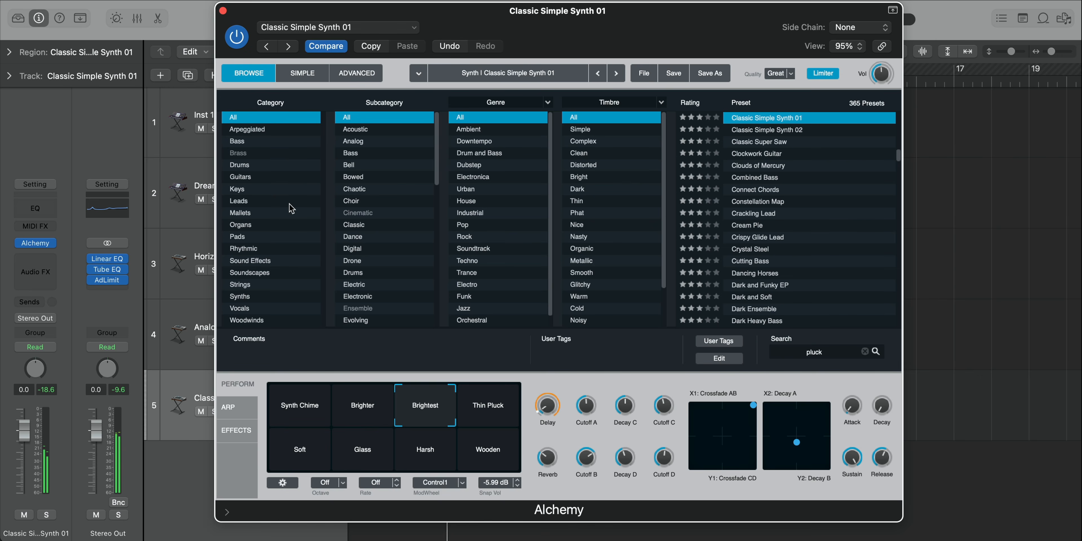
pyautogui.click(224, 9)
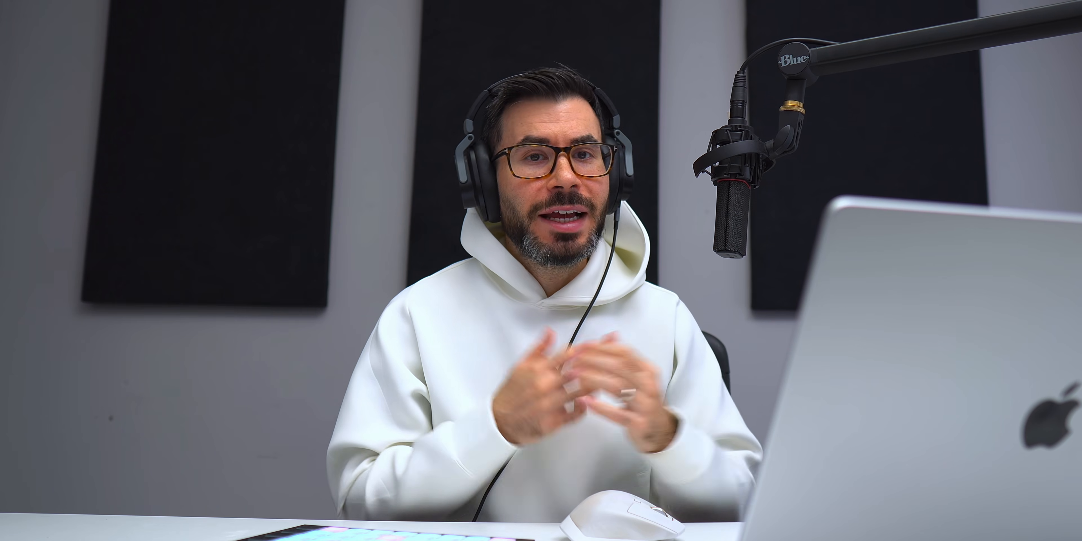
# Step: Add one software instrument track below Classic Simple Synth 01 and load Alchemy as its instrument
pyautogui.click(160, 76)
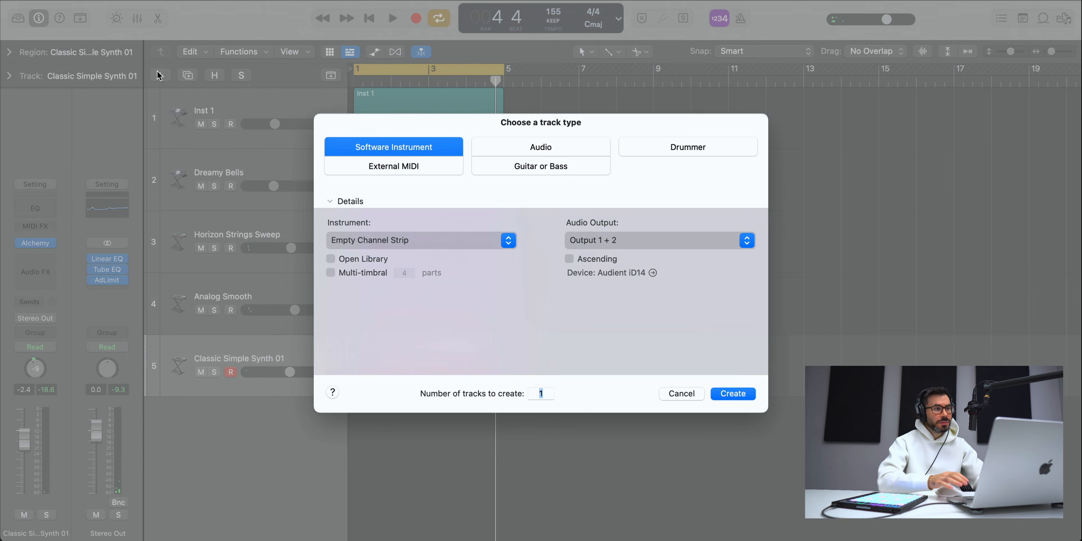
pyautogui.press('Return')
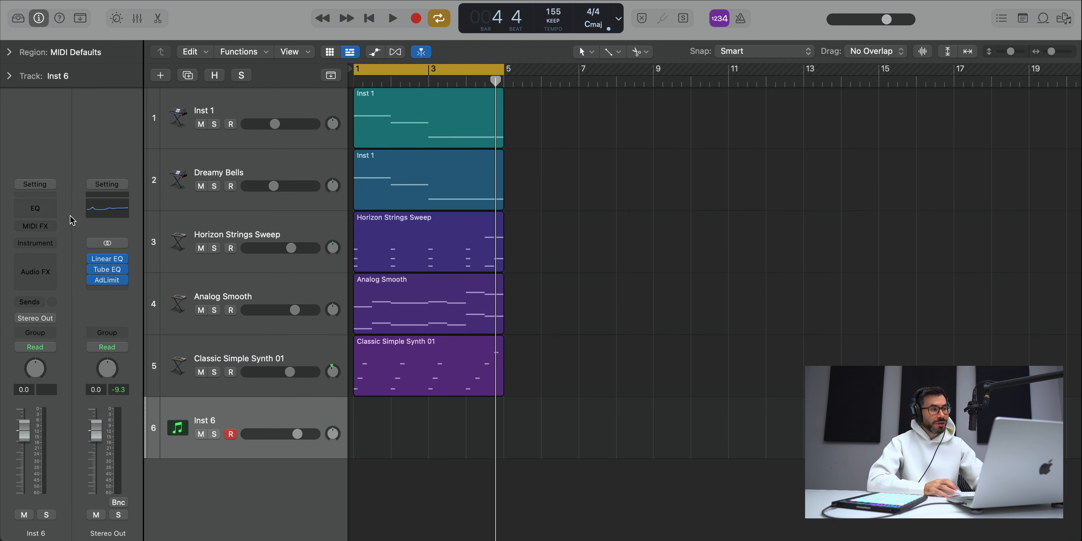
pyautogui.click(42, 244)
pyautogui.click(49, 281)
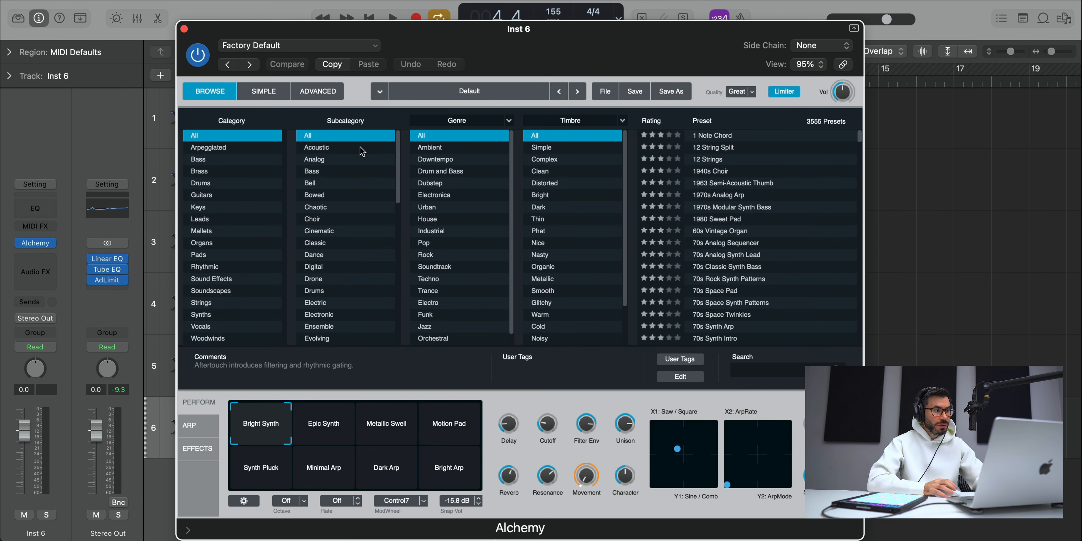
# Step: Load the Angle Of Elevation preset from Alchemy's Arpeggiated category and close the instrument window
pyautogui.click(226, 149)
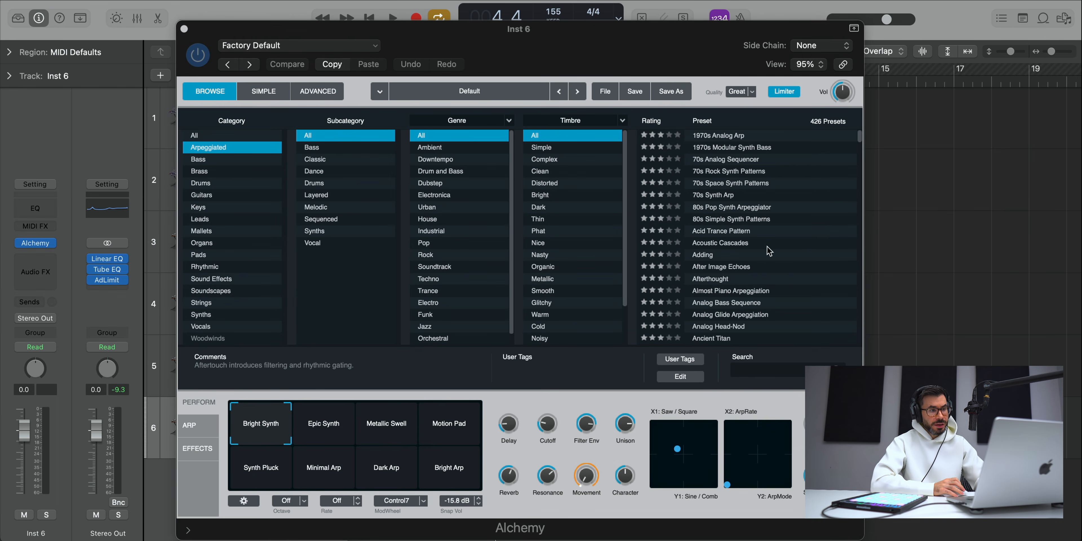
pyautogui.scroll(-1, 773, 273)
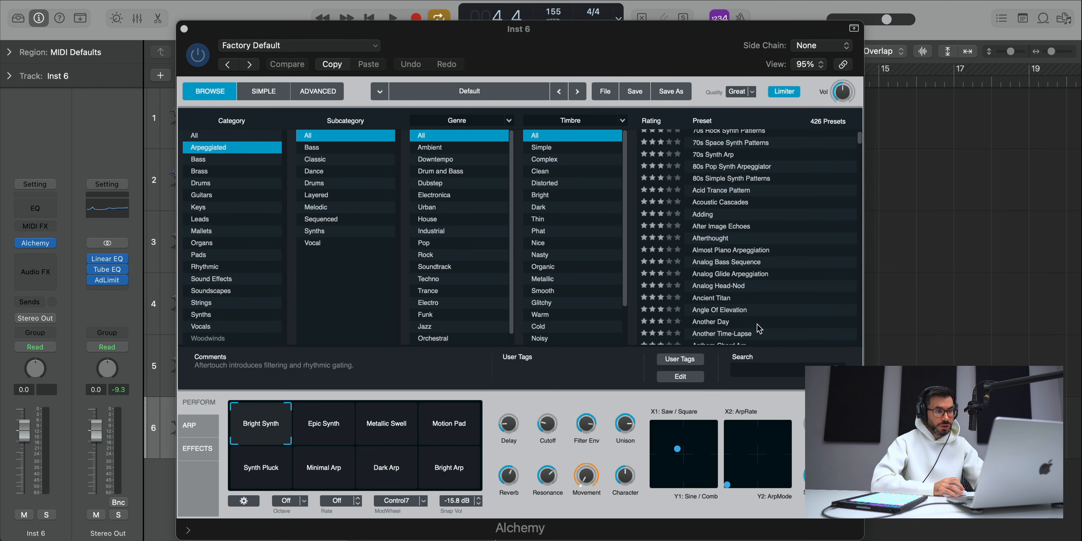
pyautogui.click(755, 312)
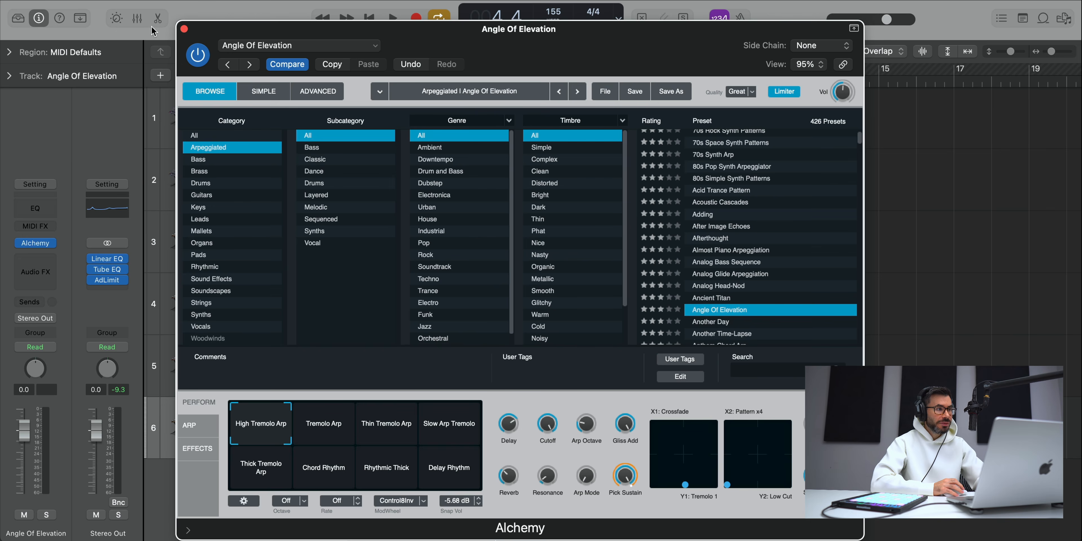
pyautogui.click(184, 29)
# Step: Create a MIDI region at bar 1 on the Angle Of Elevation track, extend it to four bars and open it for note editing
pyautogui.rightClick(369, 427)
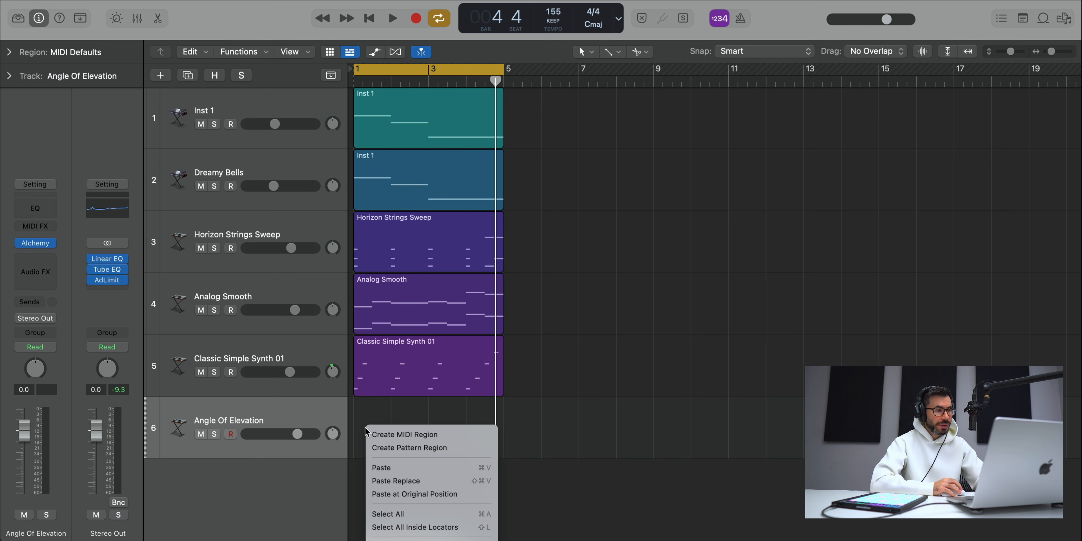
pyautogui.click(391, 435)
pyautogui.moveTo(390, 450); pyautogui.dragTo(503, 450)
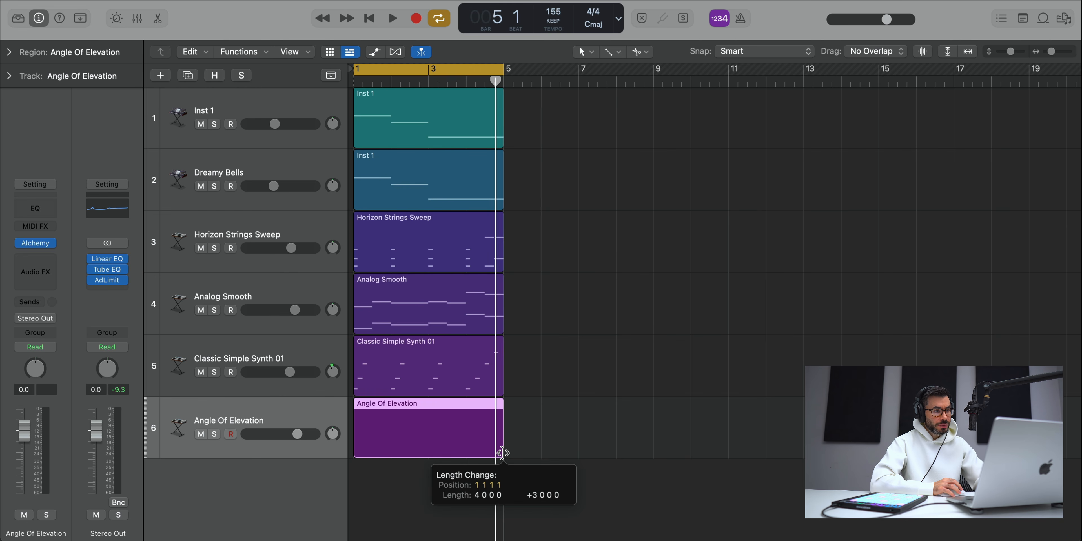
pyautogui.doubleClick(447, 421)
# Step: Draw one-bar notes E3, D#3 and C#3 in bars 1, 2 and 3 of the Angle Of Elevation region, auditioning them
pyautogui.press('space')
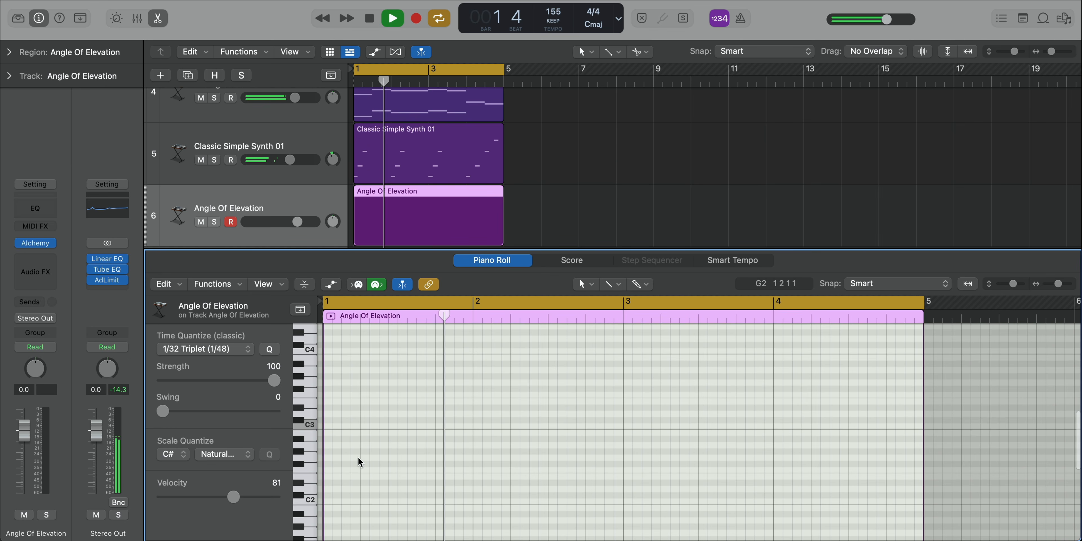
pyautogui.press('space')
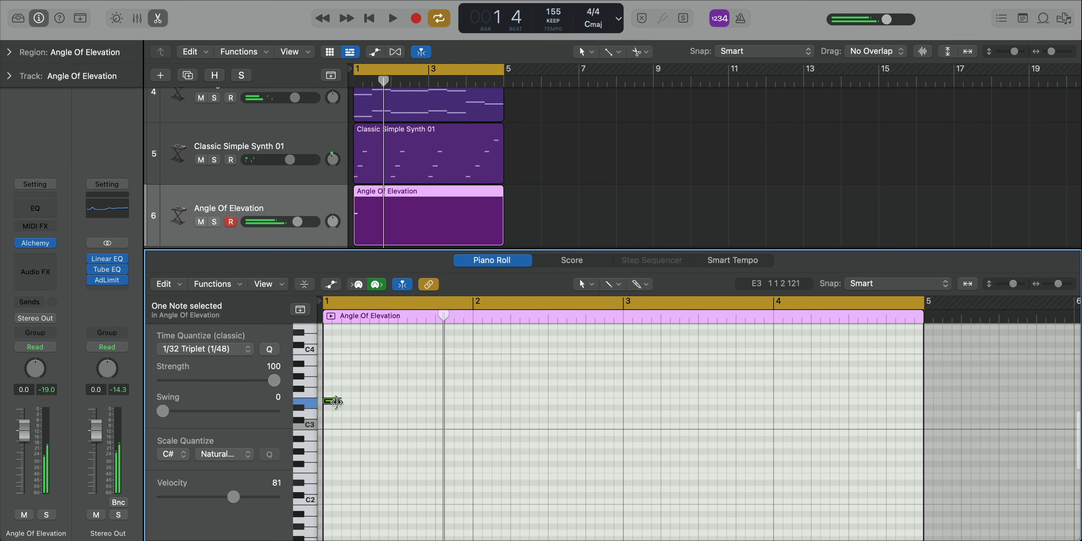
pyautogui.moveTo(337, 402); pyautogui.dragTo(469, 407)
pyautogui.press('space')
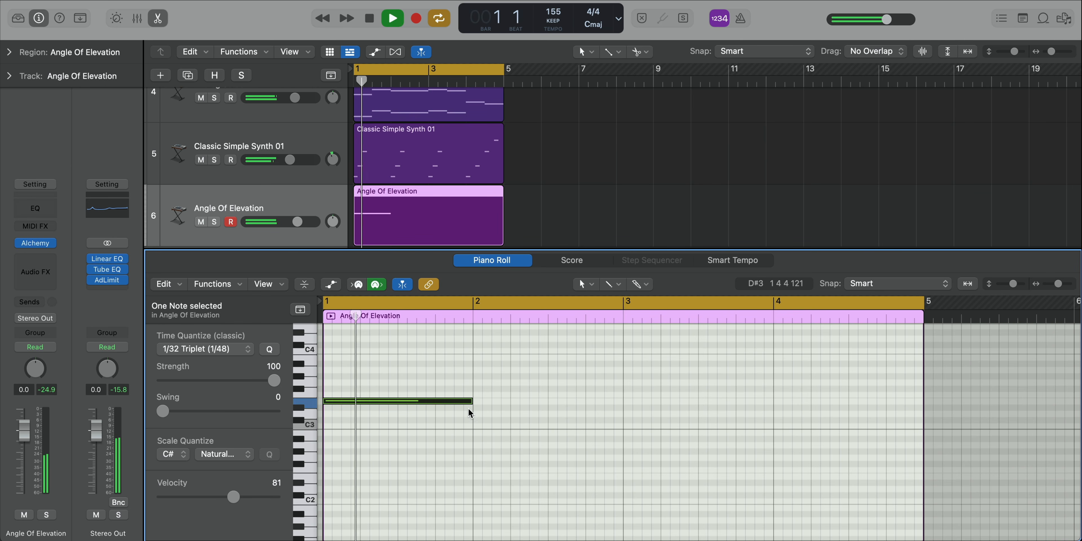
pyautogui.press('space')
pyautogui.keyDown('super'); pyautogui.click(483, 408); pyautogui.keyUp('super')
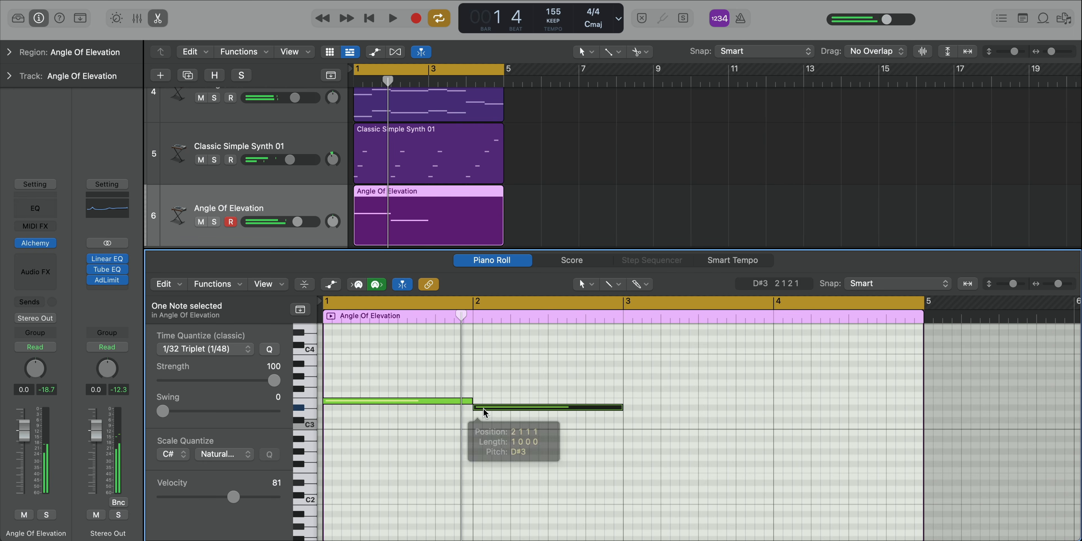
pyautogui.press('space')
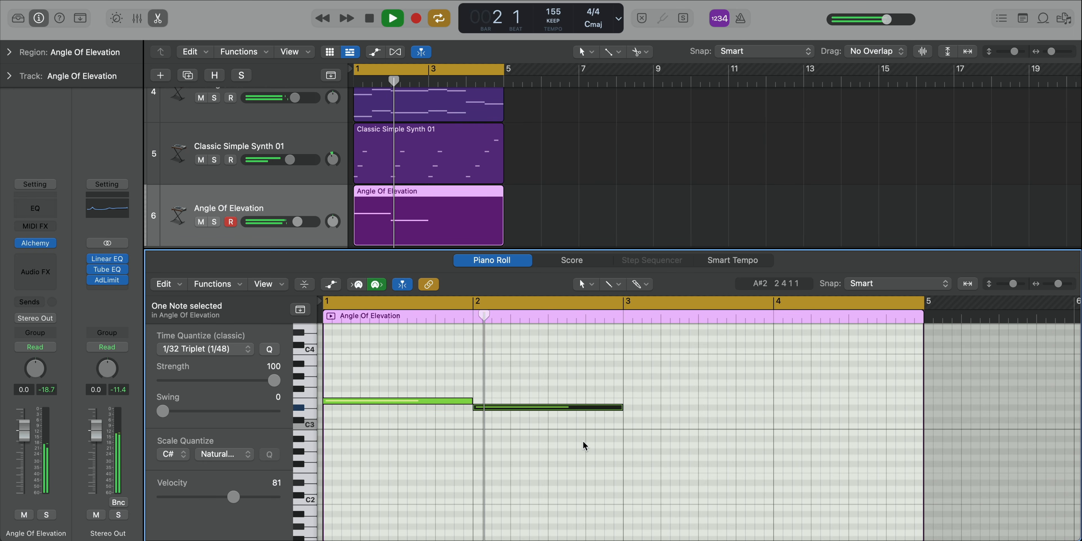
pyautogui.keyDown('super'); pyautogui.click(626, 419); pyautogui.keyUp('super')
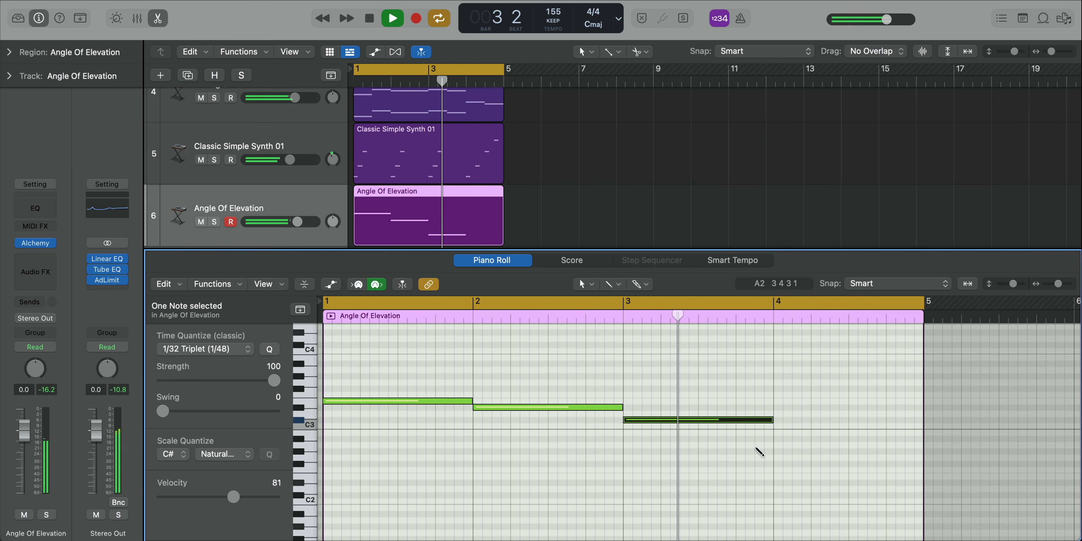
# Step: Fill bar 4 with two half-bar notes, A3 from beat 1 and G#3 from beat 3, and audition them
pyautogui.keyDown('super'); pyautogui.click(781, 376); pyautogui.keyUp('super')
pyautogui.press('space')
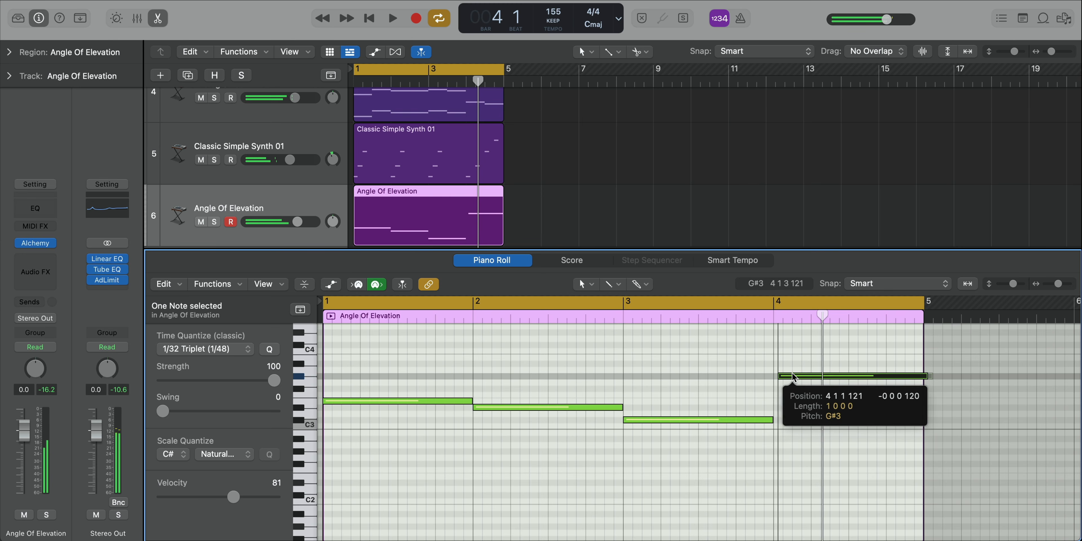
pyautogui.moveTo(793, 377); pyautogui.dragTo(789, 371)
pyautogui.press('space')
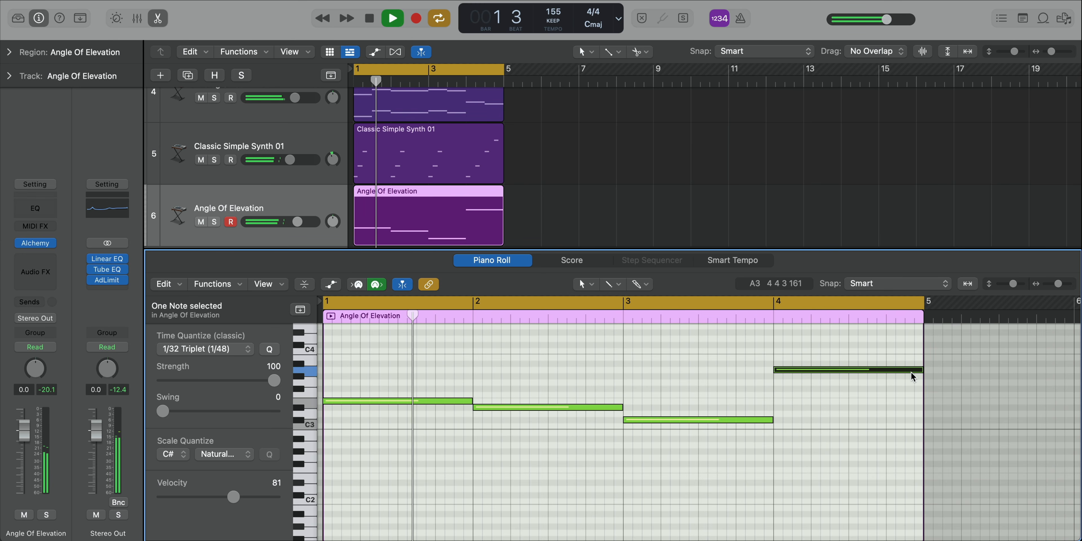
pyautogui.moveTo(912, 376); pyautogui.dragTo(848, 372)
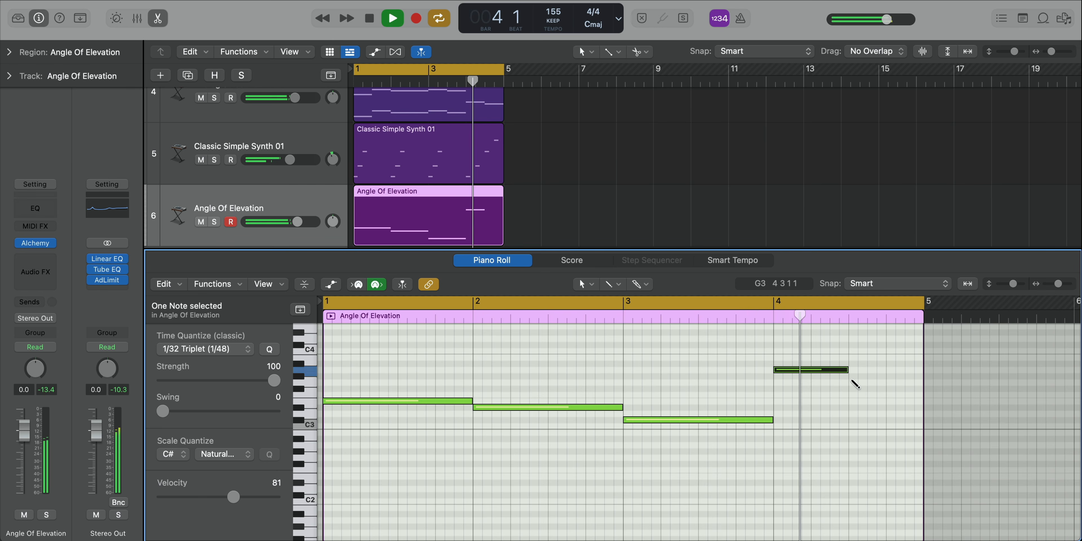
pyautogui.click(854, 378)
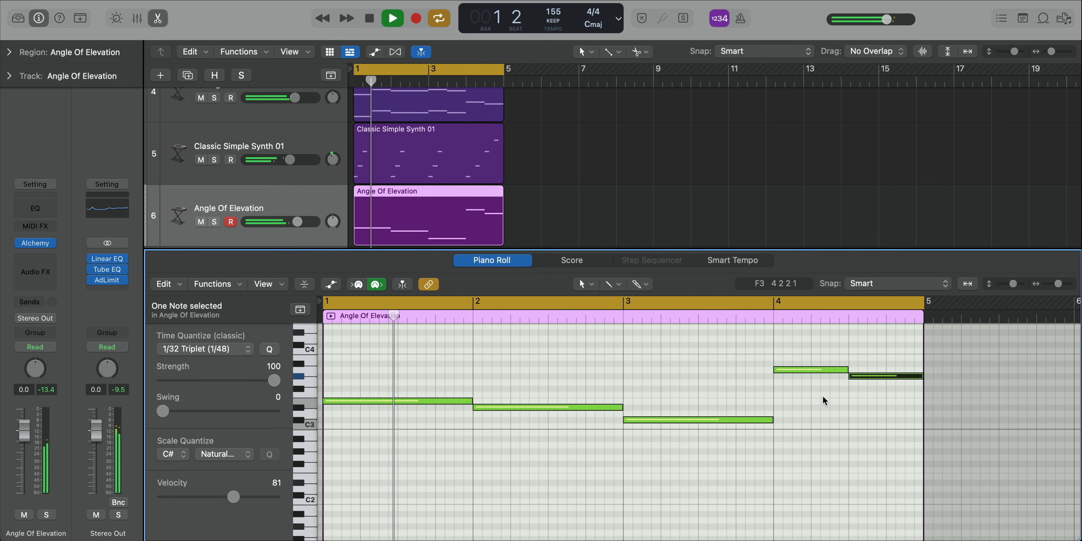
pyautogui.press('space')
# Step: Select all five notes, transpose them up one octave and play back the result
pyautogui.click(649, 476)
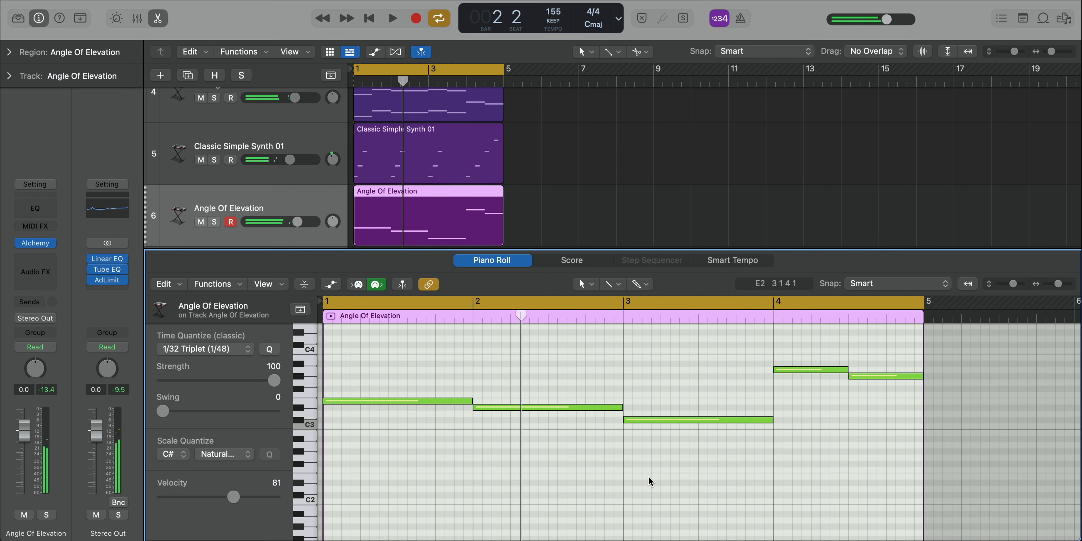
pyautogui.press('super+a')
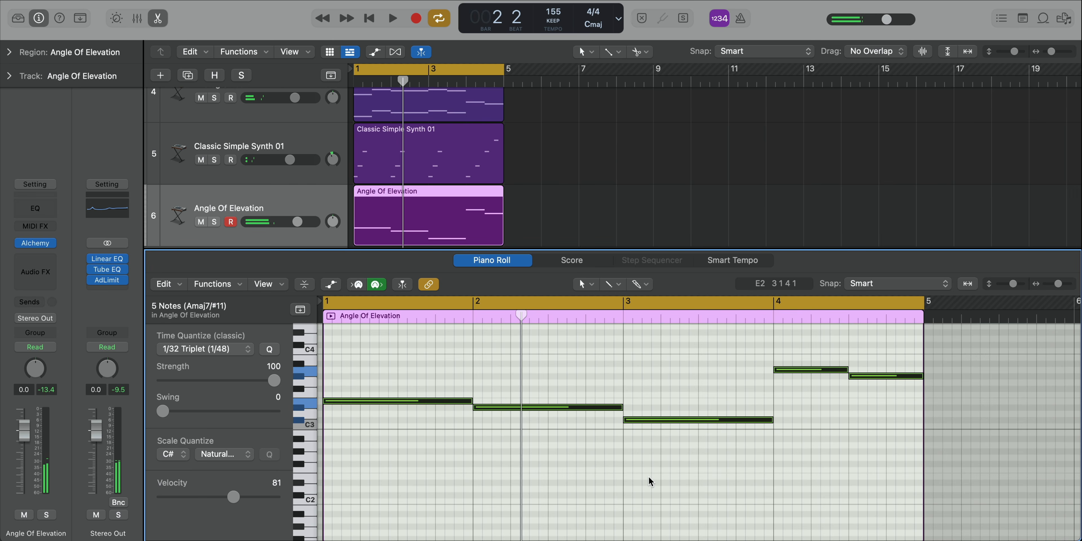
pyautogui.hotkey('shift', 'alt', 'Up')
pyautogui.press('space')
pyautogui.scroll(3, 662, 466)
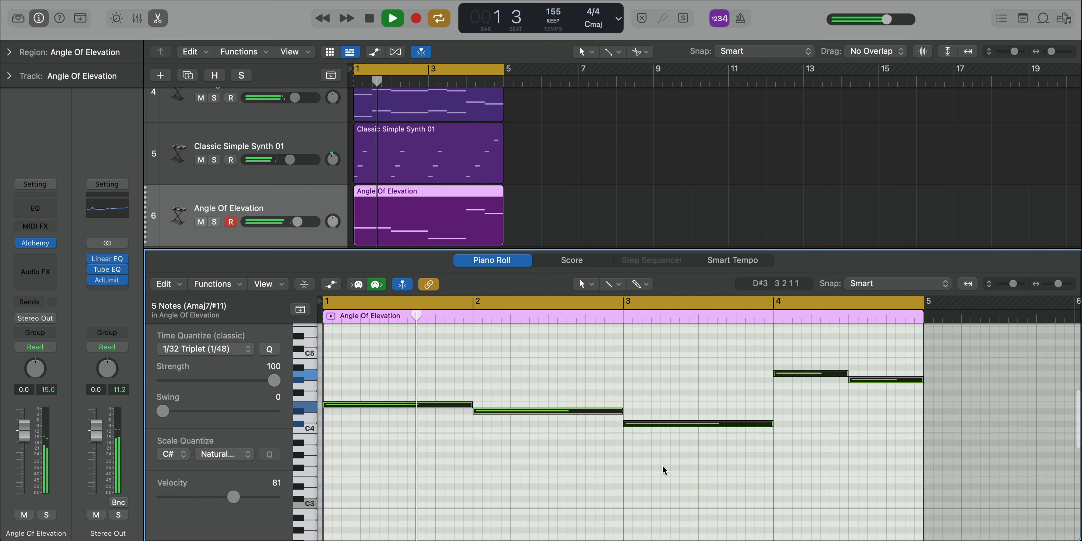
pyautogui.scroll(1, 663, 465)
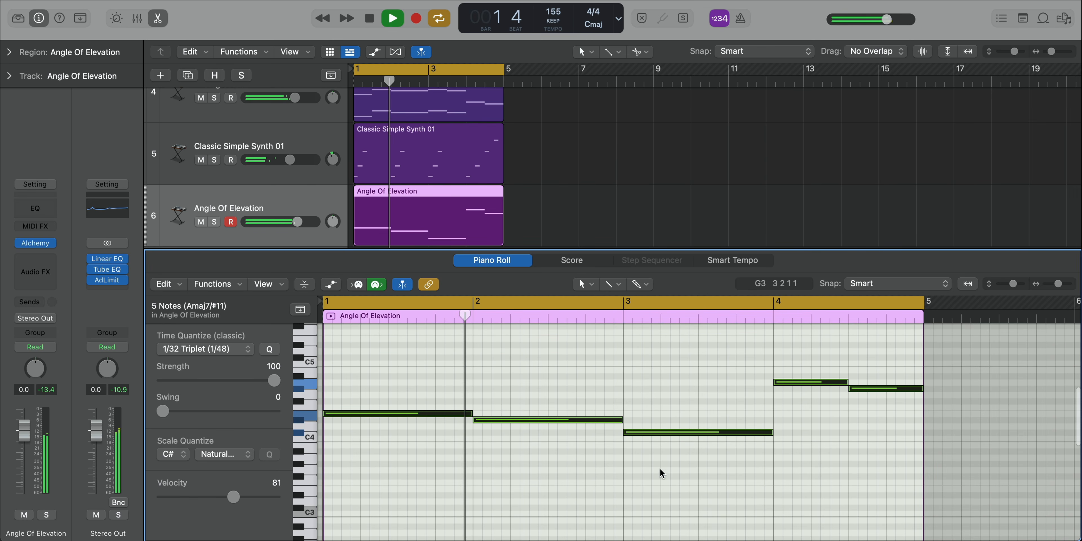
# Step: Audition Alchemy's tremolo arp variations on Angle Of Elevation, settle on Delay Rhythm, and slightly raise Classic Simple Synth 01's volume
pyautogui.click(44, 245)
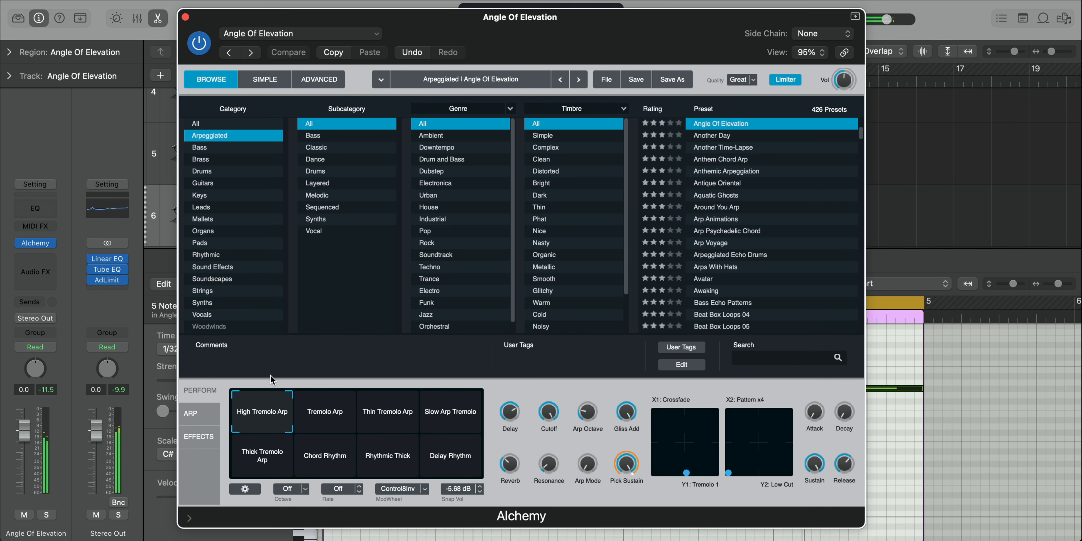
pyautogui.click(336, 415)
pyautogui.click(387, 411)
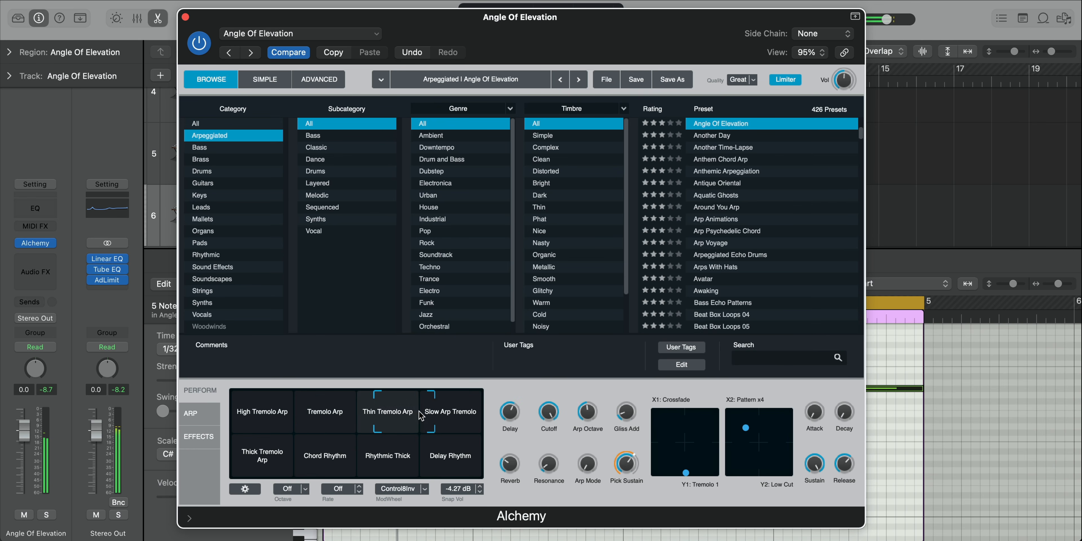
pyautogui.click(450, 412)
pyautogui.click(449, 456)
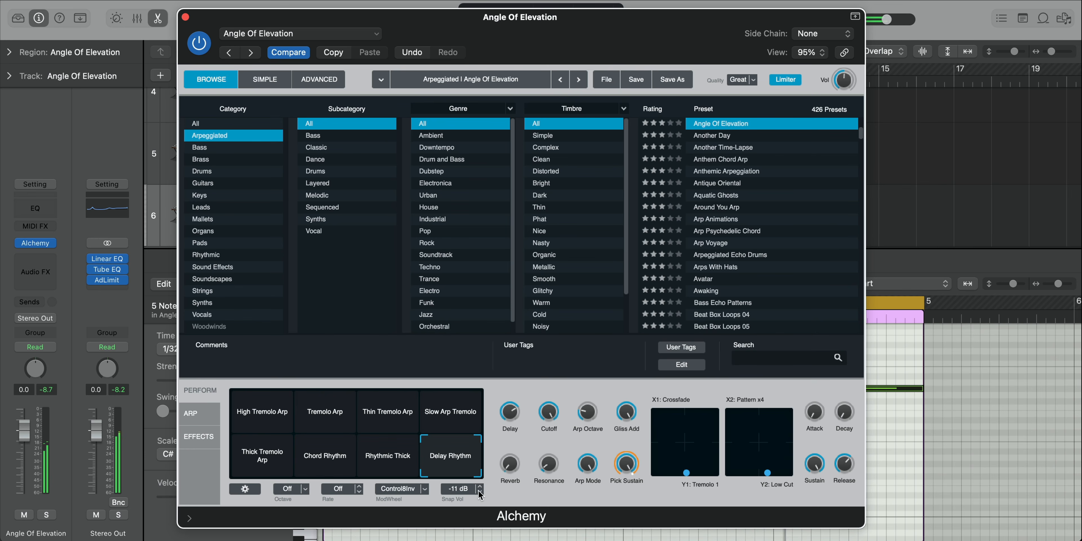
pyautogui.click(185, 18)
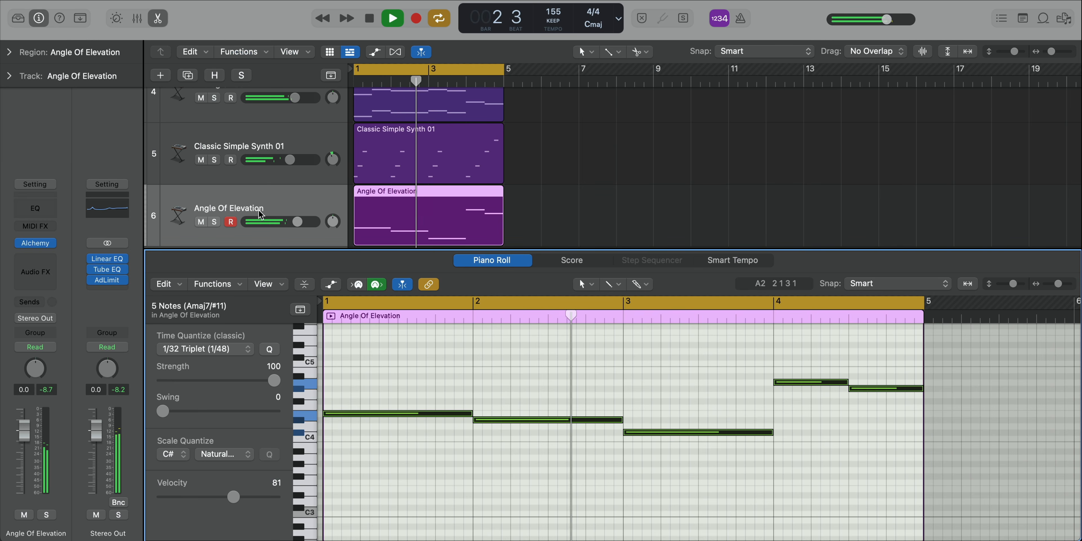
pyautogui.moveTo(290, 160); pyautogui.dragTo(294, 160)
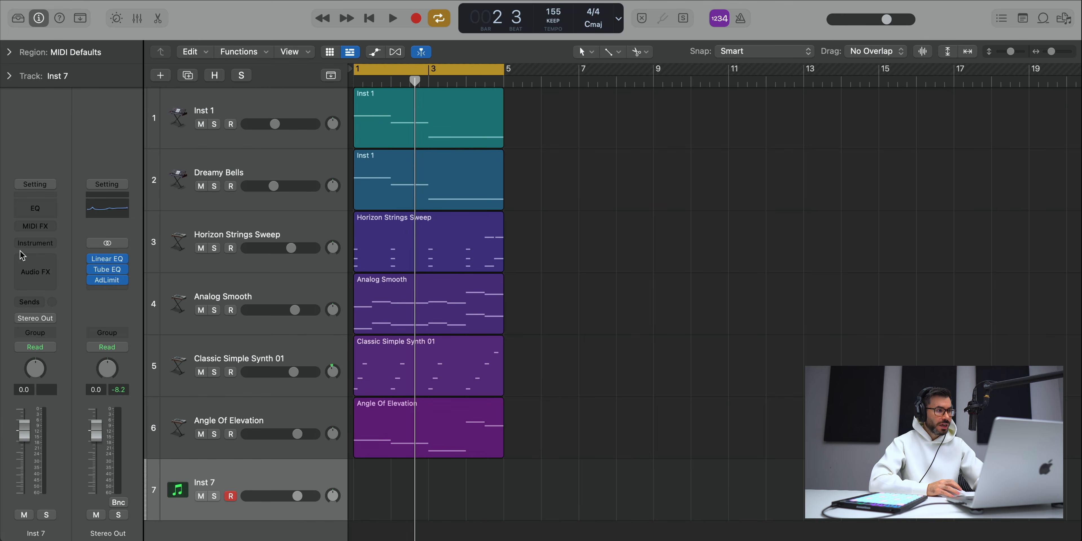
# Step: Load Alchemy on the empty Inst 7 track and reposition its window
pyautogui.click(26, 245)
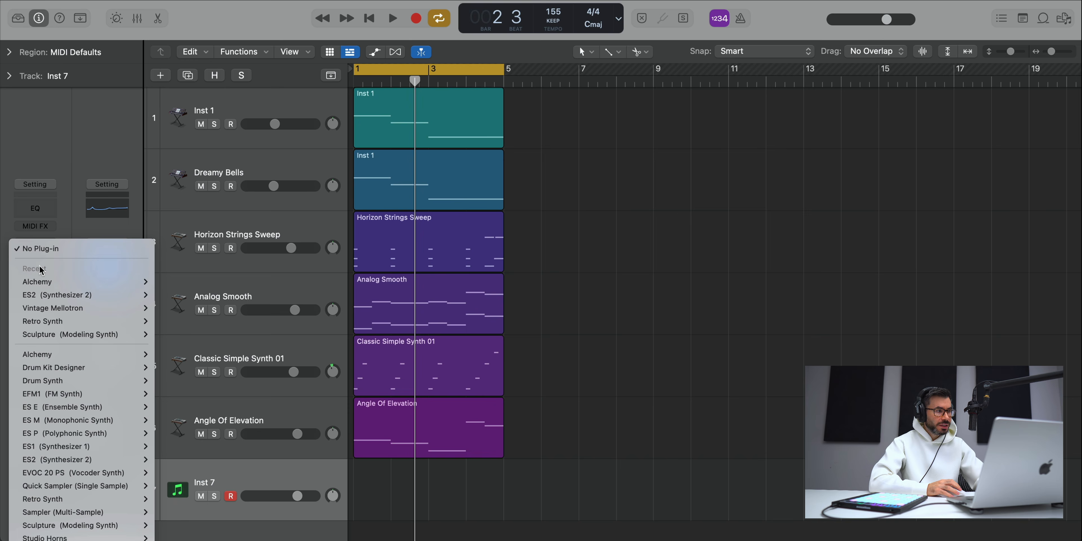
pyautogui.click(60, 285)
pyautogui.moveTo(762, 194); pyautogui.dragTo(564, 41)
# Step: Load the Breathy Pop Patterns preset from the Arpeggiated category on track 7 and close the Alchemy window
pyautogui.click(219, 148)
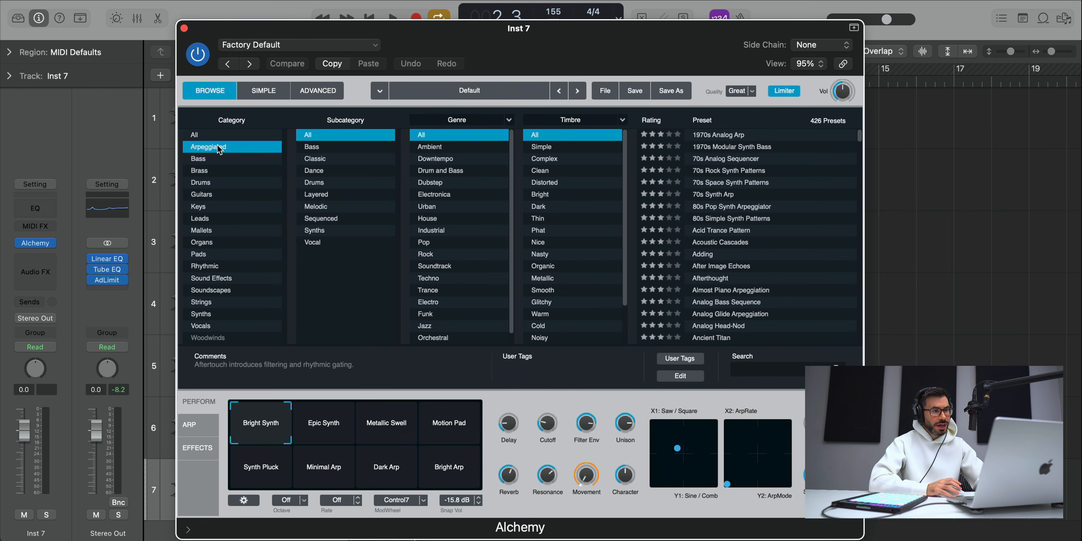
pyautogui.scroll(-5, 779, 254)
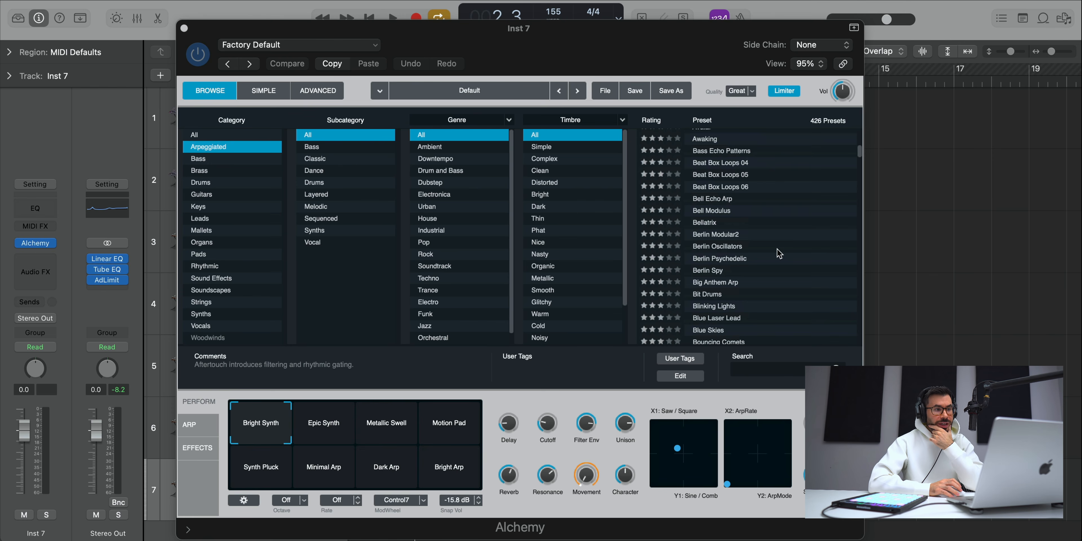
pyautogui.scroll(-2, 780, 254)
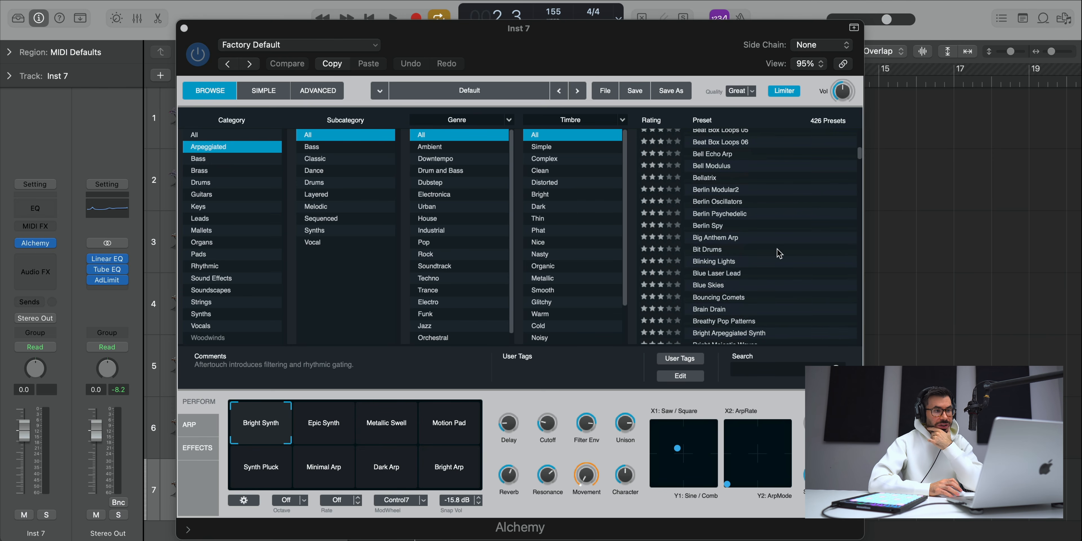
pyautogui.scroll(-1, 779, 253)
pyautogui.click(754, 298)
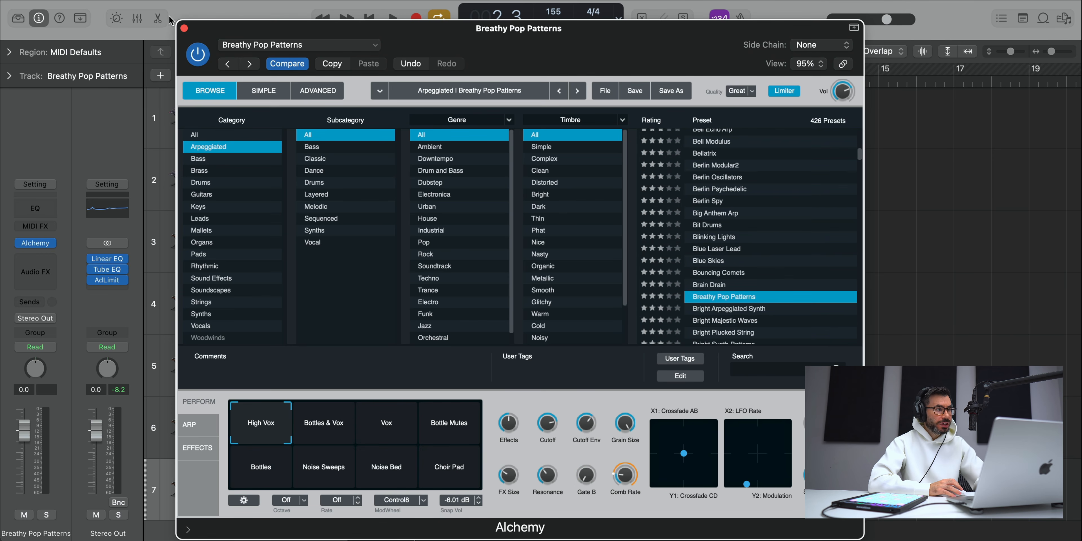
pyautogui.click(184, 29)
# Step: Copy the Angle Of Elevation region to the Breathy Pop Patterns track, solo only that track and play it
pyautogui.moveTo(427, 435); pyautogui.dragTo(416, 482)
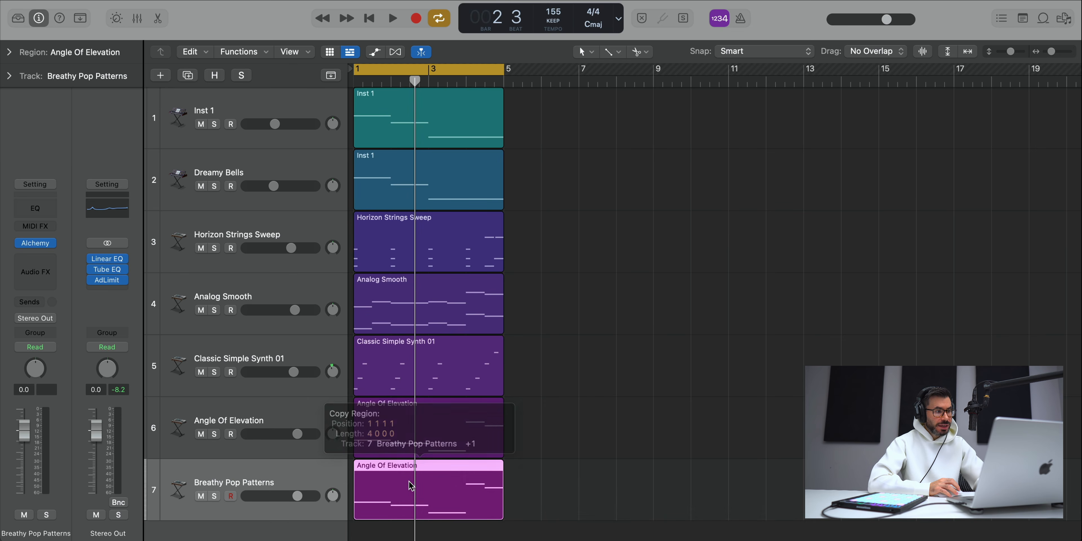
pyautogui.moveTo(214, 434); pyautogui.dragTo(212, 463)
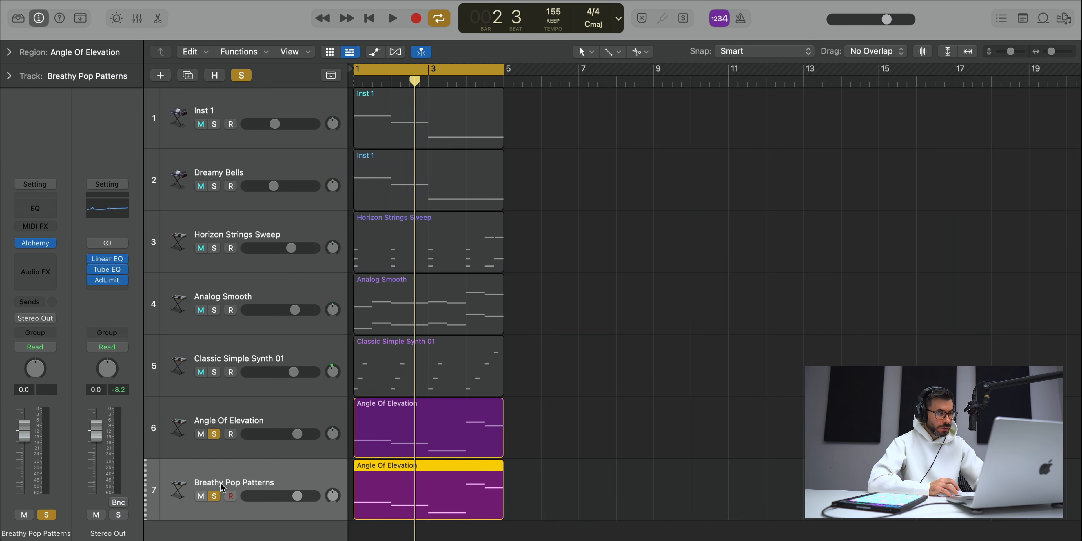
pyautogui.keyDown('alt'); pyautogui.click(214, 496); pyautogui.keyUp('alt')
pyautogui.press('space')
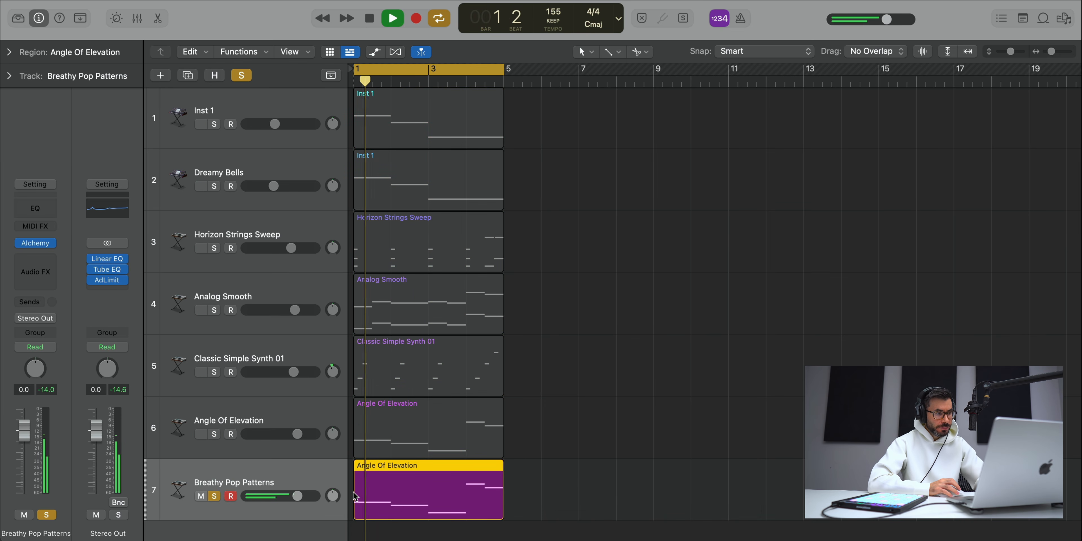
# Step: Raise the first three notes of the Breathy Pop Patterns region one octave and play from the start with Angle Of Elevation also soloed
pyautogui.doubleClick(461, 497)
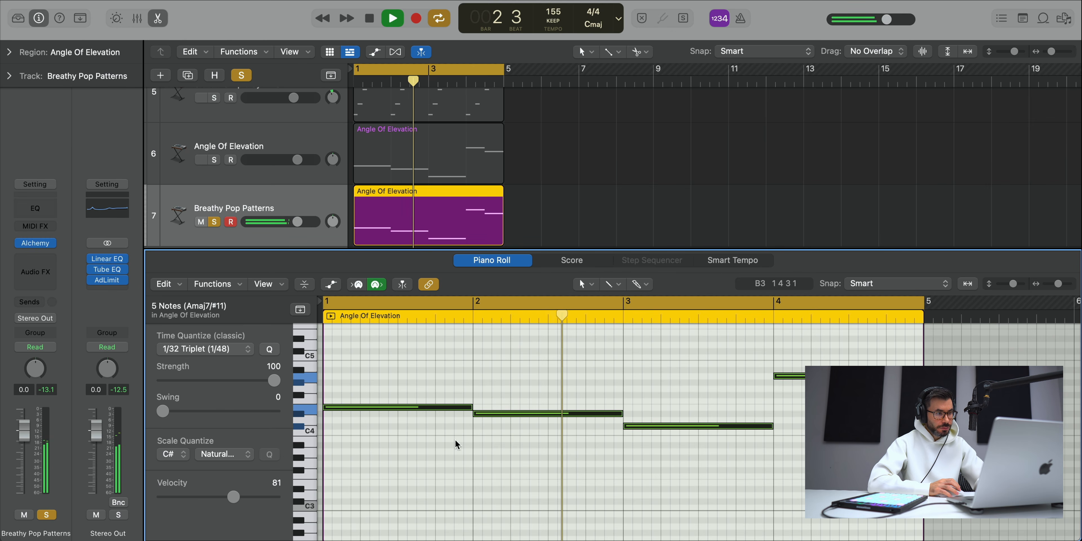
pyautogui.moveTo(421, 358); pyautogui.dragTo(717, 466)
pyautogui.hotkey('shift', 'alt', 'Up')
pyautogui.press('Return')
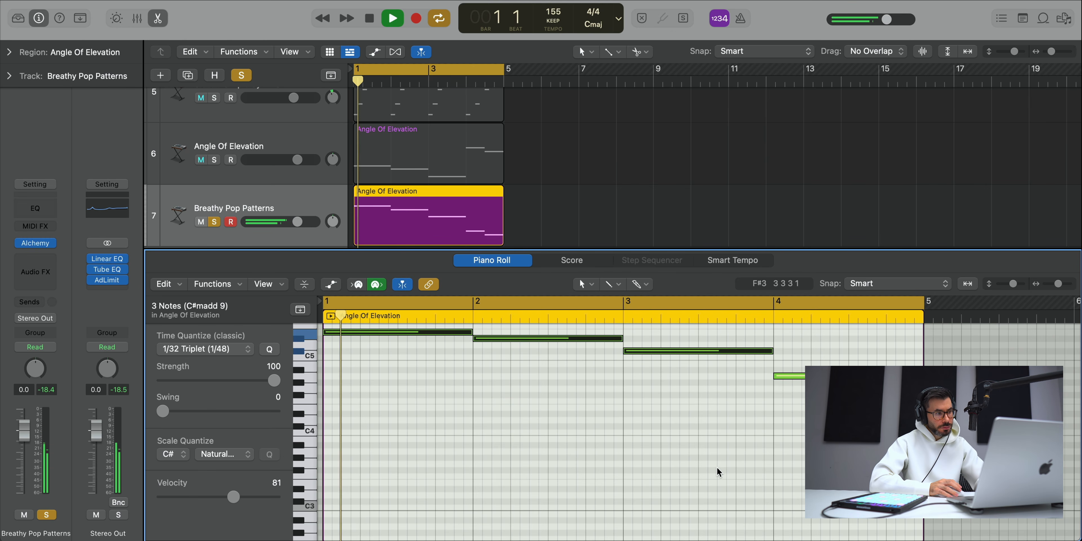
pyautogui.scroll(2, 717, 466)
pyautogui.click(215, 160)
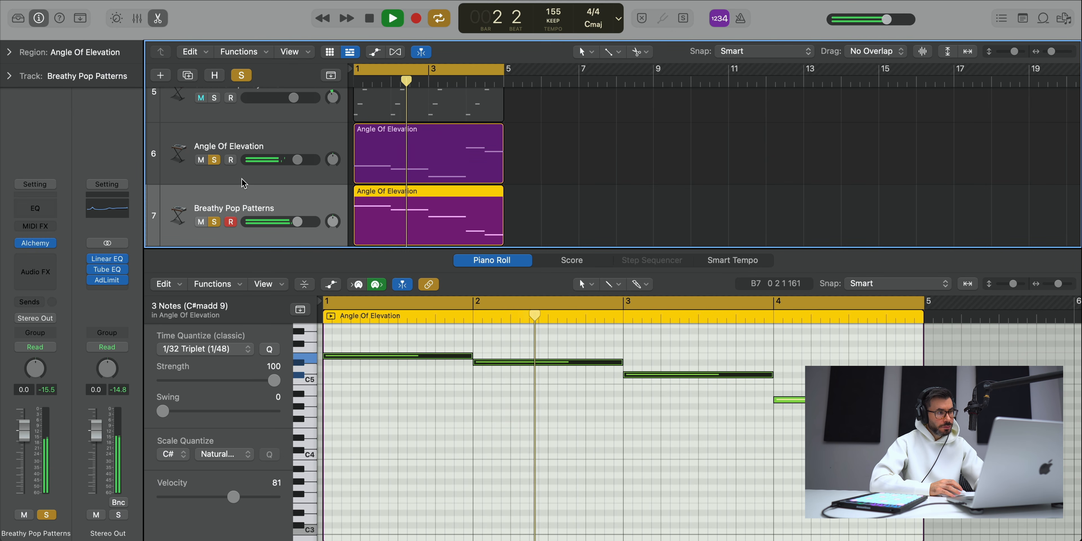
# Step: Switch Alchemy's performance snapshot on Breathy Pop Patterns to Bottles & Vox and close the plug-in window
pyautogui.click(36, 243)
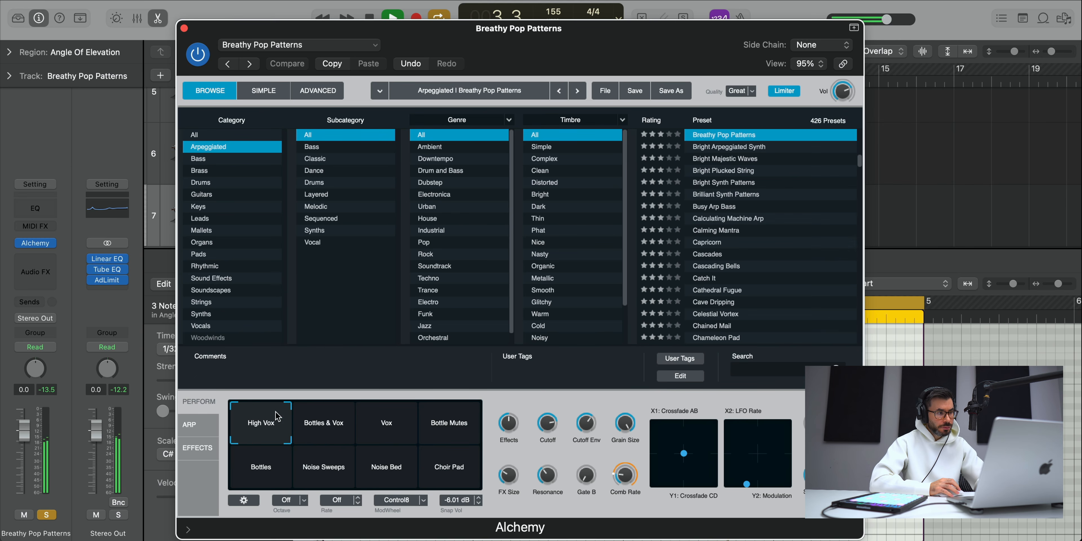
pyautogui.click(322, 425)
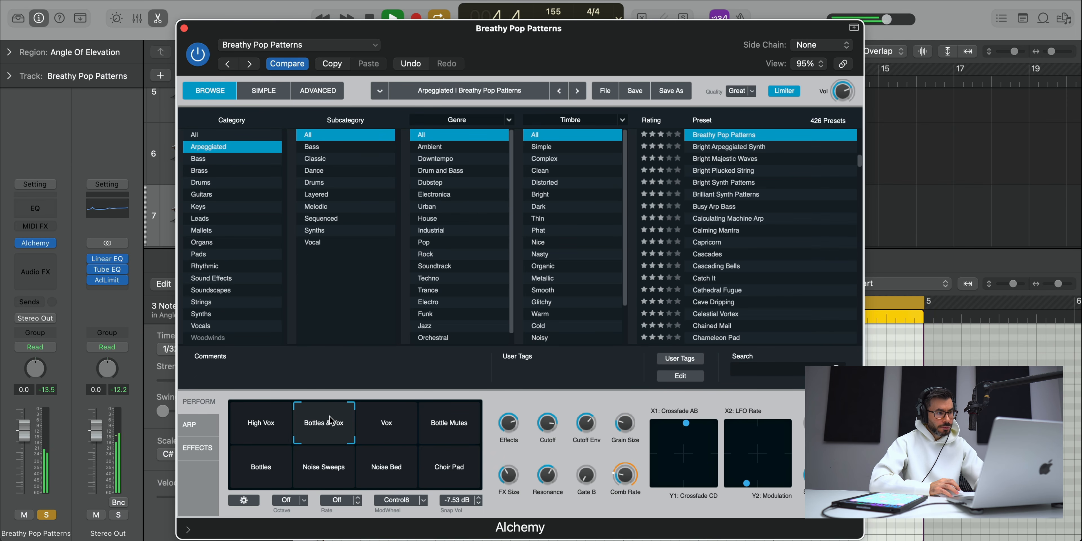
pyautogui.moveTo(329, 417)
pyautogui.mouseDown()
pyautogui.moveTo(274, 415)
pyautogui.moveTo(316, 411)
pyautogui.mouseUp()
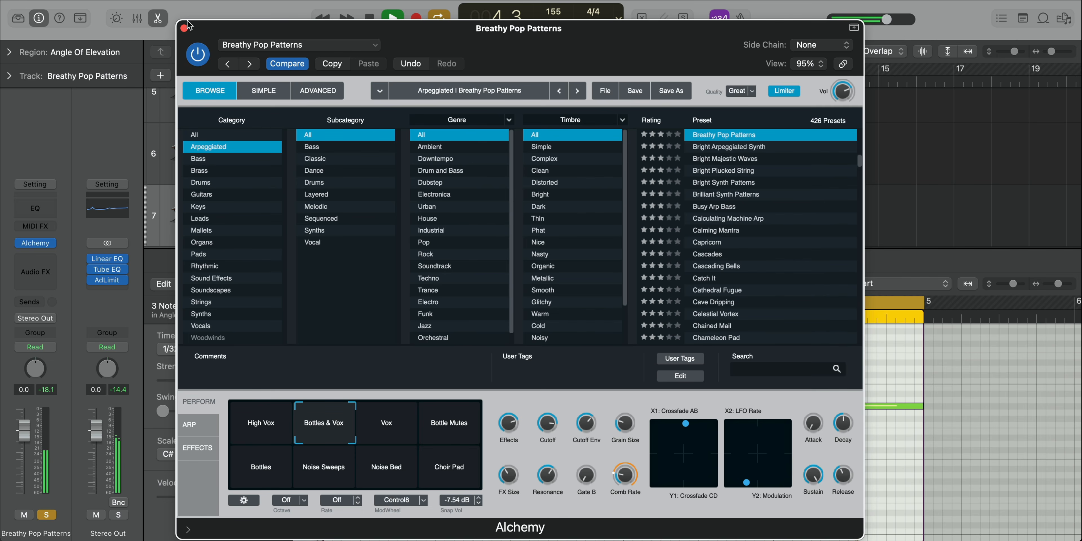
pyautogui.click(184, 28)
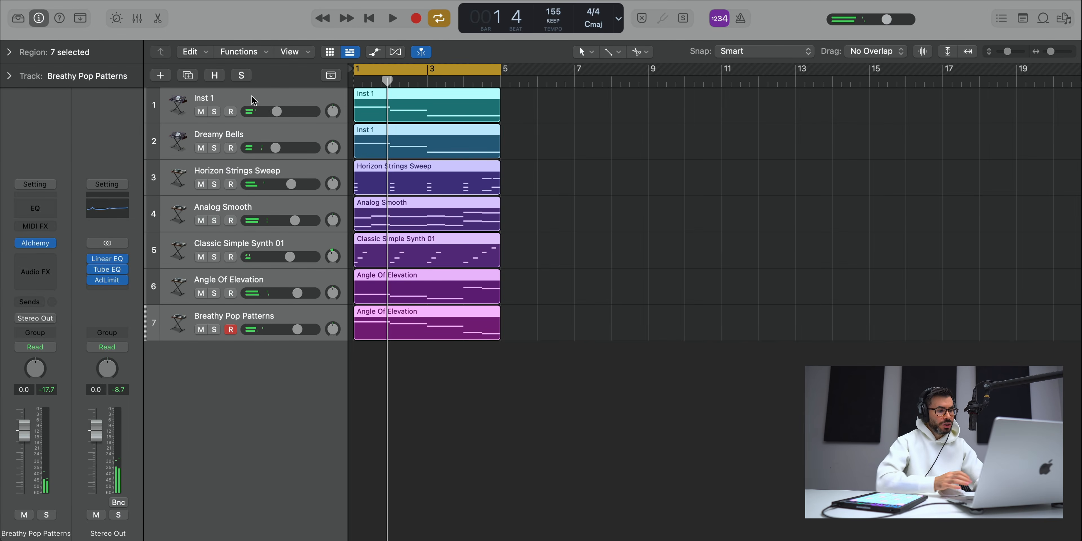
# Step: Group all seven instrument tracks into a summing stack and insert a stereo Step FX on it
pyautogui.press('super+shift+d')
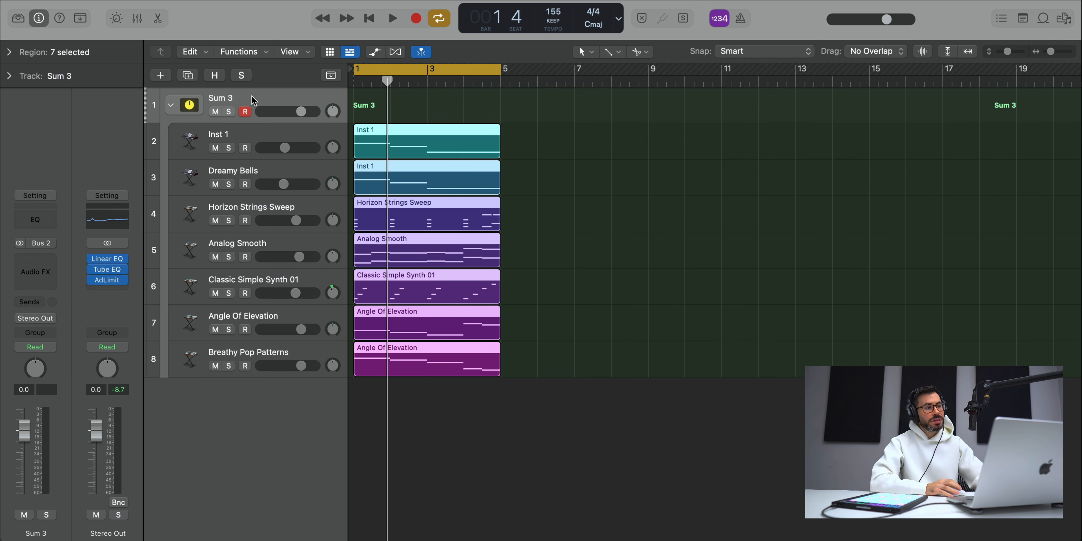
pyautogui.click(35, 273)
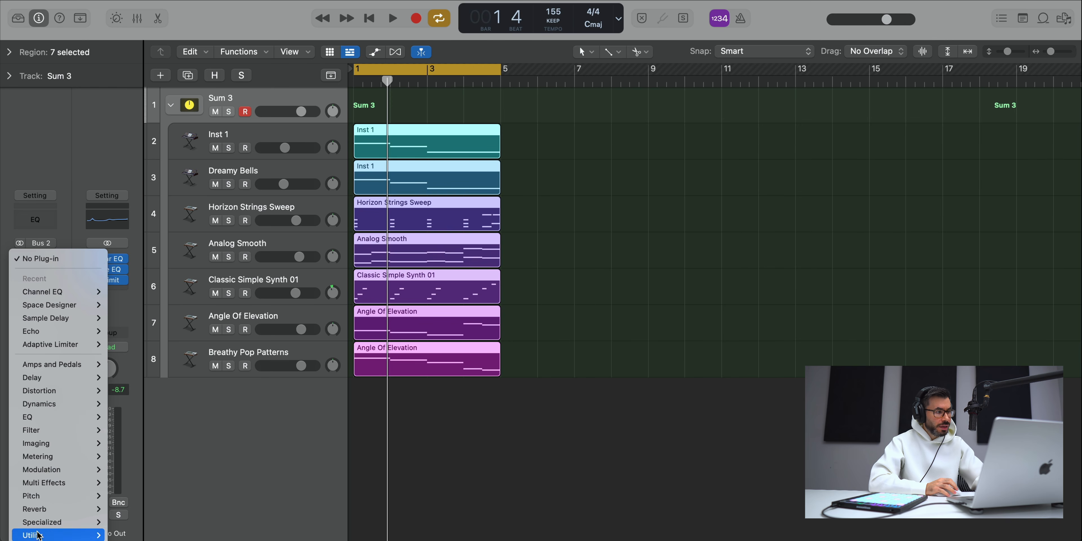
pyautogui.moveTo(63, 483)
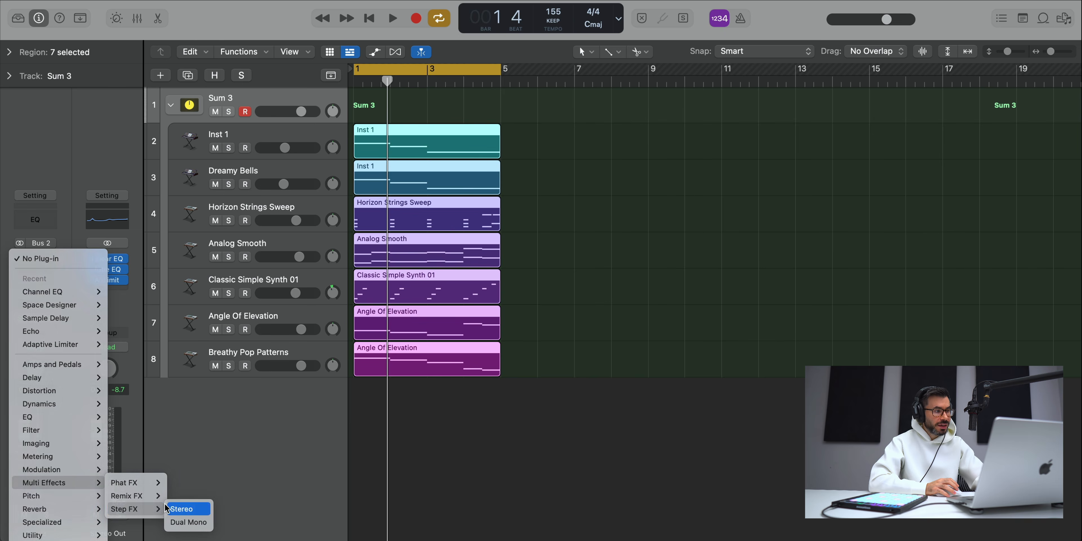
pyautogui.click(168, 509)
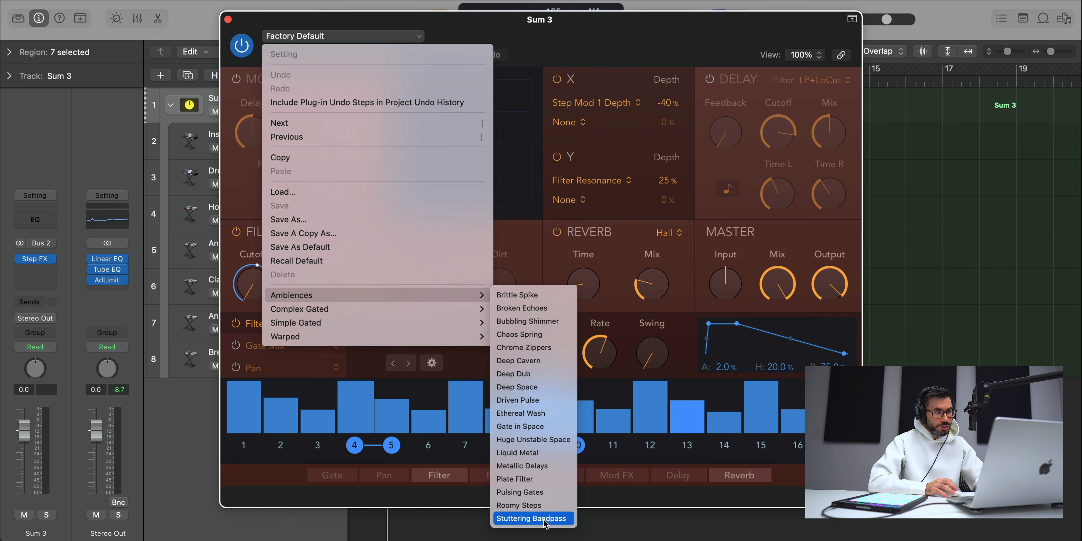
# Step: Load the Pulsing Gates preset from Step FX's Ambiences category and lower the master Mix during playback
pyautogui.click(528, 492)
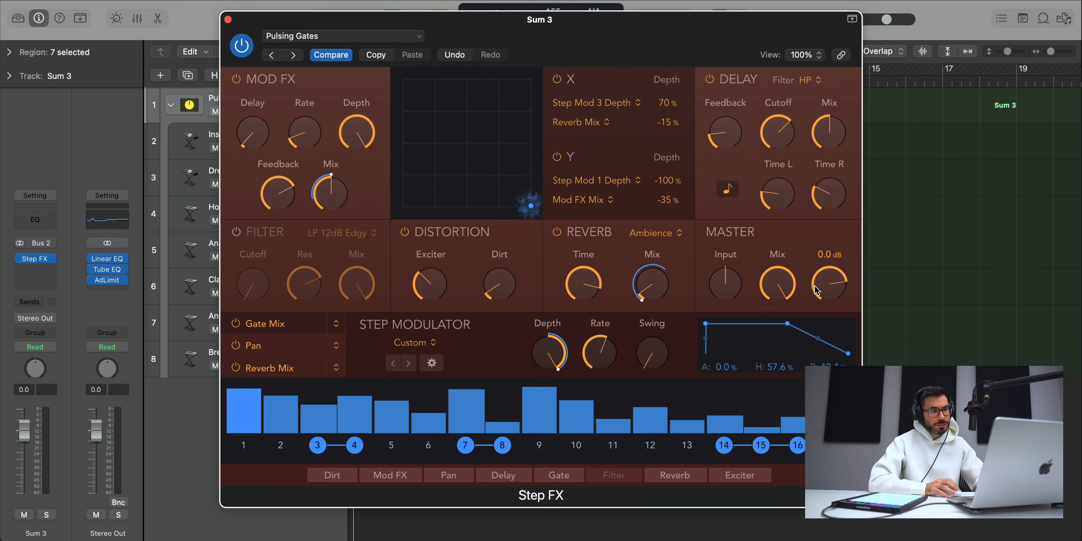
pyautogui.moveTo(634, 48); pyautogui.dragTo(627, 52)
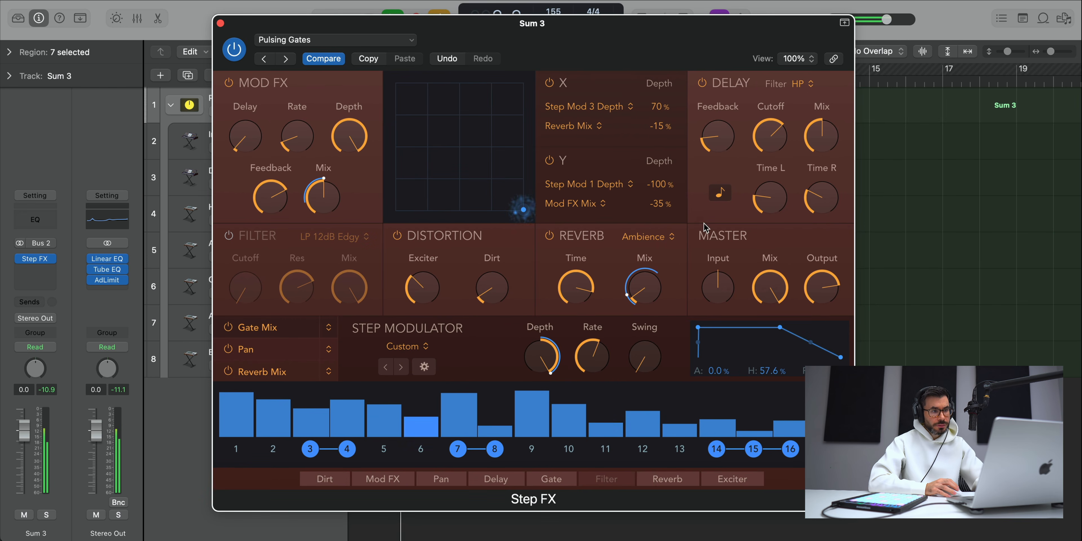
pyautogui.moveTo(769, 284); pyautogui.dragTo(772, 305)
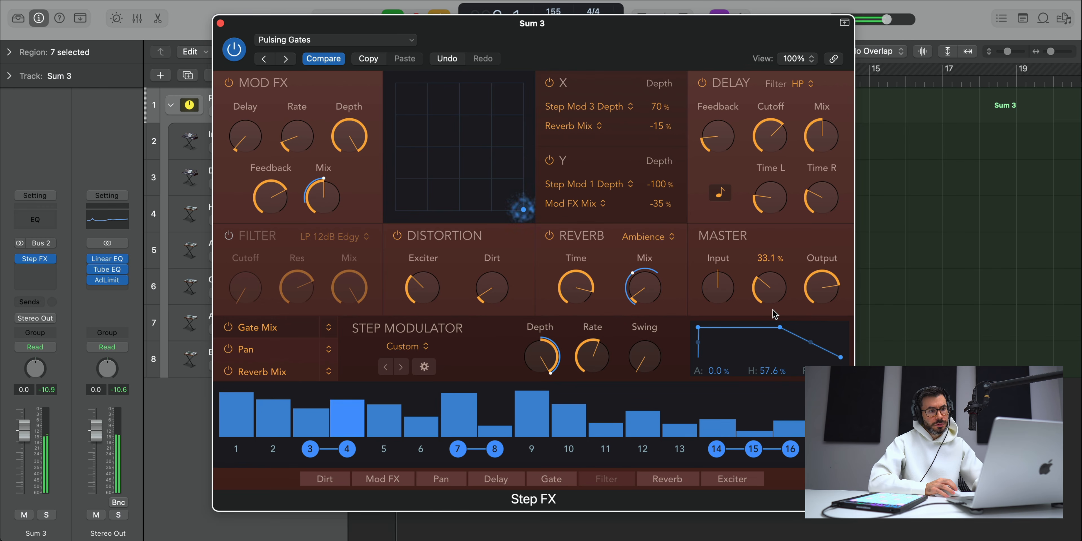
# Step: Compare the stack with Step FX bypassed and active, close the plug-in window and replay the loop
pyautogui.click(239, 55)
pyautogui.click(236, 47)
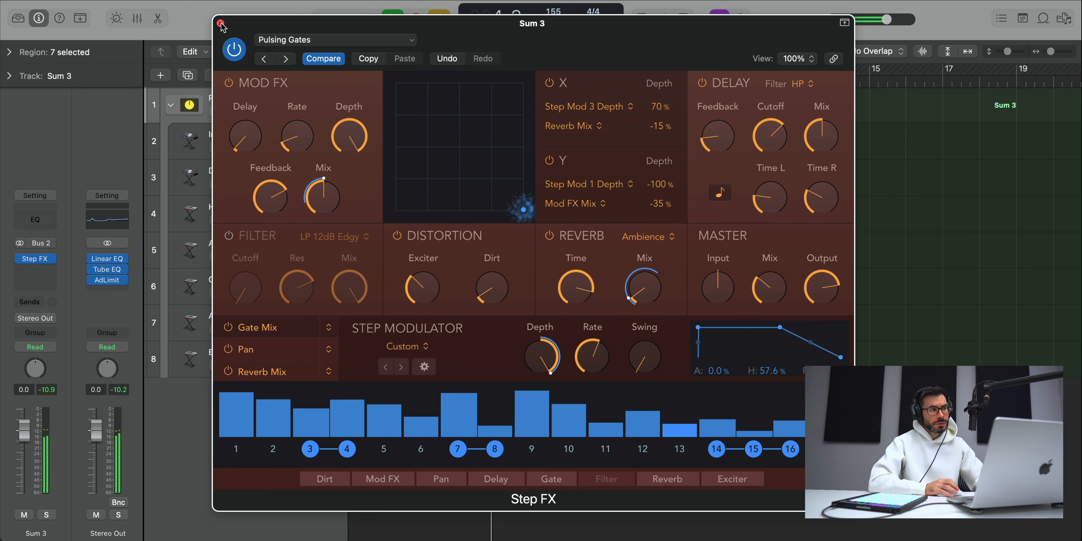
pyautogui.click(220, 23)
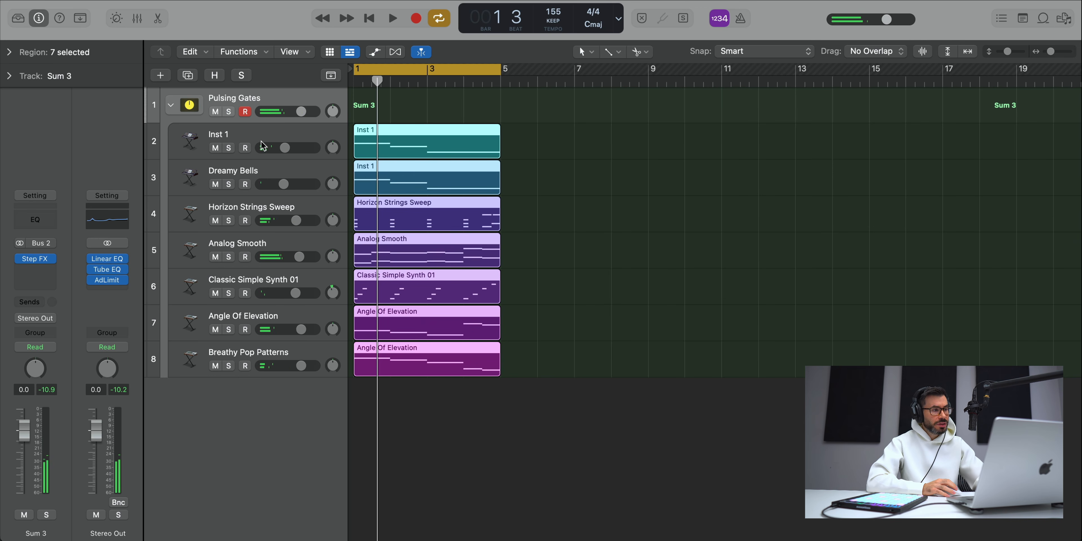
pyautogui.press('space')
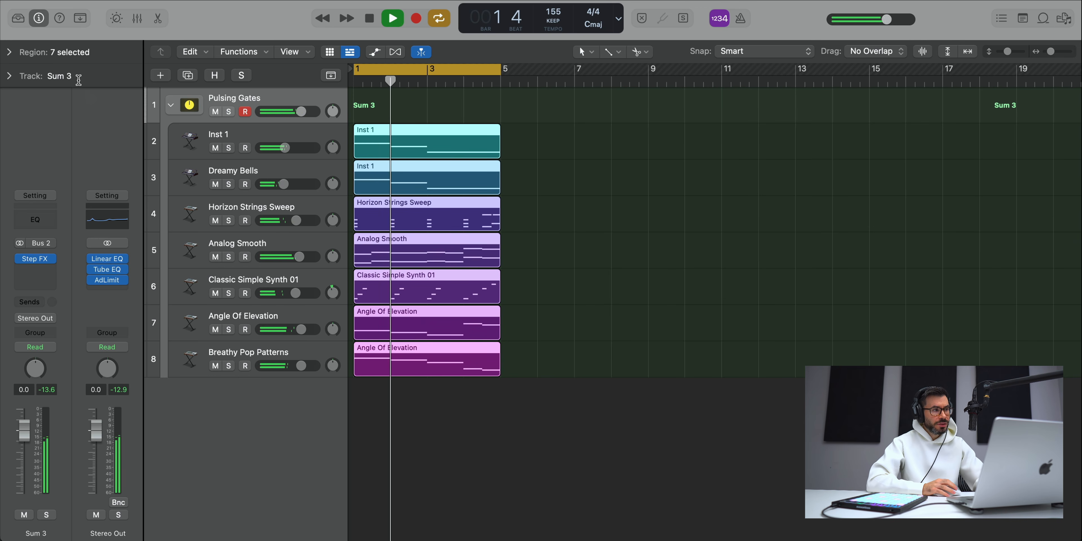
# Step: Add a new empty software instrument track below the stack and show the sound library for it
pyautogui.click(164, 77)
pyautogui.press('Return')
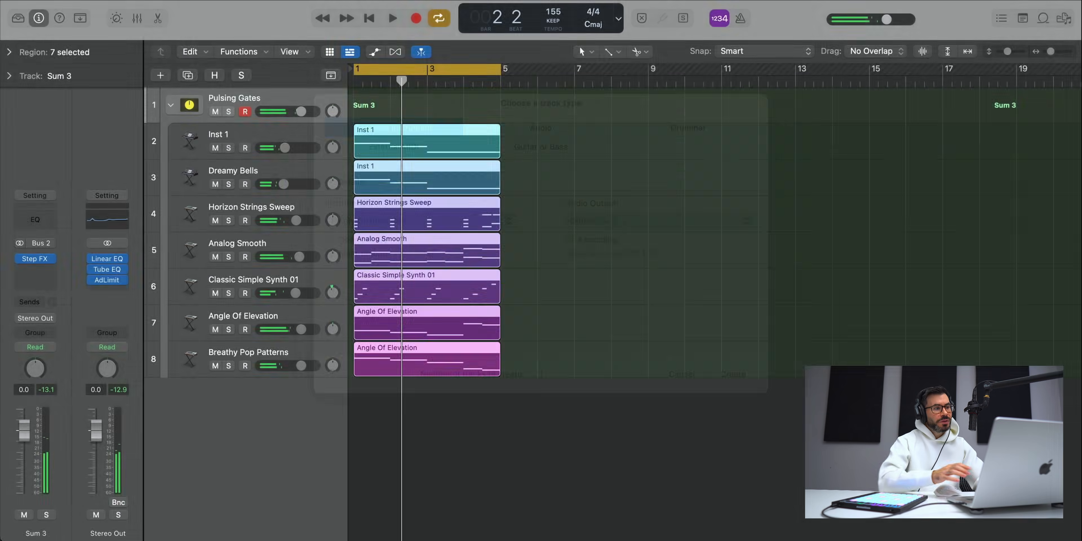
pyautogui.click(17, 17)
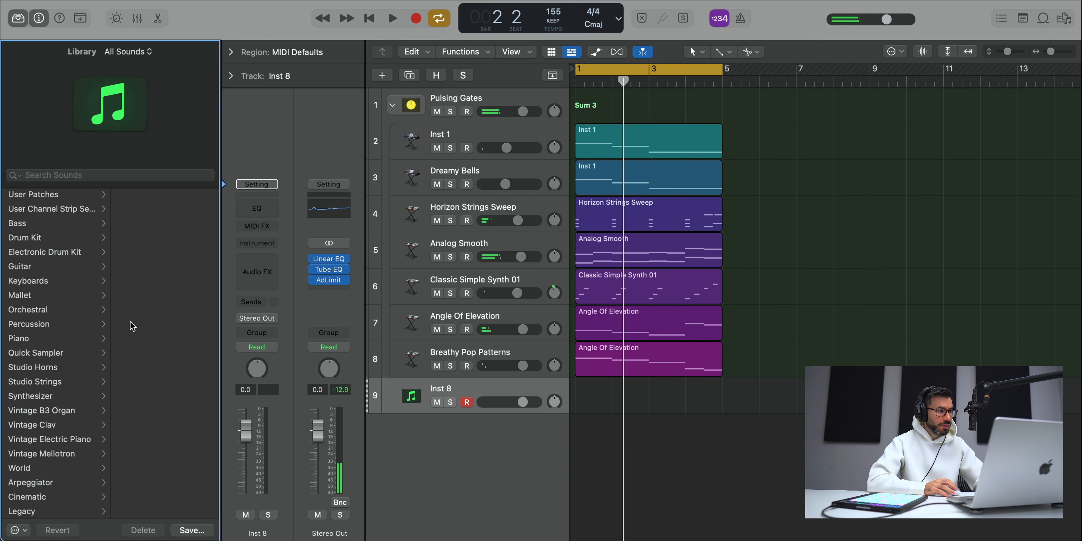
# Step: Load pushin P Drum Kit from the Drum Kits user patches, expand its track stack and hide the library
pyautogui.click(146, 201)
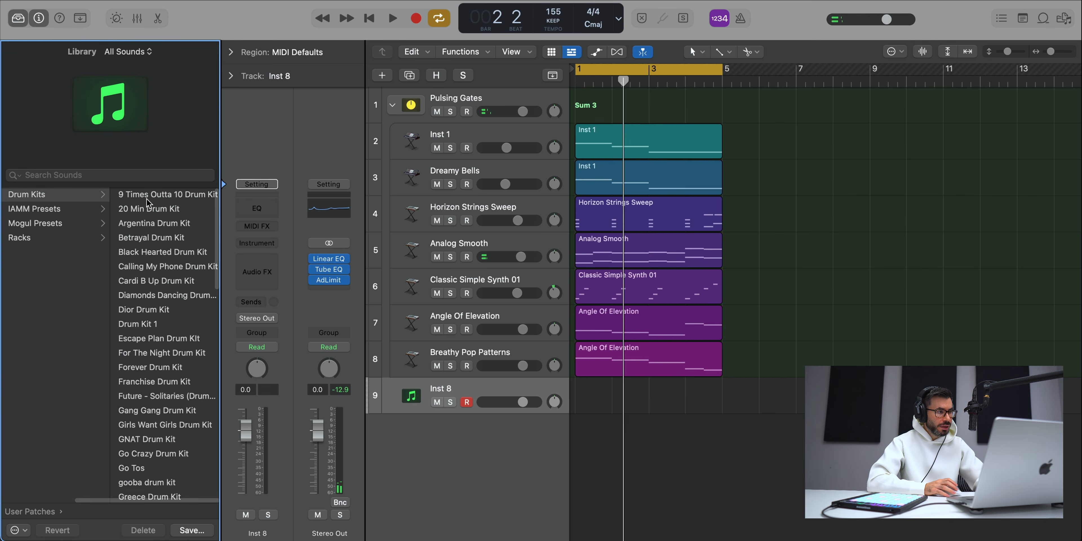
pyautogui.scroll(-5, 163, 292)
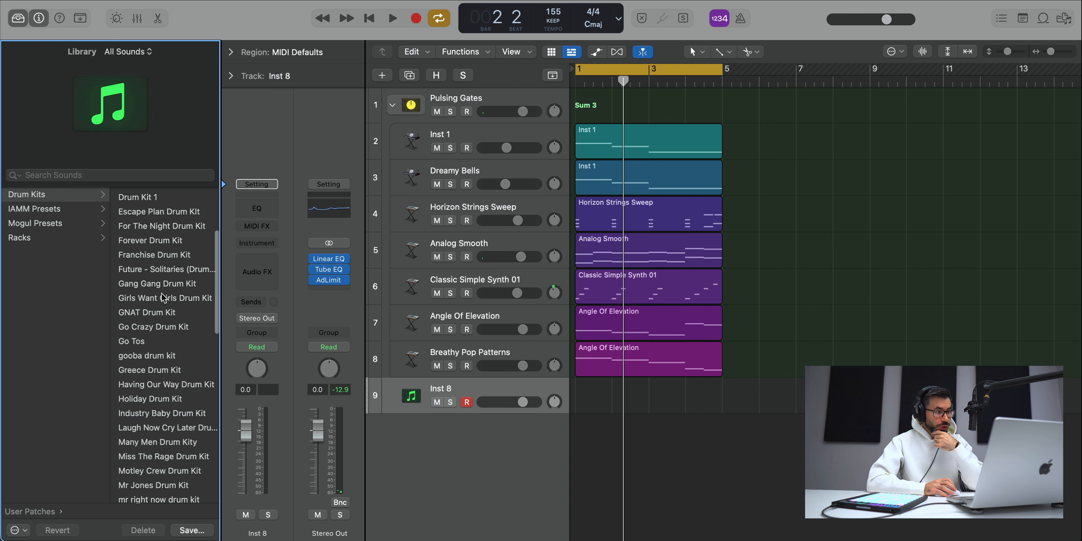
pyautogui.scroll(-10, 163, 297)
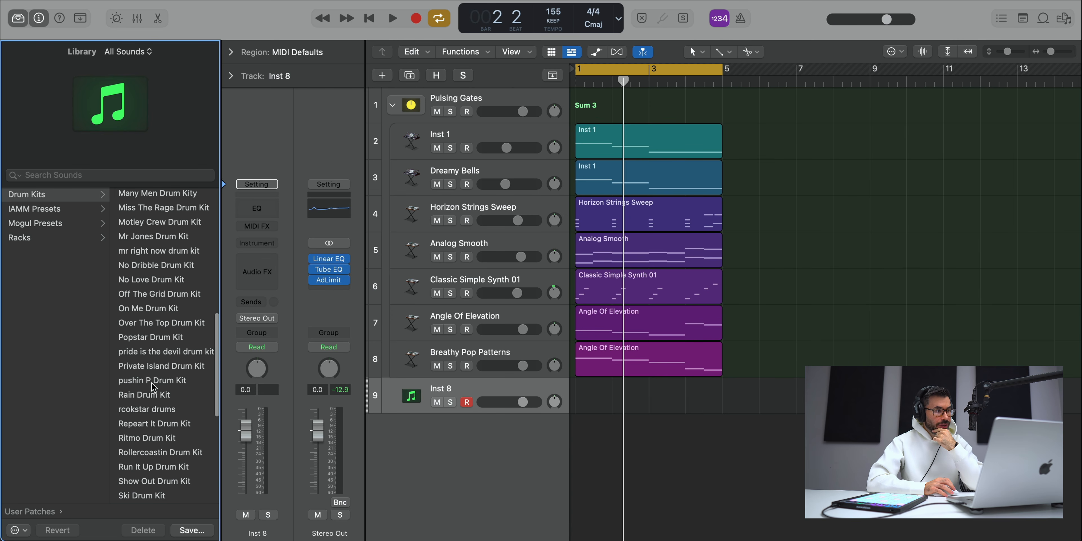
pyautogui.click(152, 380)
pyautogui.click(393, 396)
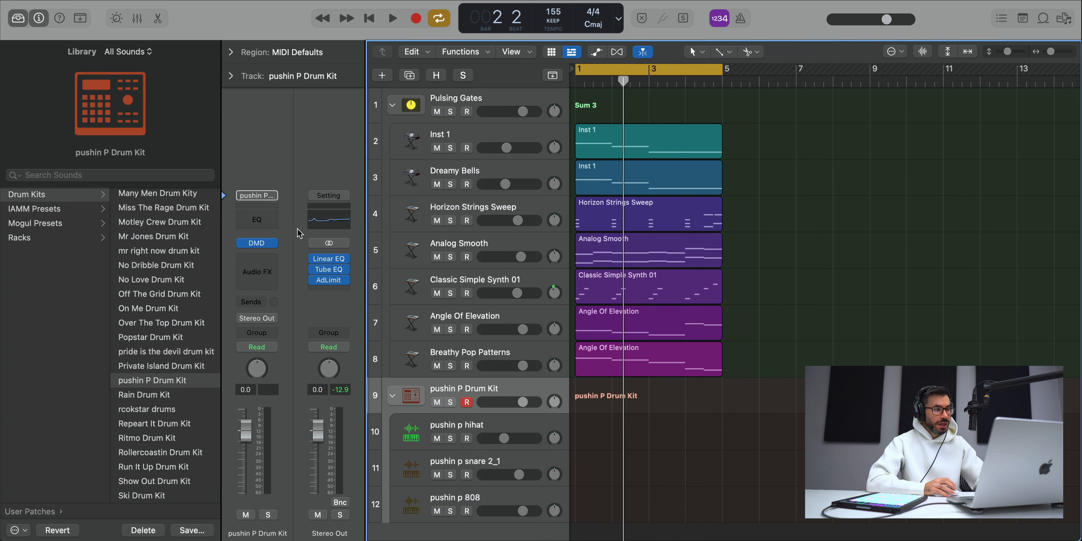
pyautogui.click(27, 16)
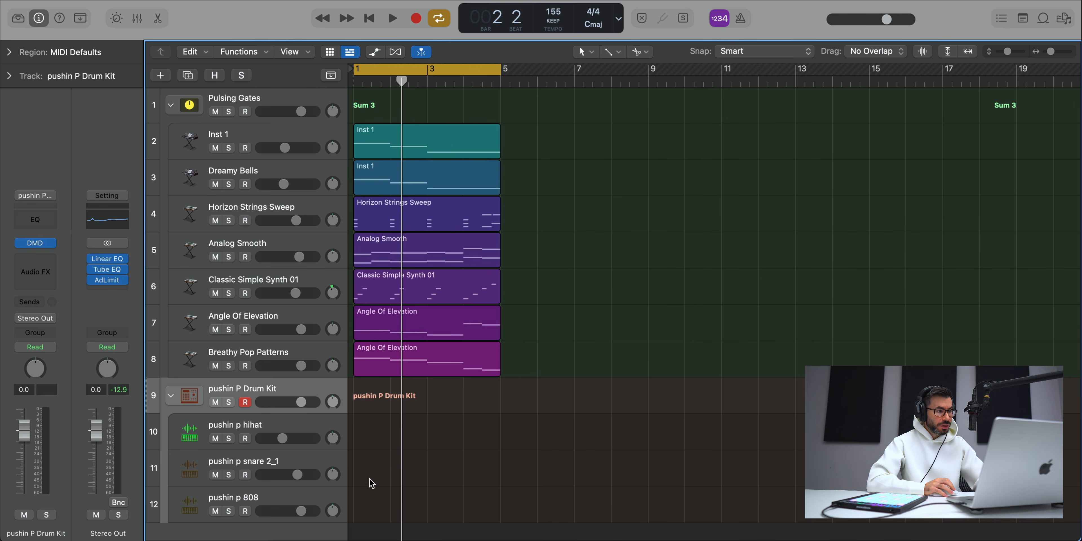
# Step: Create a pattern region on the pushin p snare 2_1 track, activate step 9 during playback and close the editor
pyautogui.rightClick(370, 461)
pyautogui.click(387, 483)
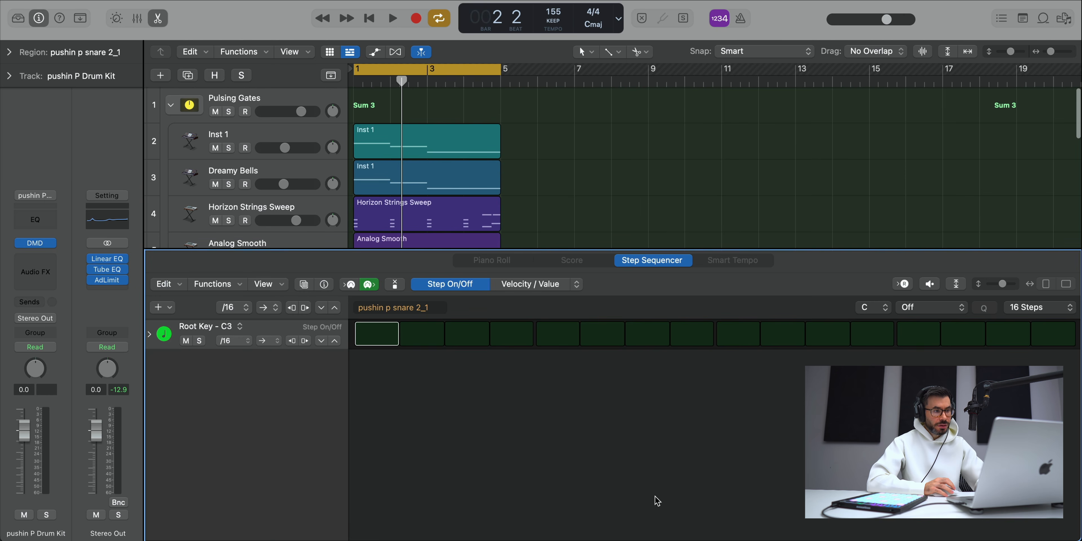
pyautogui.press('space')
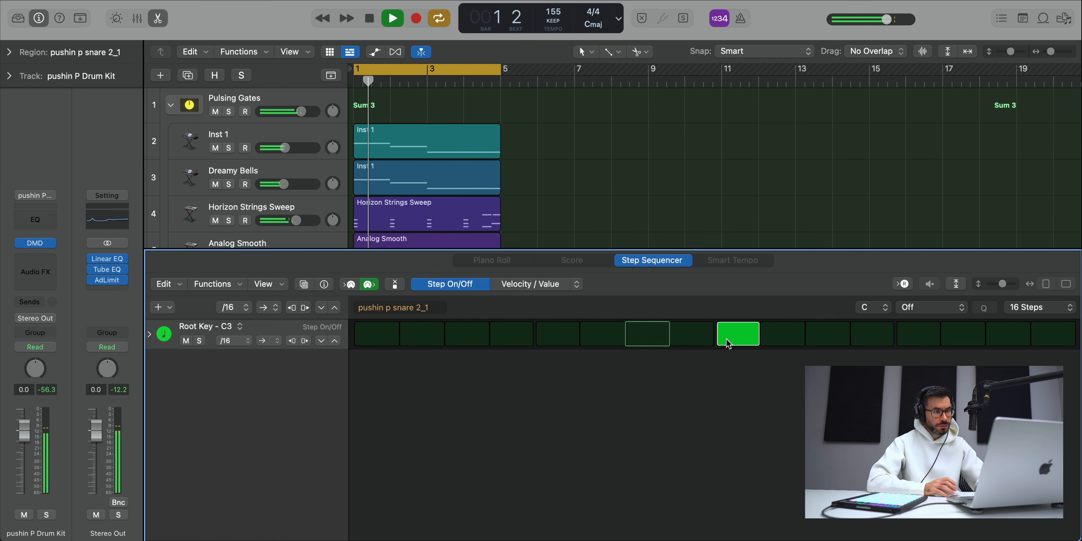
pyautogui.press('e')
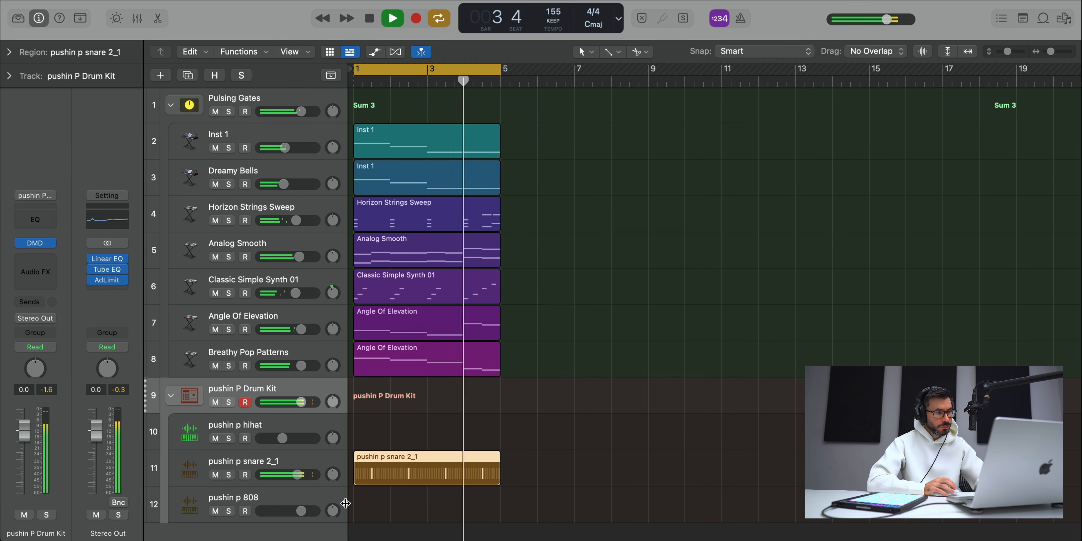
# Step: Create a pattern region on the pushin p hihat track with all 16 steps active and a /8 step rate
pyautogui.rightClick(363, 423)
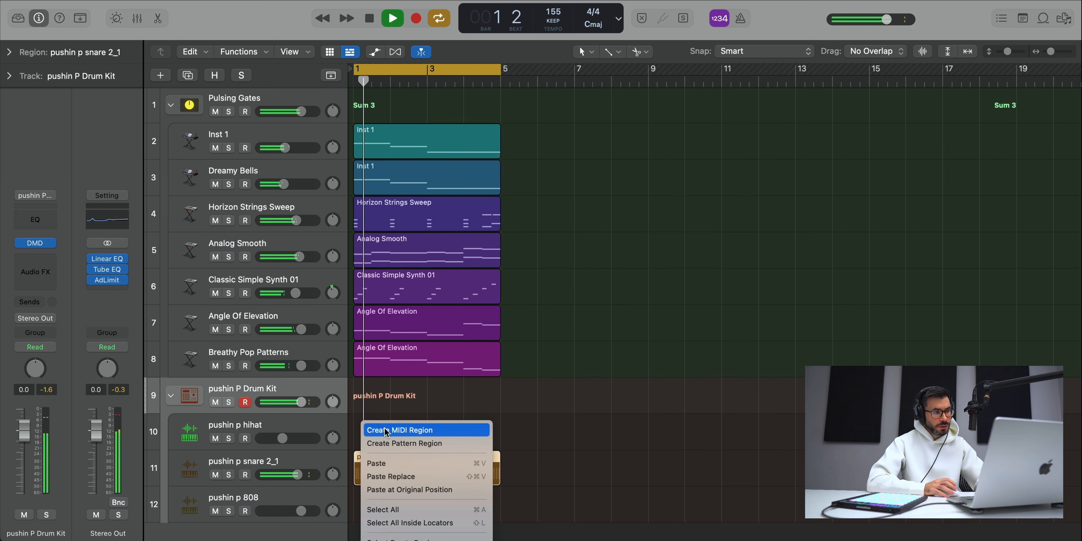
pyautogui.click(387, 443)
pyautogui.press('space')
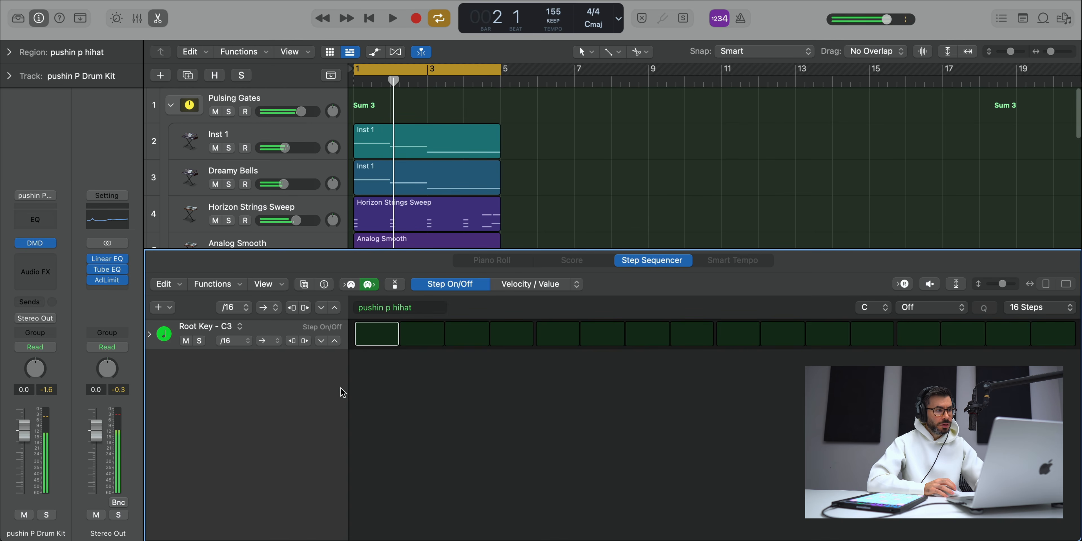
pyautogui.click(332, 341)
pyautogui.press('space')
pyautogui.click(235, 342)
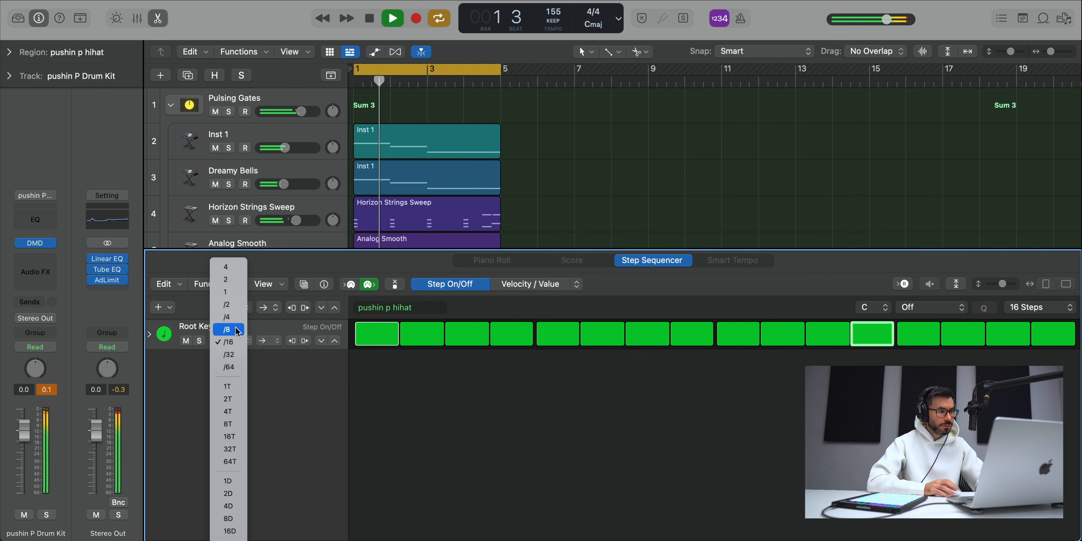
pyautogui.click(229, 323)
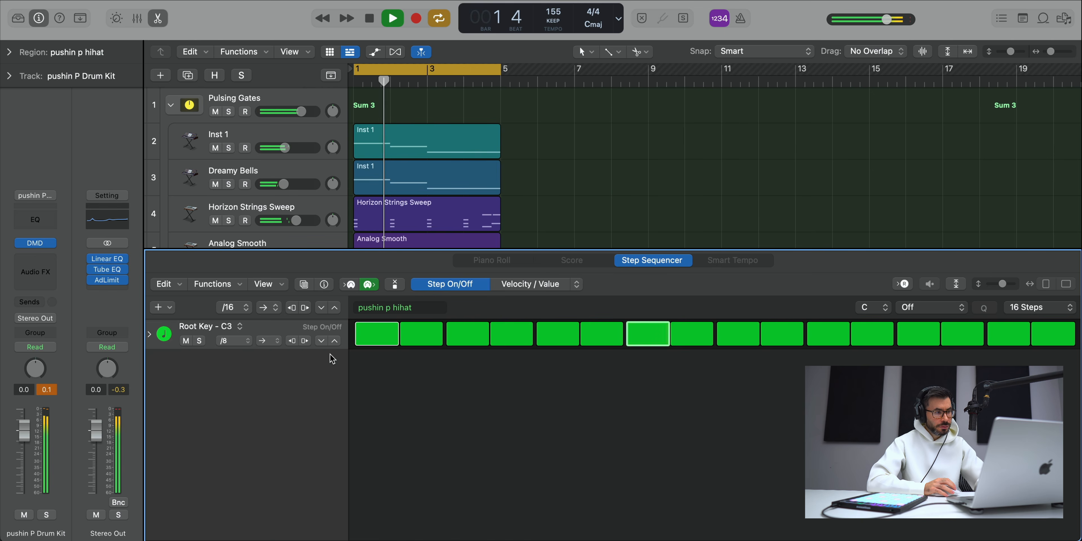
pyautogui.press('e')
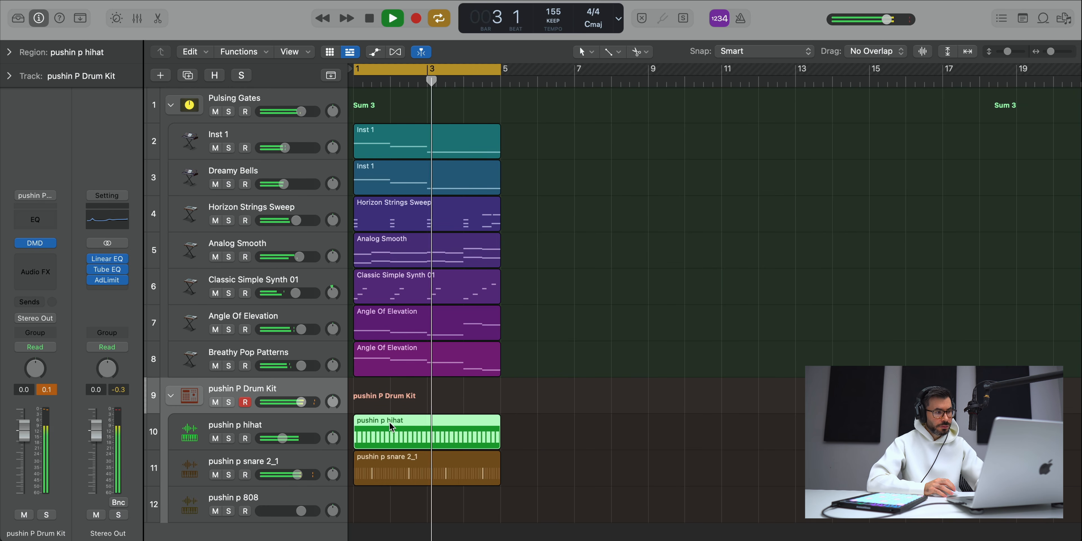
# Step: Convert the pushin p hihat pattern to a MIDI region, show it in the Piano Roll and play it
pyautogui.press('space')
pyautogui.rightClick(400, 427)
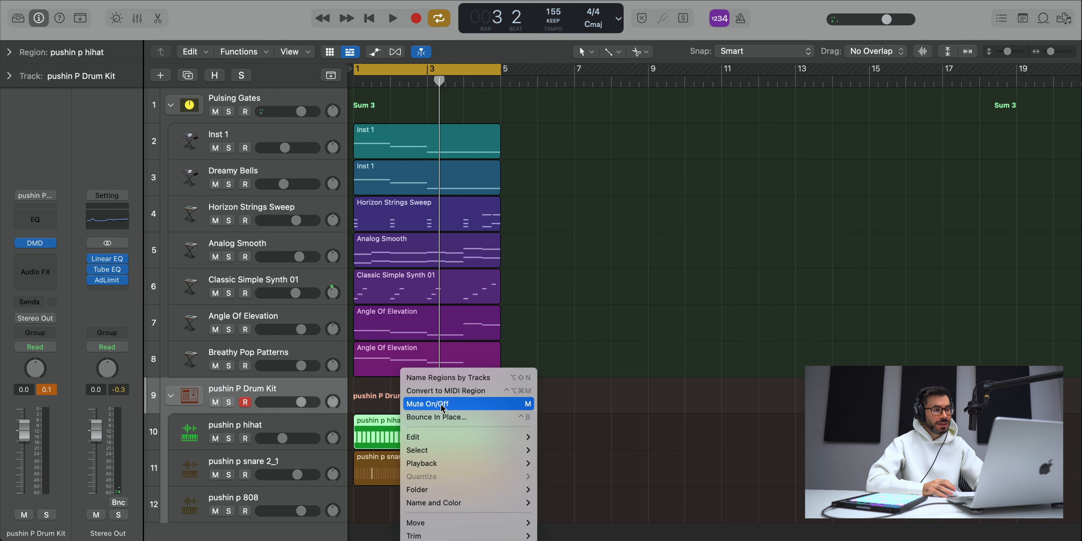
pyautogui.click(450, 392)
pyautogui.doubleClick(405, 434)
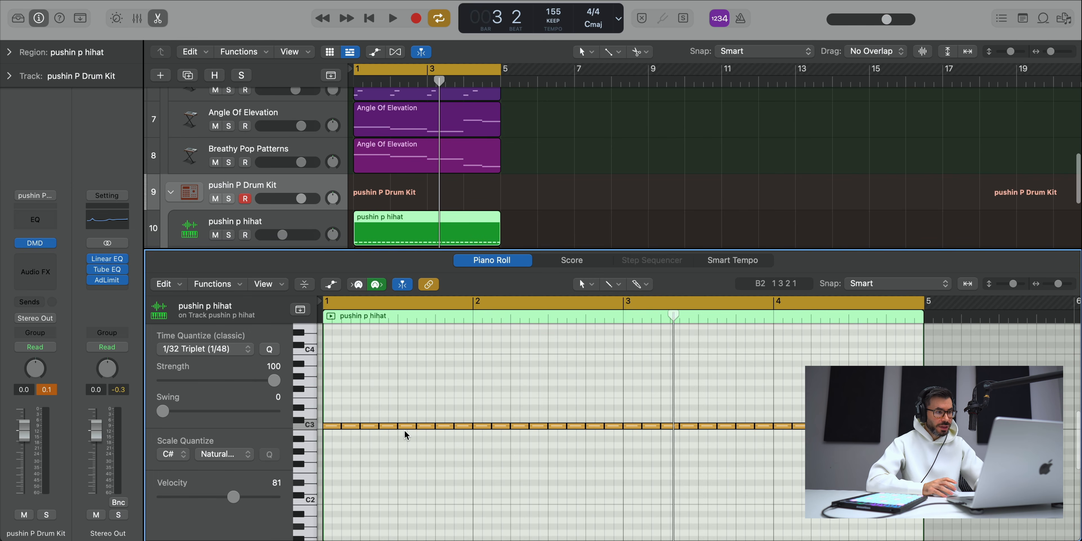
pyautogui.press('space')
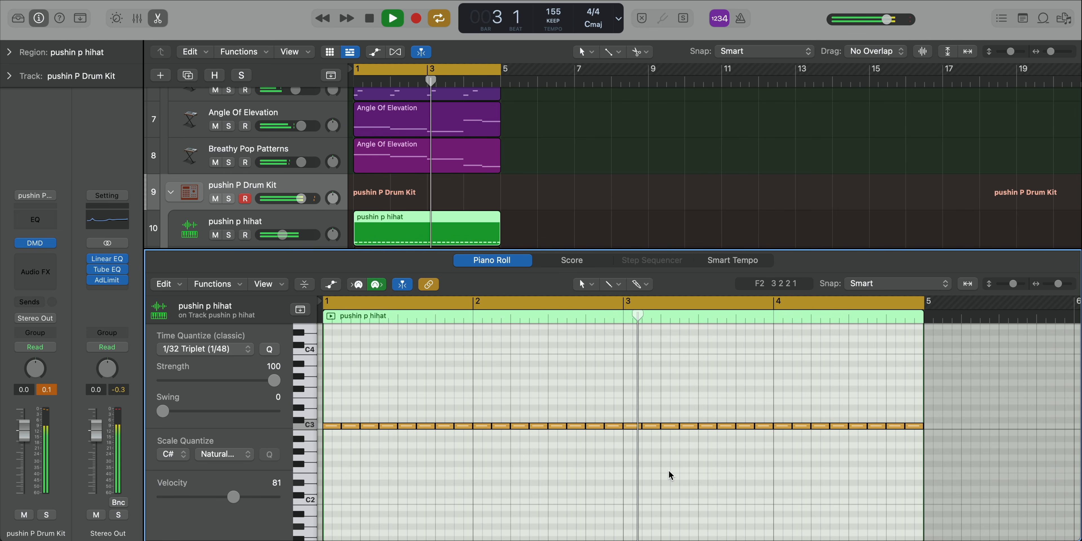
# Step: Add a short extra hi-hat note on C3 in the last beat of bar 3 and play the loop
pyautogui.press('space')
pyautogui.moveTo(753, 427)
pyautogui.mouseDown()
pyautogui.moveTo(742, 425)
pyautogui.moveTo(750, 426)
pyautogui.mouseUp()
pyautogui.press('space')
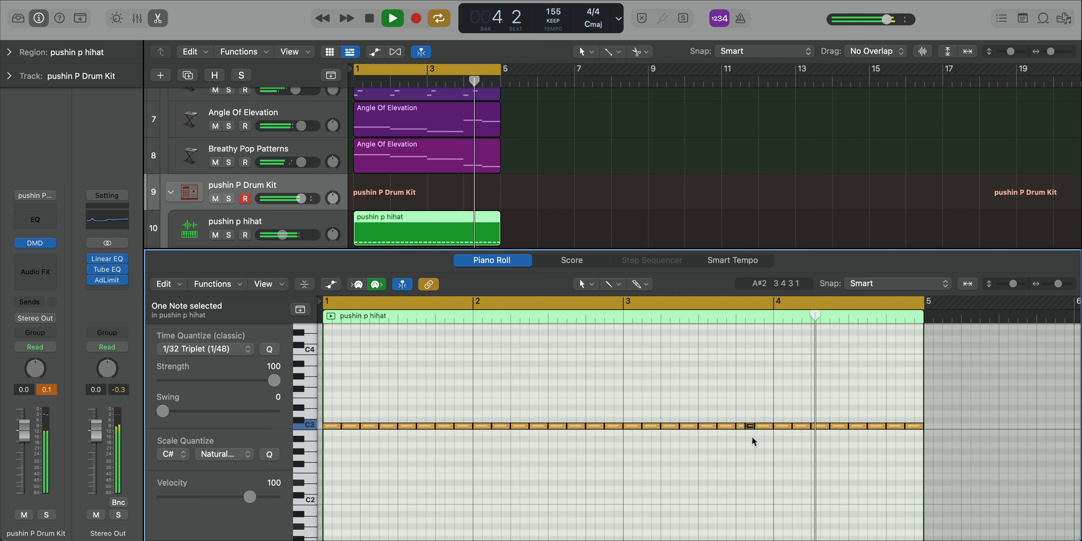
pyautogui.press('space')
pyautogui.press('space')
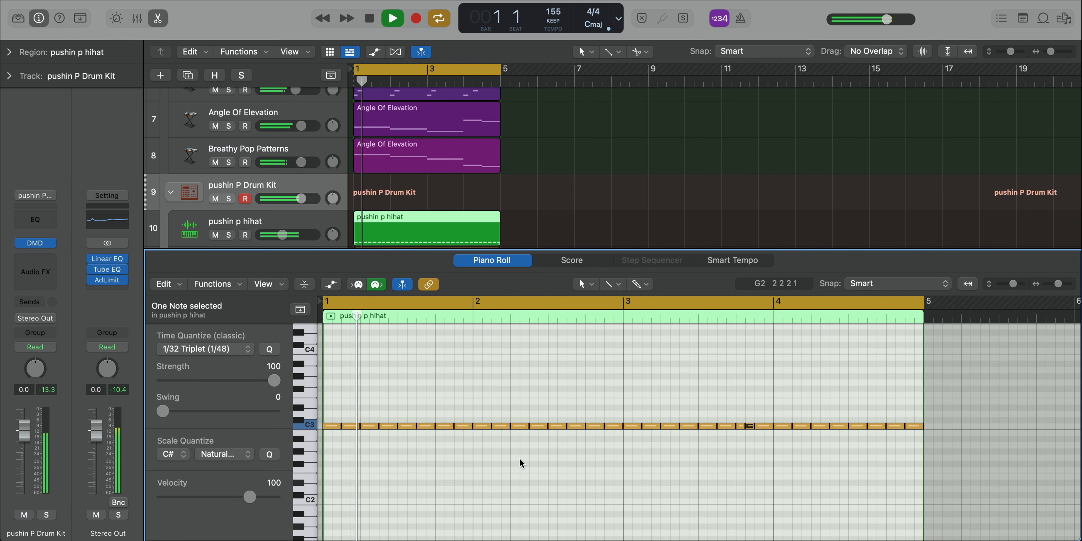
pyautogui.press('space')
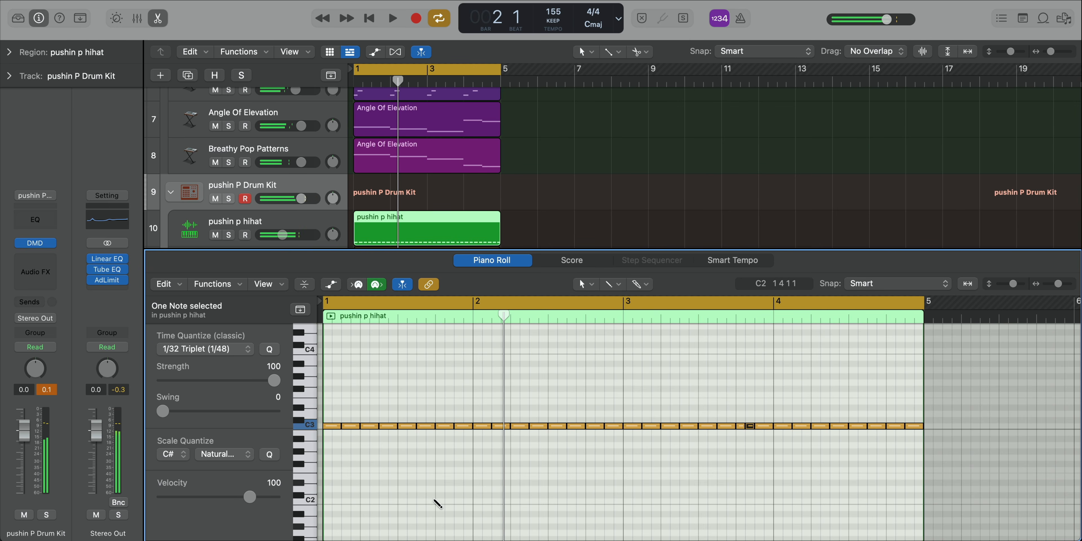
# Step: Add C#2 notes to the hi-hat region at 1 4 1, 2 4 1, 2 4 3, 3 4 1, 4 4 1 and 4 4 3
pyautogui.keyDown('super'); pyautogui.click(440, 496); pyautogui.keyUp('super')
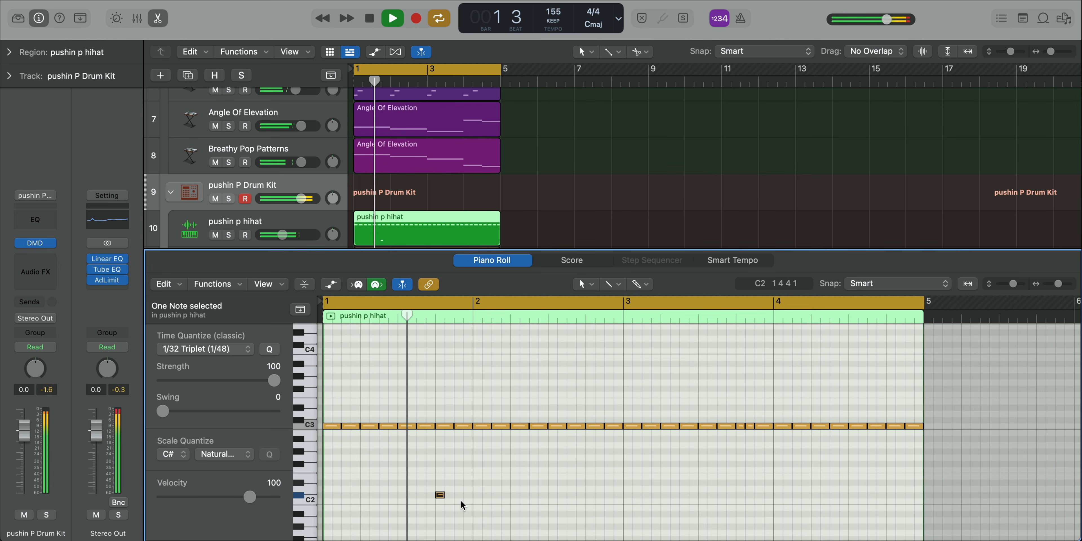
pyautogui.click(590, 496)
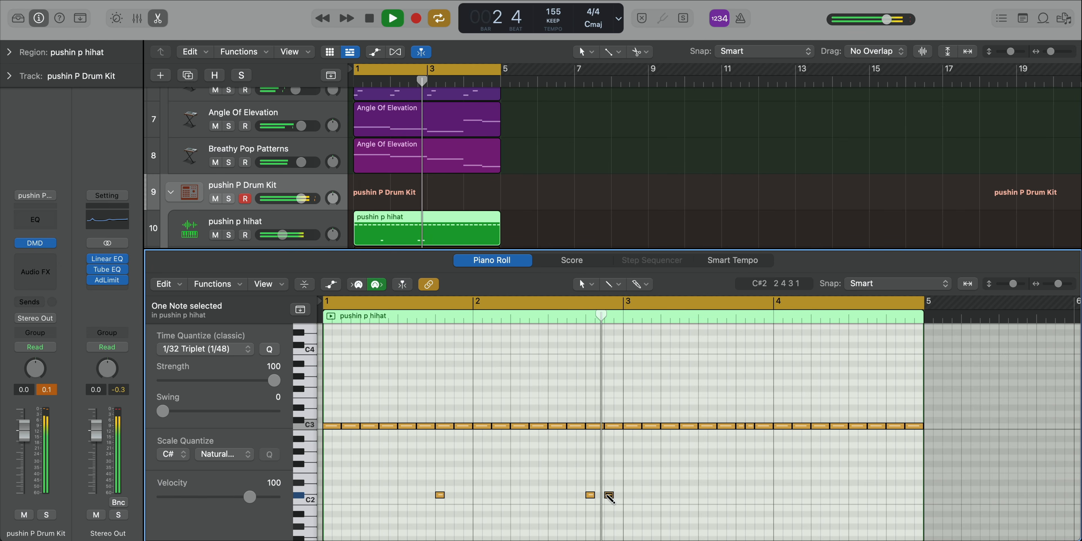
pyautogui.click(610, 496)
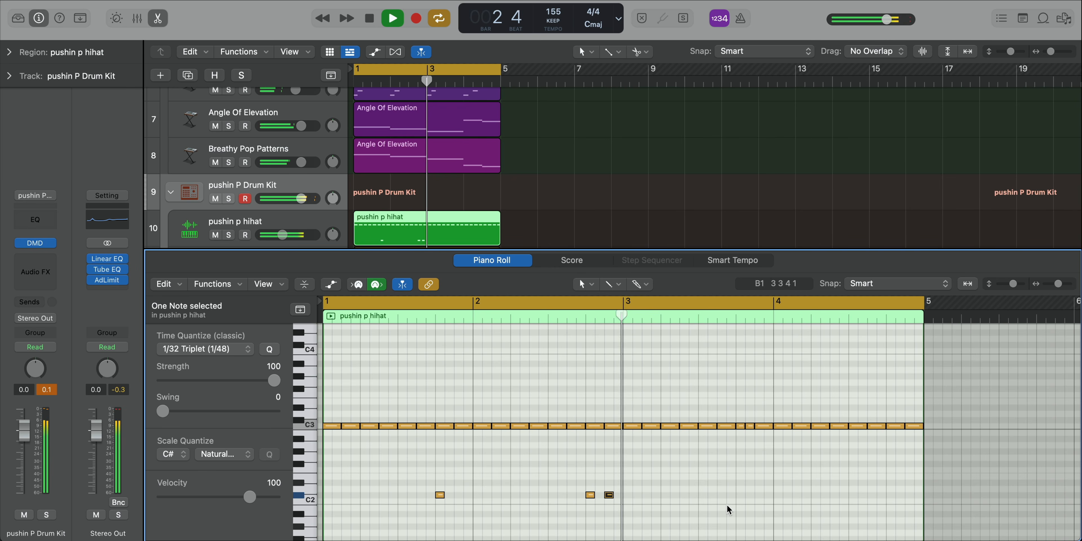
pyautogui.click(741, 496)
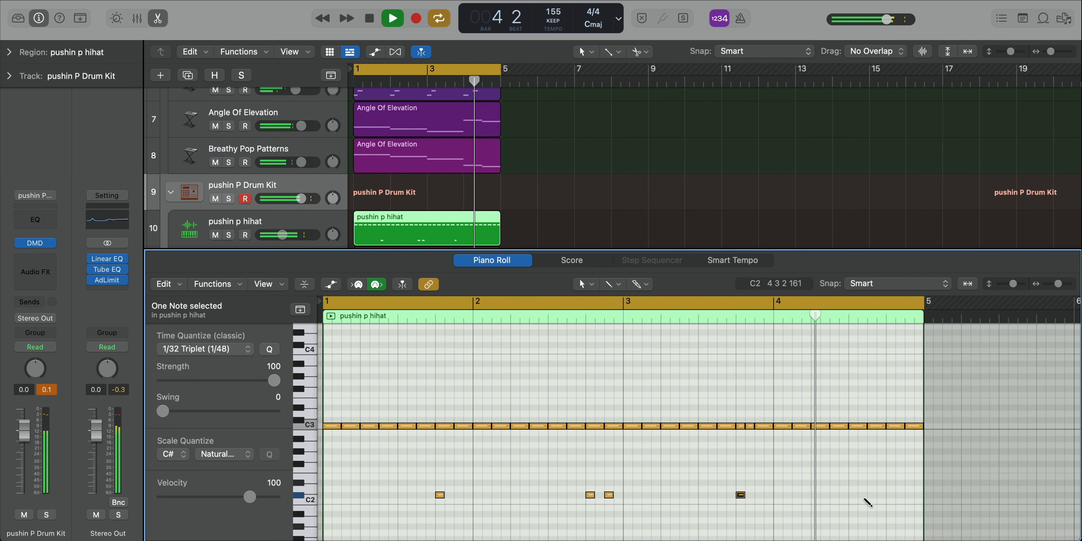
pyautogui.click(890, 496)
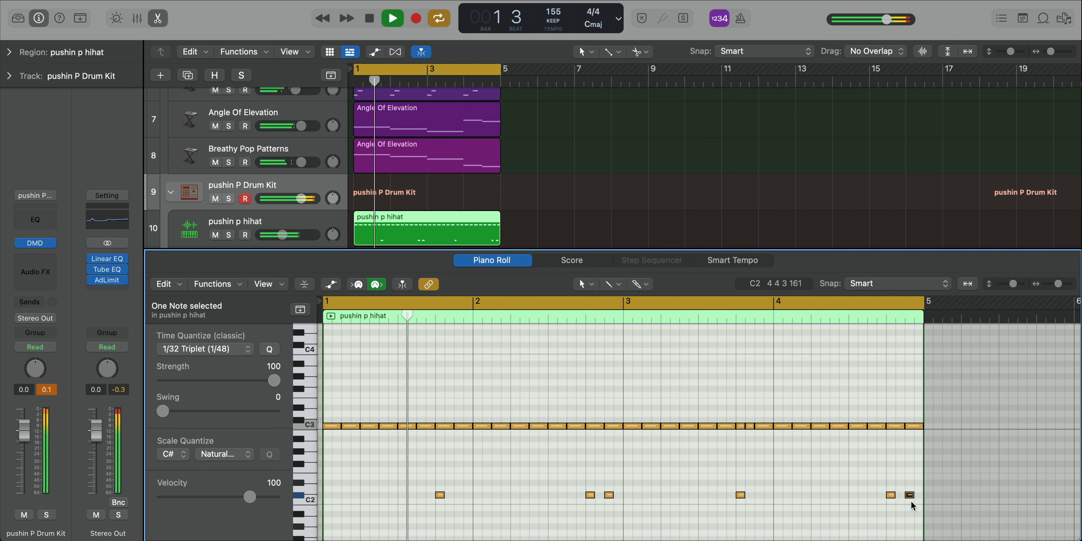
pyautogui.click(910, 495)
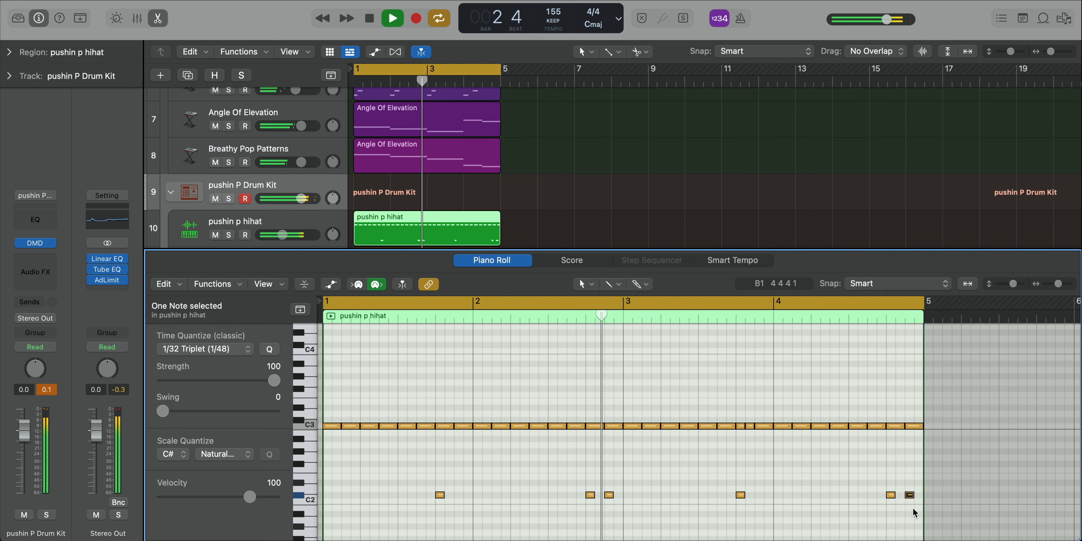
# Step: Create a four-bar MIDI region on the pushin p 808 track and place a C#2 note at its start in the Piano Roll
pyautogui.press('p')
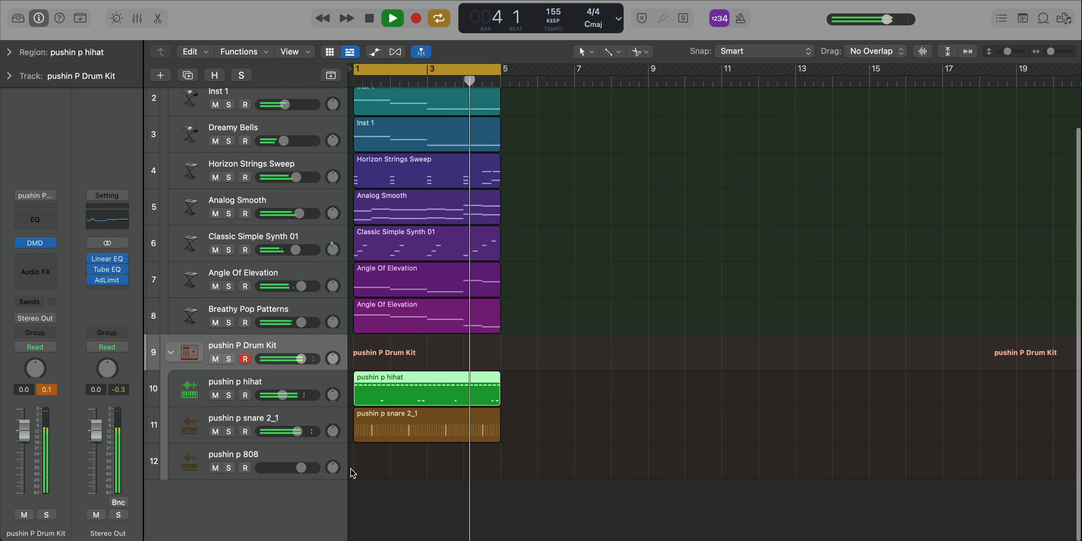
pyautogui.rightClick(371, 468)
pyautogui.click(380, 472)
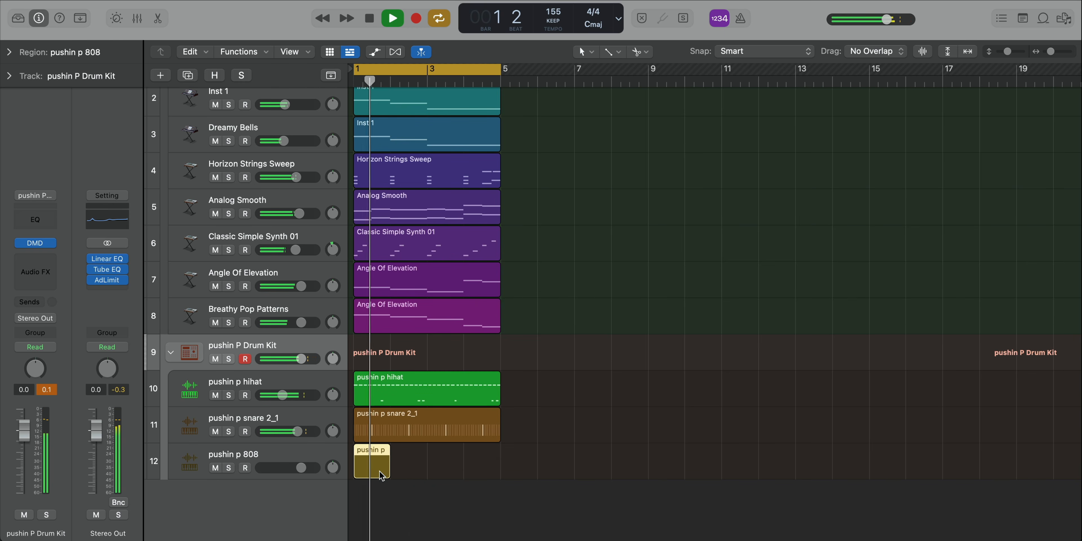
pyautogui.moveTo(385, 473); pyautogui.dragTo(476, 472)
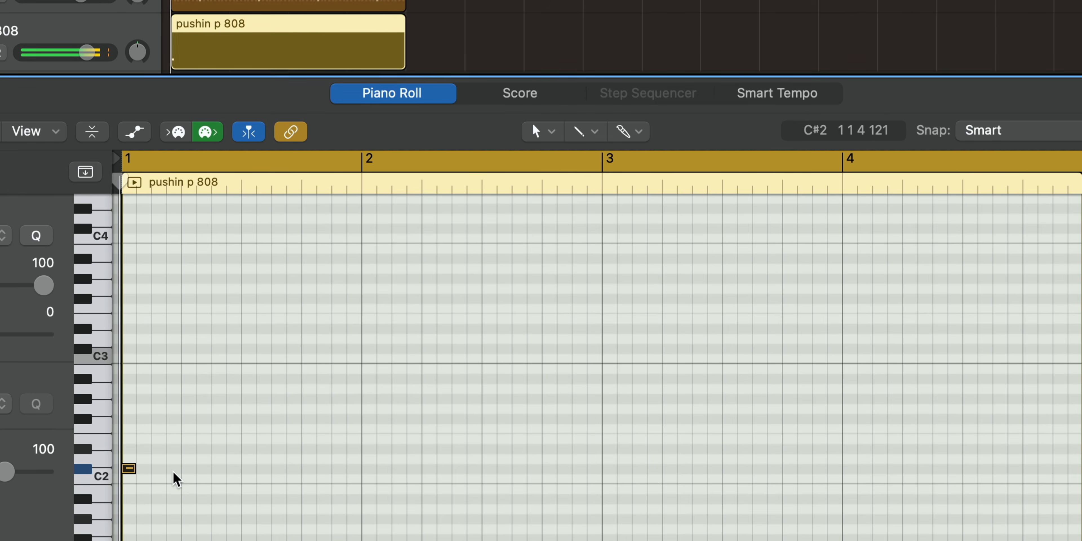
# Step: Add 808 notes on C#2 at 1 4 1 and on A2 at 3 1 1, 3 4 1, 3 4 3, 4 2 1 and 4 4 1
pyautogui.click(309, 468)
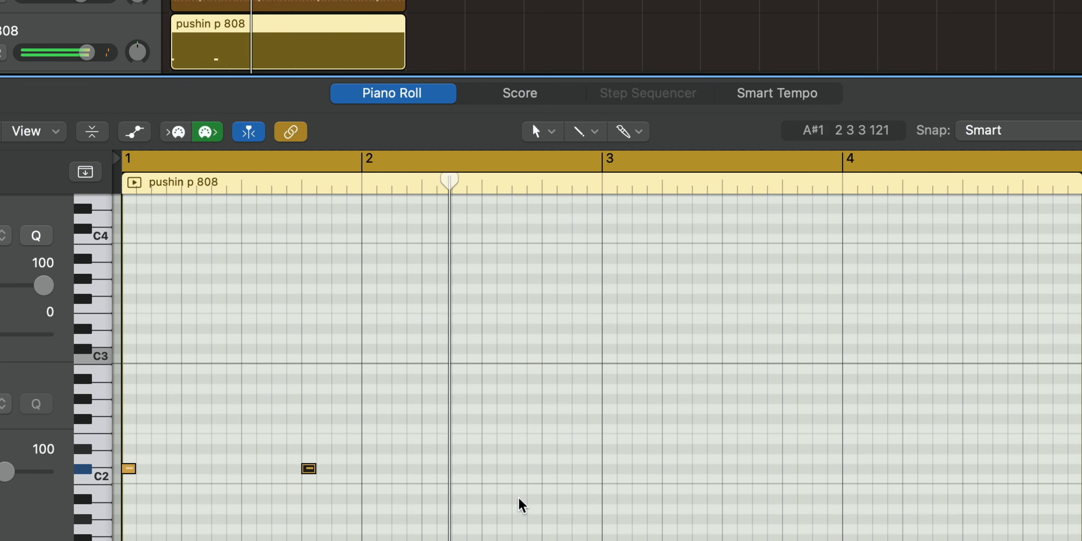
pyautogui.keyDown('super'); pyautogui.click(622, 389); pyautogui.keyUp('super')
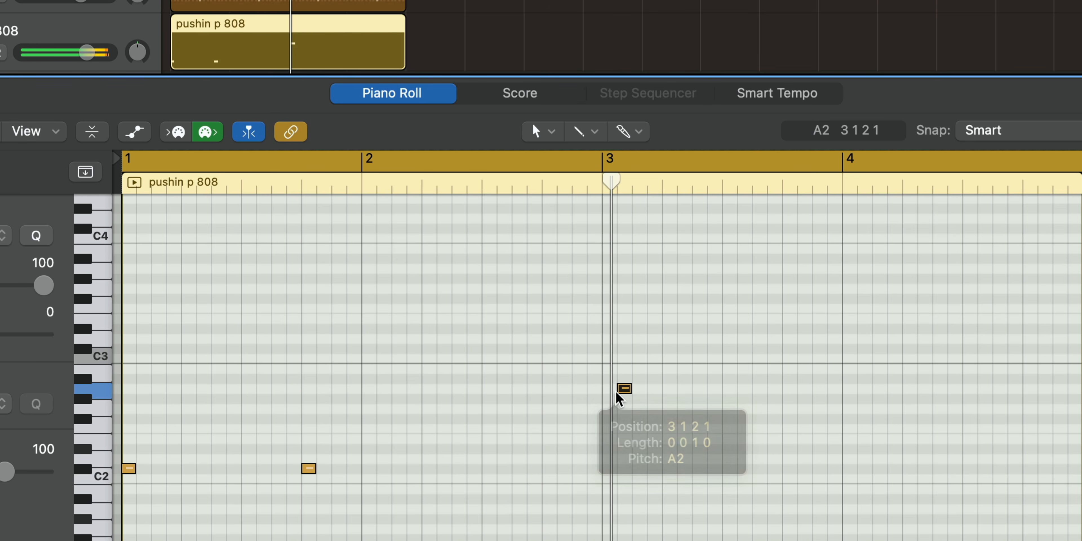
pyautogui.moveTo(624, 391); pyautogui.dragTo(618, 395)
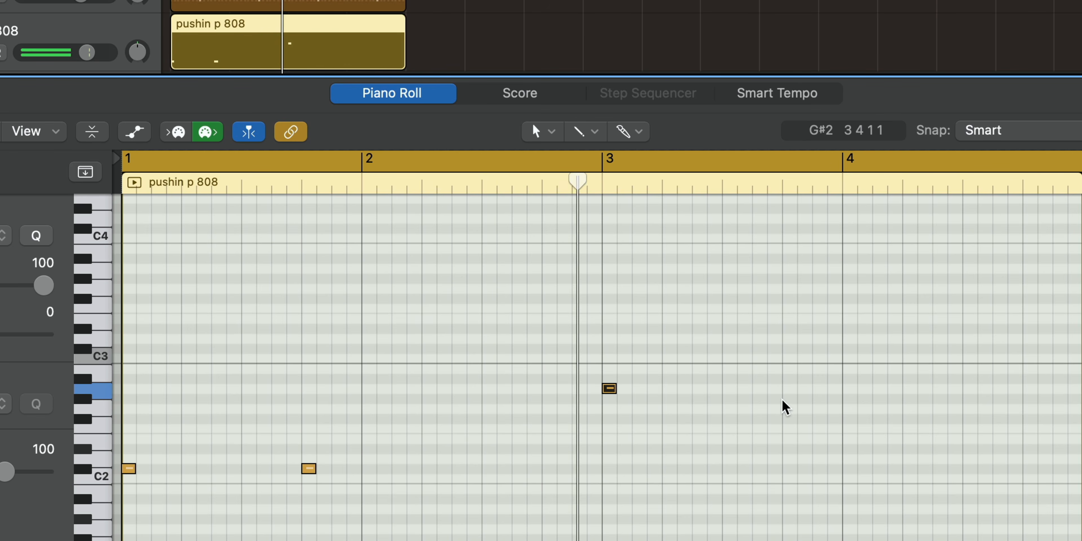
pyautogui.keyDown('super'); pyautogui.click(789, 389); pyautogui.keyUp('super')
pyautogui.keyDown('super'); pyautogui.click(819, 389); pyautogui.keyUp('super')
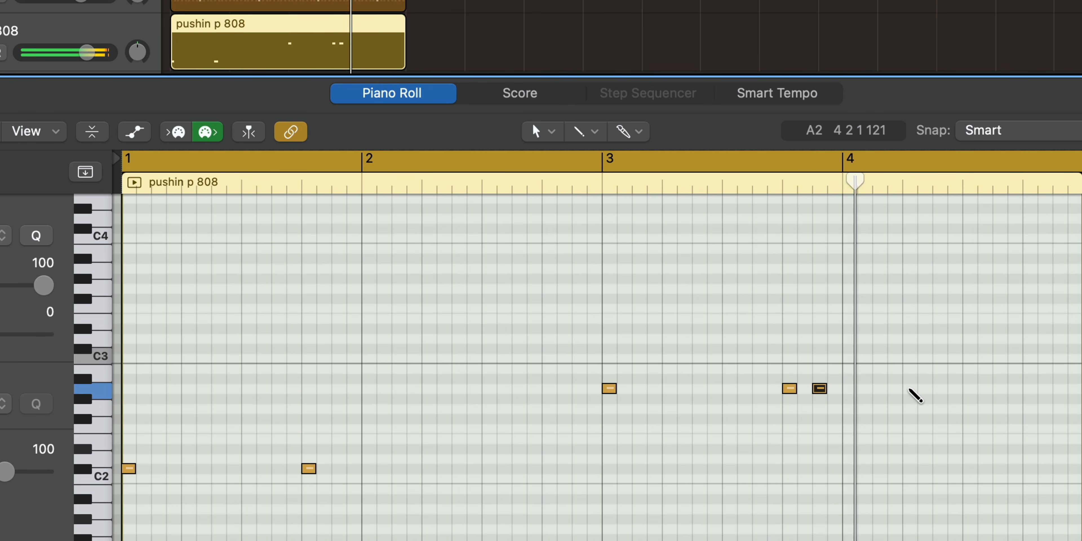
pyautogui.keyDown('super'); pyautogui.click(908, 389); pyautogui.keyUp('super')
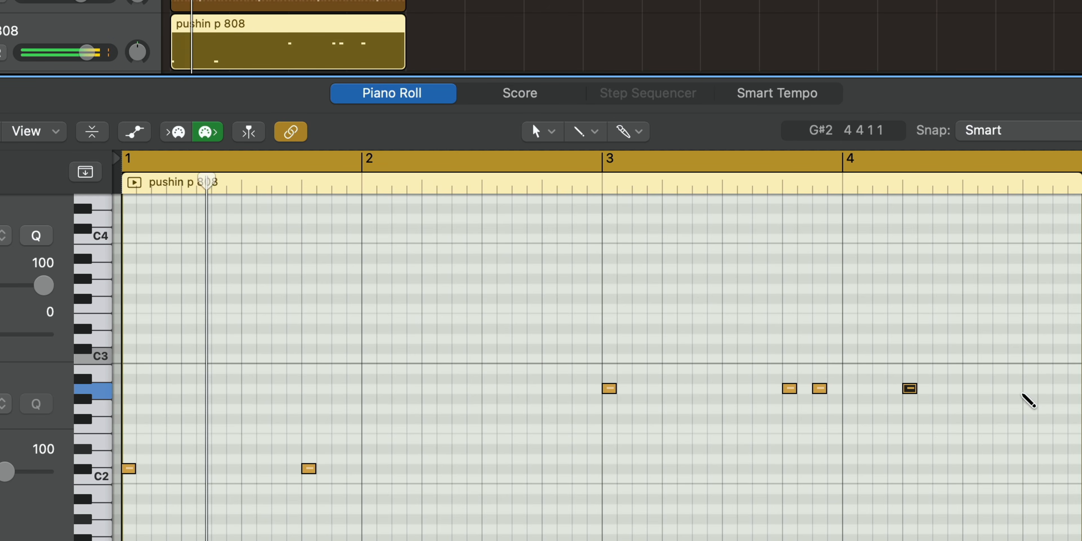
pyautogui.keyDown('super'); pyautogui.click(1030, 389); pyautogui.keyUp('super')
# Step: Limit the cycle range to bar 4 of the pushin p 808 region
pyautogui.moveTo(845, 160); pyautogui.dragTo(1072, 170)
pyautogui.scroll(5, 979, 291)
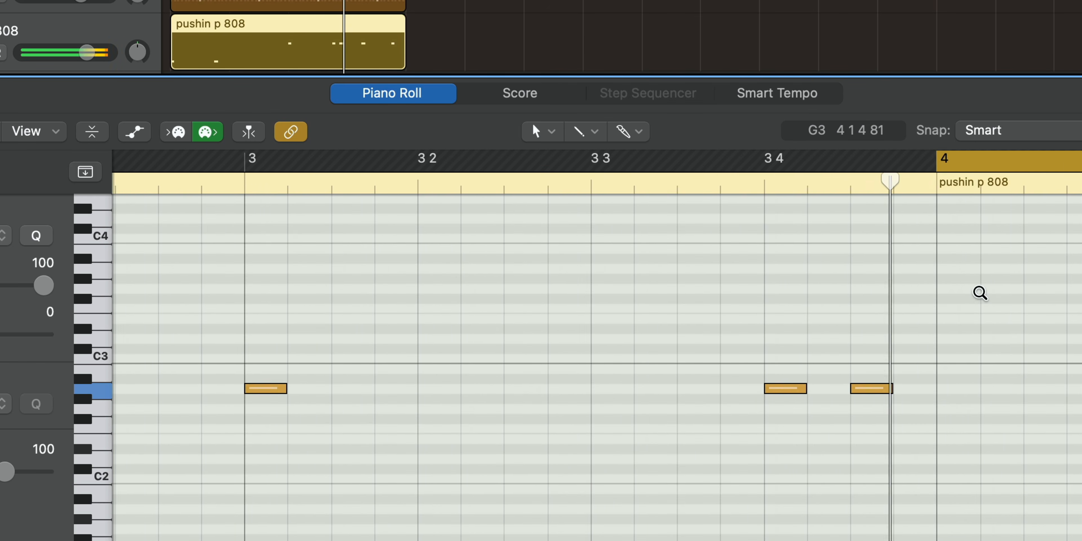
pyautogui.hscroll(4, 947, 299)
pyautogui.hscroll(5, 950, 306)
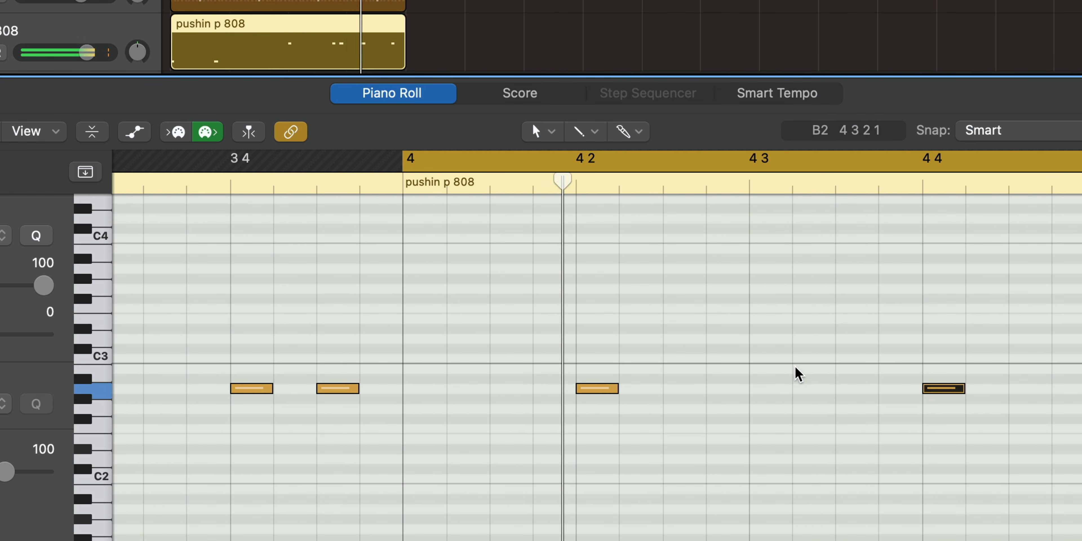
pyautogui.hscroll(1, 788, 352)
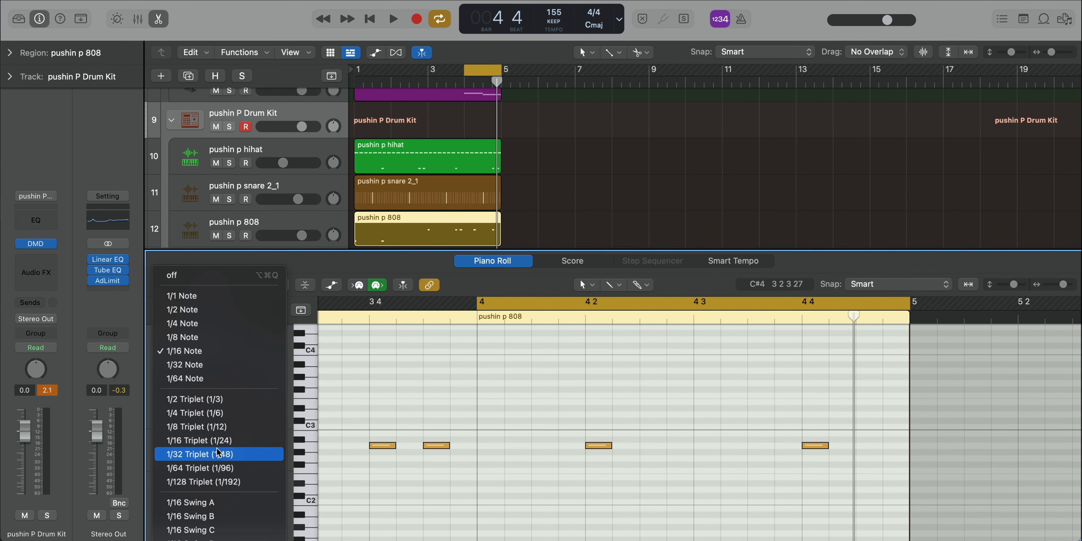
# Step: Set Time Quantize to 1/32 Triplet (1/48), add a roll of four short A2 notes from 4 3 3 and play it
pyautogui.click(223, 458)
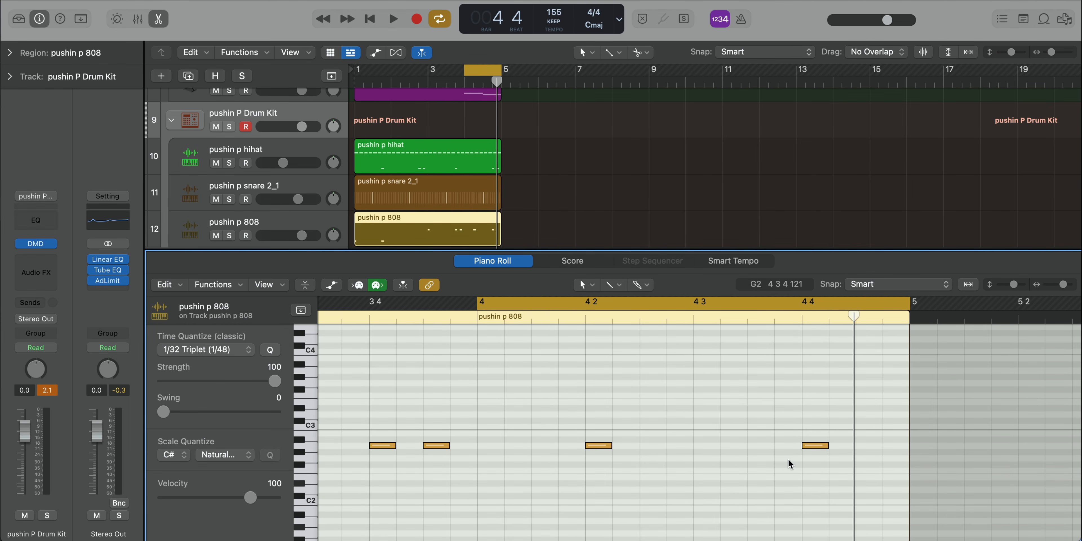
pyautogui.click(752, 446)
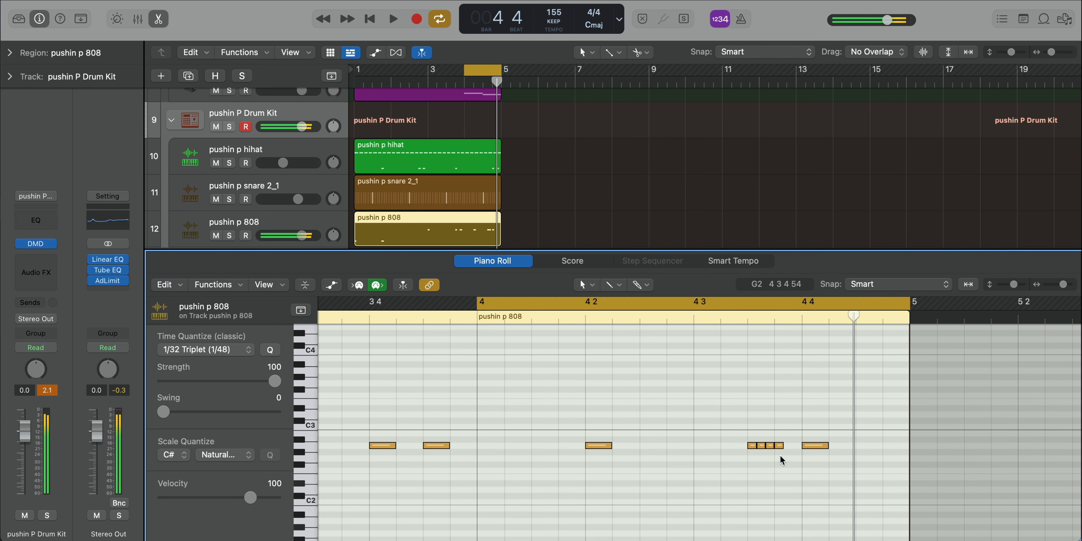
pyautogui.press('space')
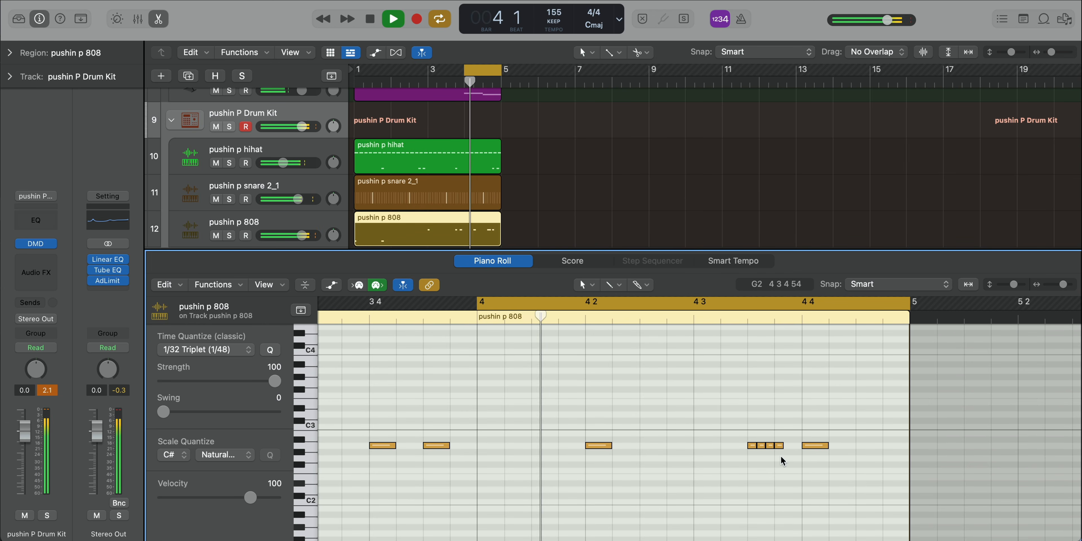
# Step: Set the cycle range back to the full four bars of the 808 region and stop playback
pyautogui.keyDown('ctrl'); pyautogui.keyDown('alt'); pyautogui.click(677, 461); pyautogui.keyUp('alt'); pyautogui.keyUp('ctrl')
pyautogui.keyDown('ctrl'); pyautogui.keyDown('alt'); pyautogui.click(677, 461); pyautogui.keyUp('alt'); pyautogui.keyUp('ctrl')
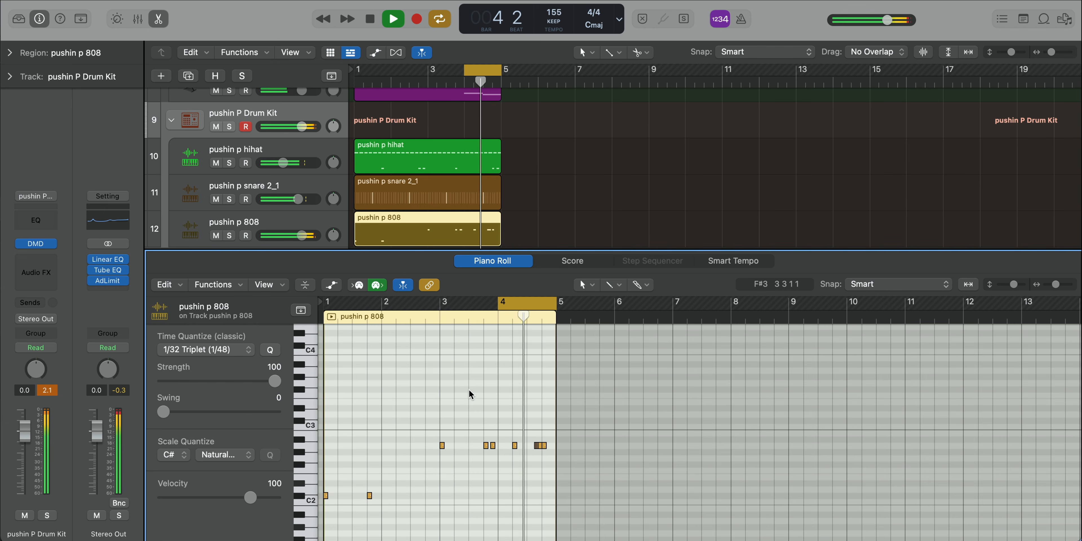
pyautogui.press('super+a')
pyautogui.press('super+u')
pyautogui.press('space')
pyautogui.click(523, 494)
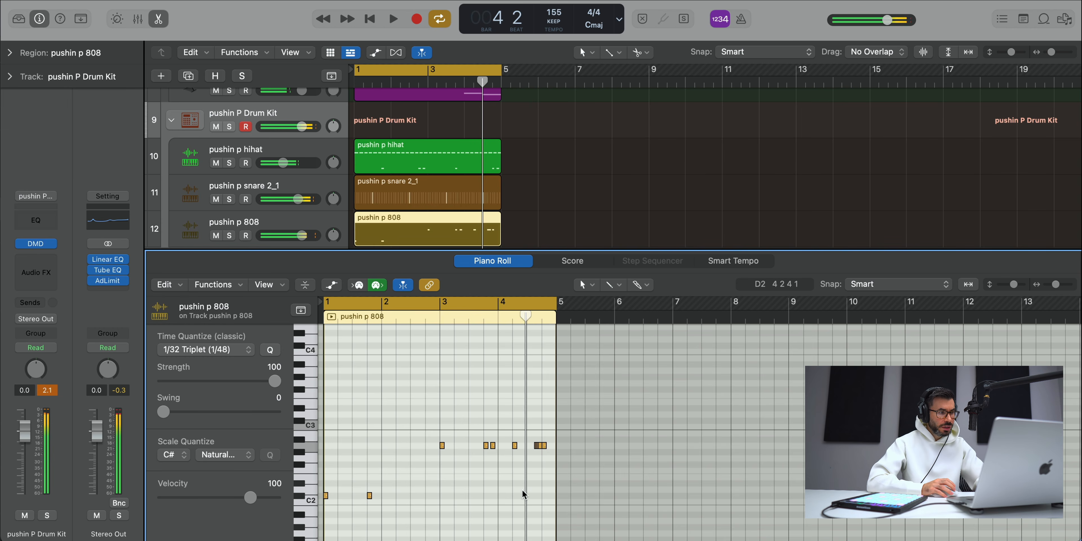
# Step: Transpose all notes in the pushin p 808 region down two octaves and play the beat
pyautogui.press('super+a')
pyautogui.hotkey('alt', 'shift', 'Down')
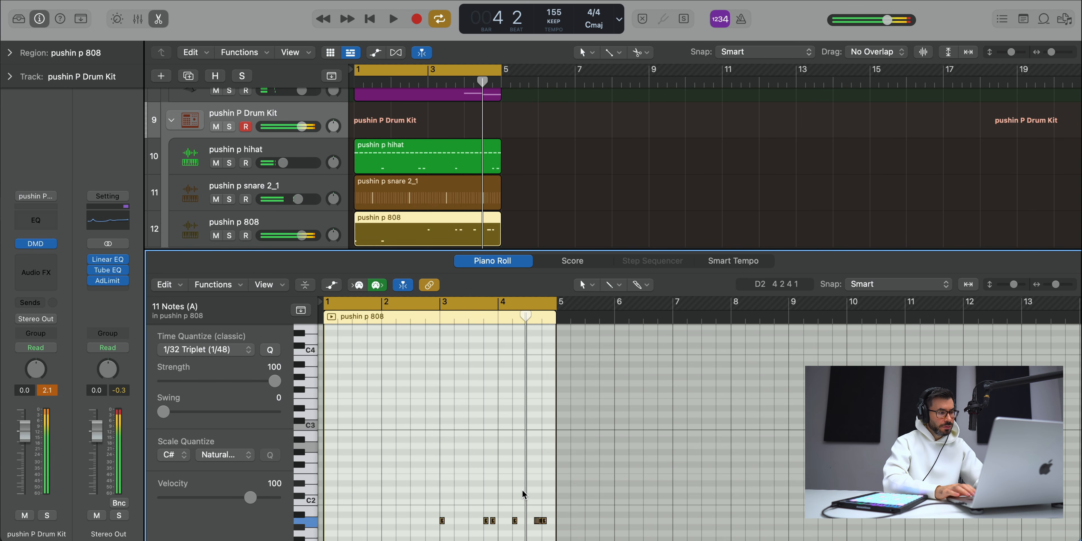
pyautogui.press('space')
pyautogui.scroll(-5, 532, 420)
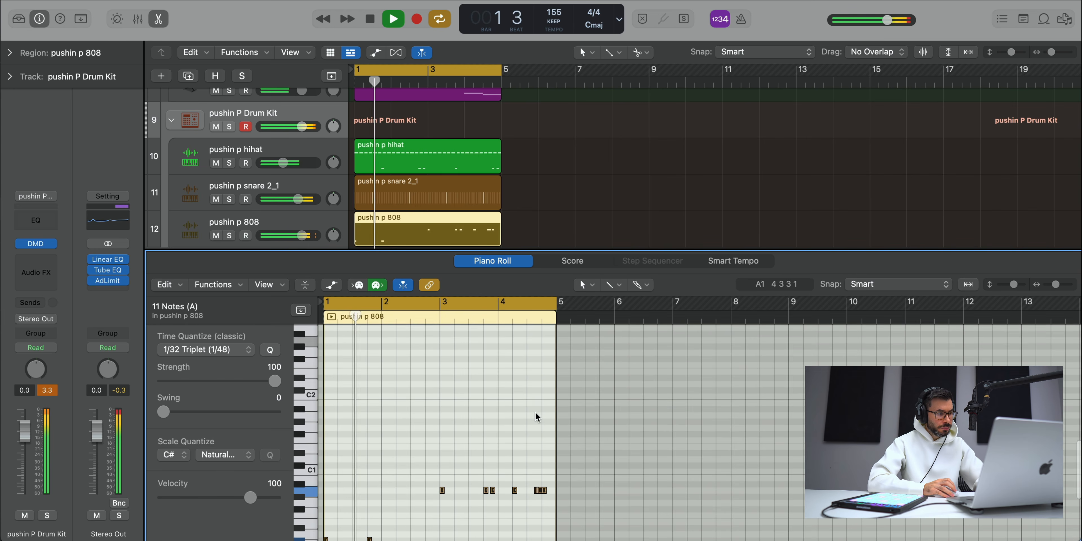
pyautogui.scroll(-1, 537, 416)
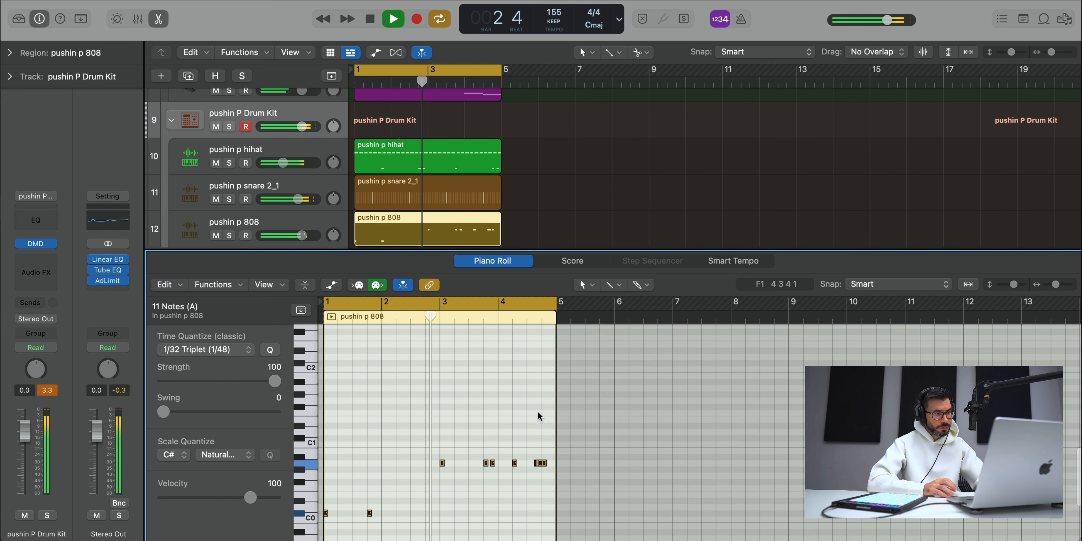
# Step: Lower the Pulsing Gates volume slightly and duplicate the hihat, snare and 808 regions to bars 5 through 8, cycling those bars
pyautogui.press('x')
pyautogui.press('x')
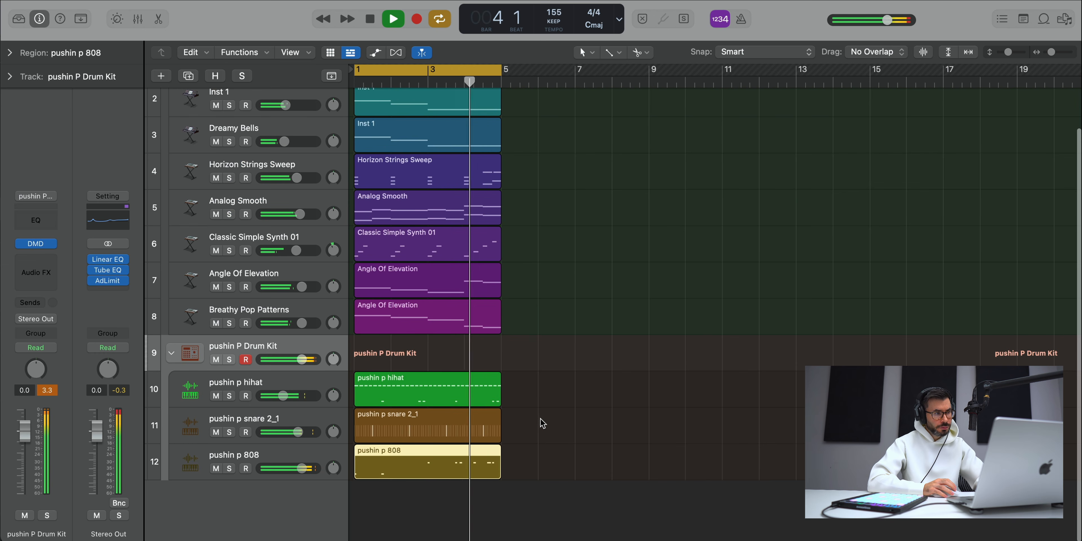
pyautogui.press('super+Up')
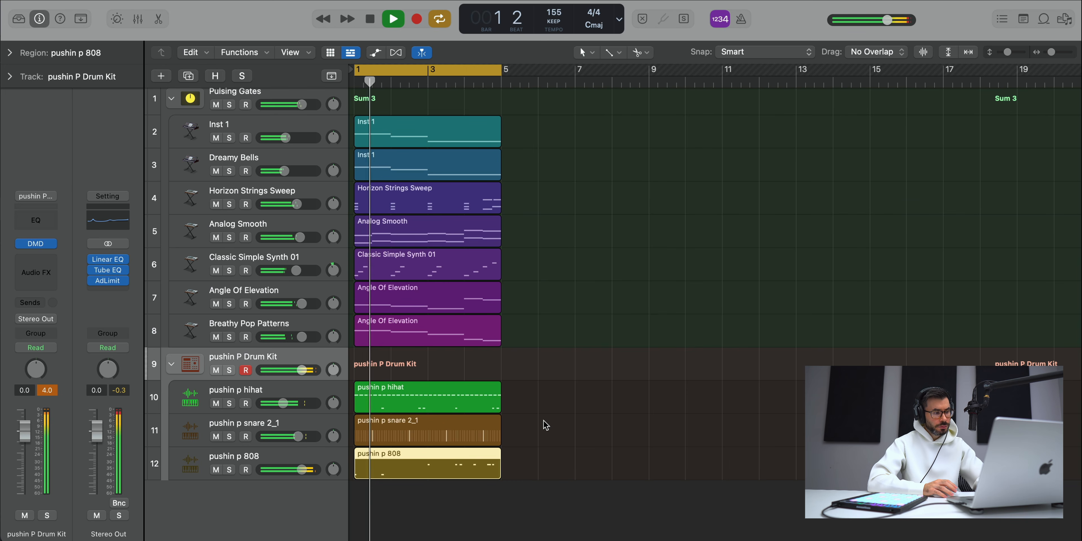
pyautogui.moveTo(302, 104); pyautogui.dragTo(298, 105)
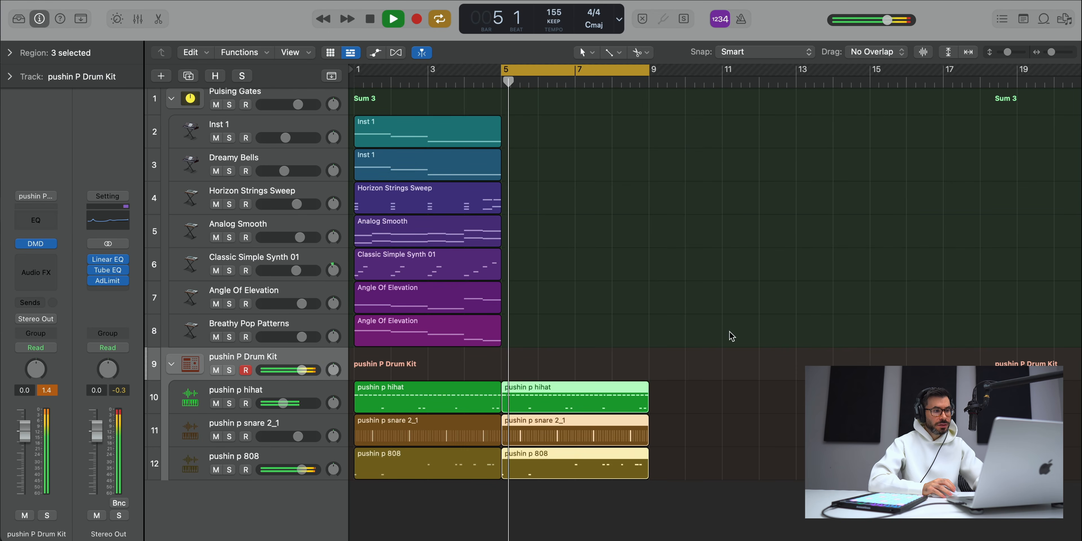
pyautogui.click(732, 336)
# Step: Transpose the nine A0 notes in the second pushin p 808 region down to C#0 and play the section
pyautogui.doubleClick(597, 463)
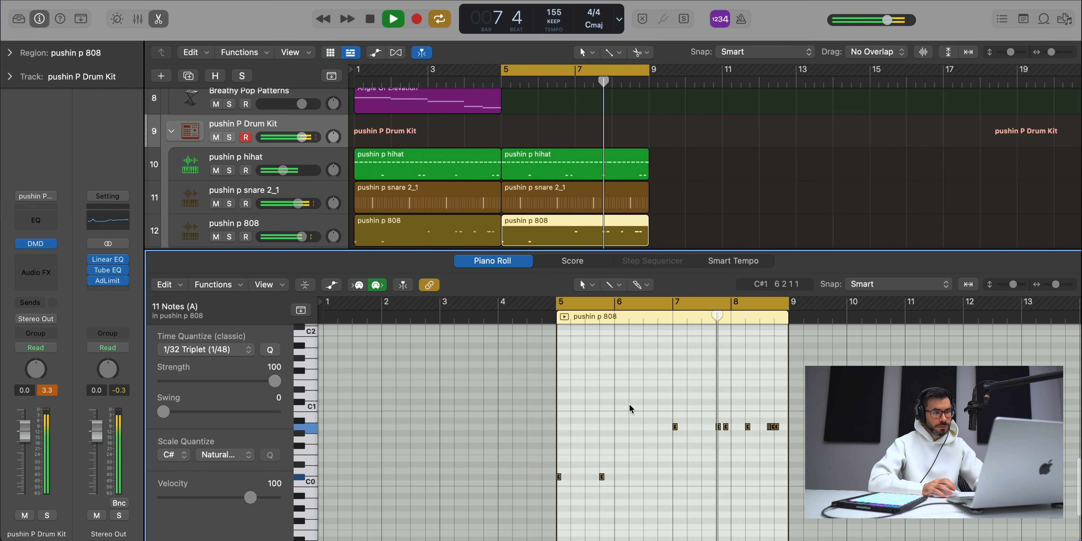
pyautogui.press('space')
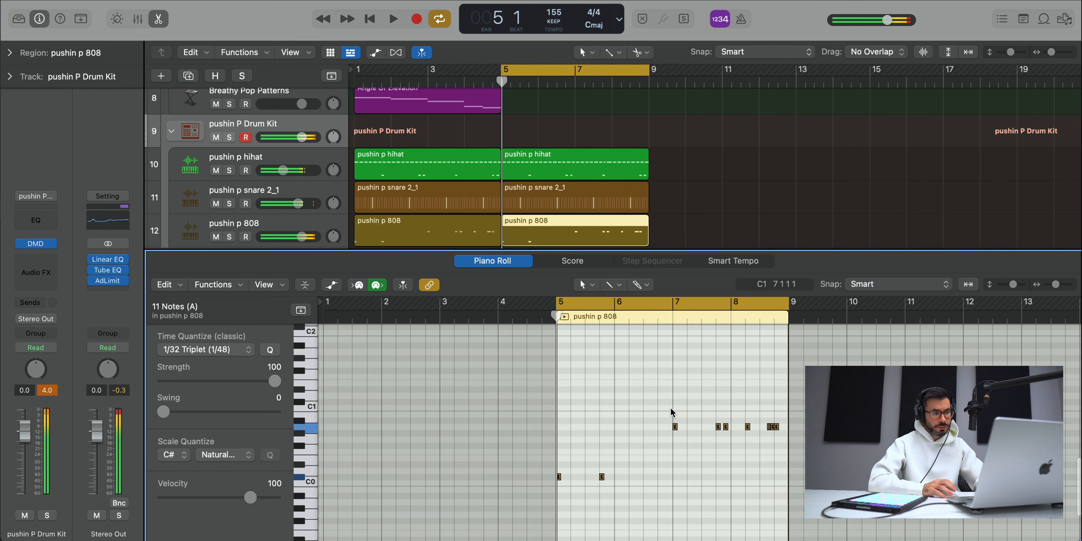
pyautogui.moveTo(670, 409); pyautogui.dragTo(795, 454)
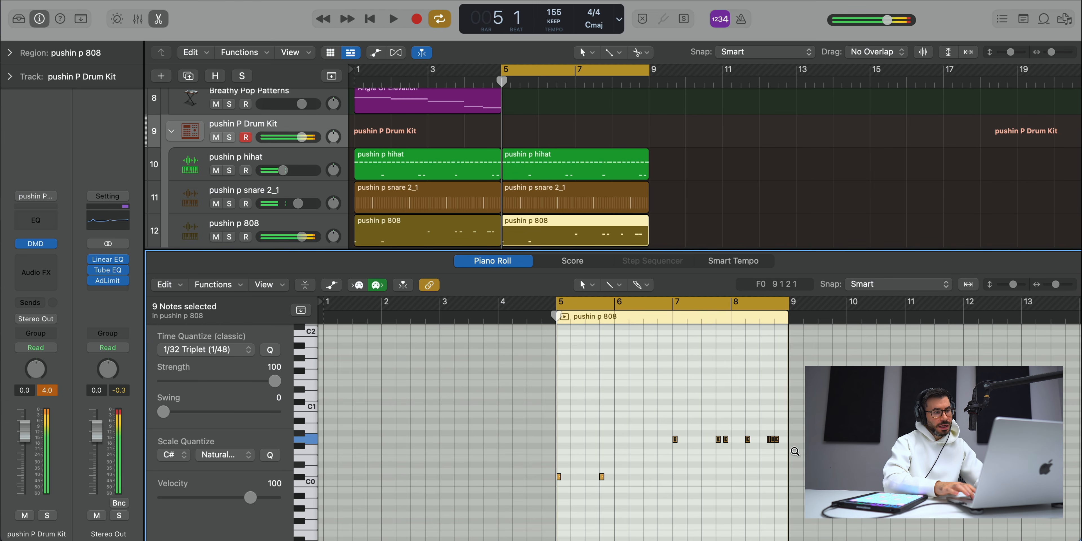
pyautogui.hotkey('alt', 'Down')
pyautogui.press('space')
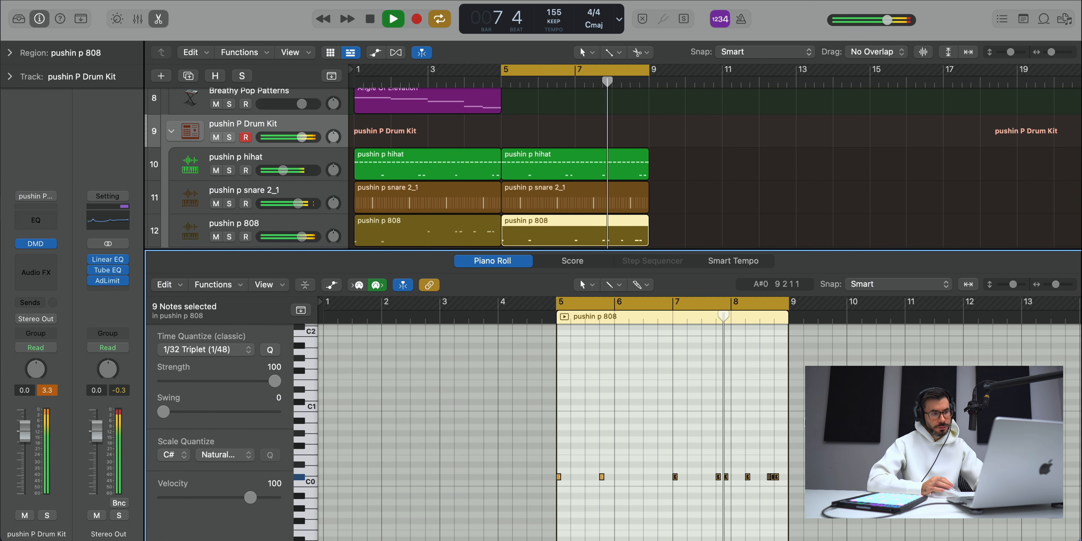
# Step: Delete the two C3 notes on beat 3 of bar 7 in the second pushin p hihat region and stop playback
pyautogui.press('e')
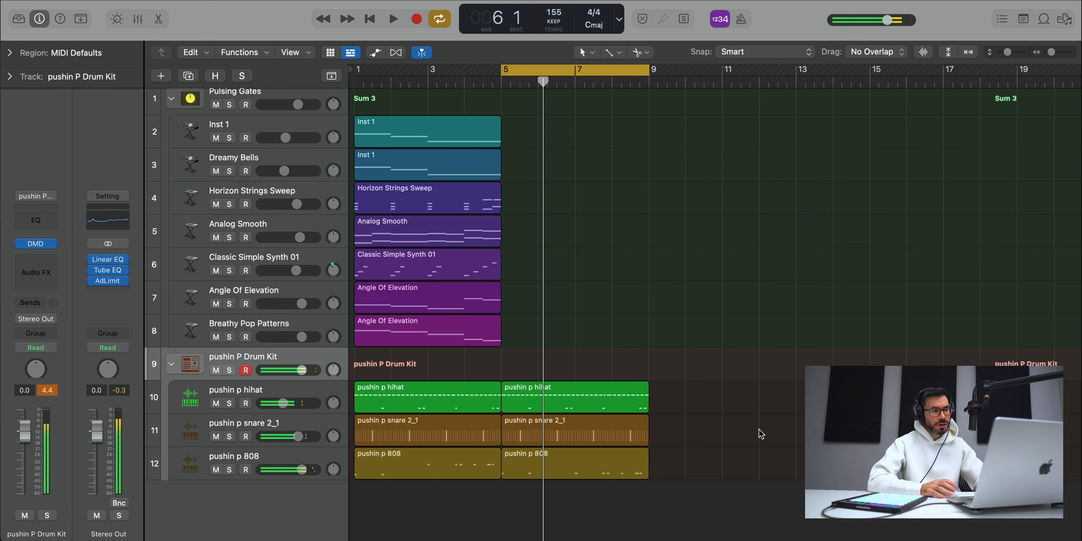
pyautogui.doubleClick(596, 399)
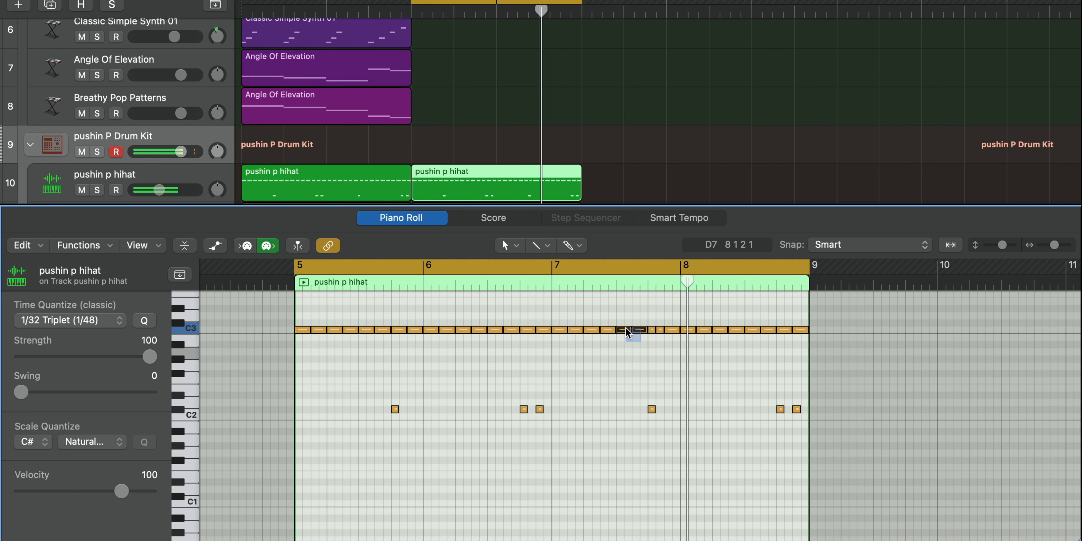
pyautogui.moveTo(626, 328); pyautogui.dragTo(626, 329)
pyautogui.press('Delete')
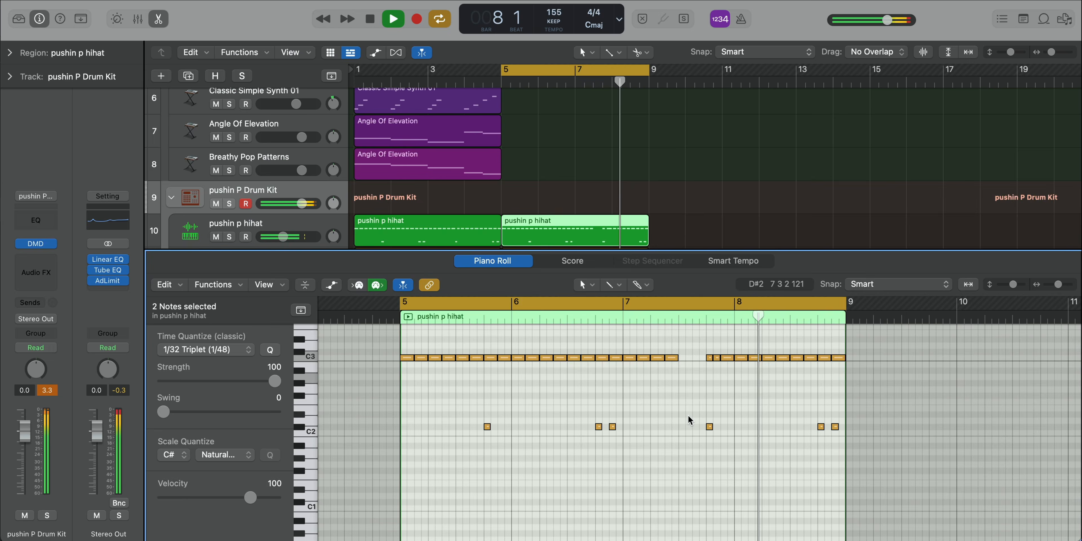
pyautogui.press('e')
pyautogui.press('space')
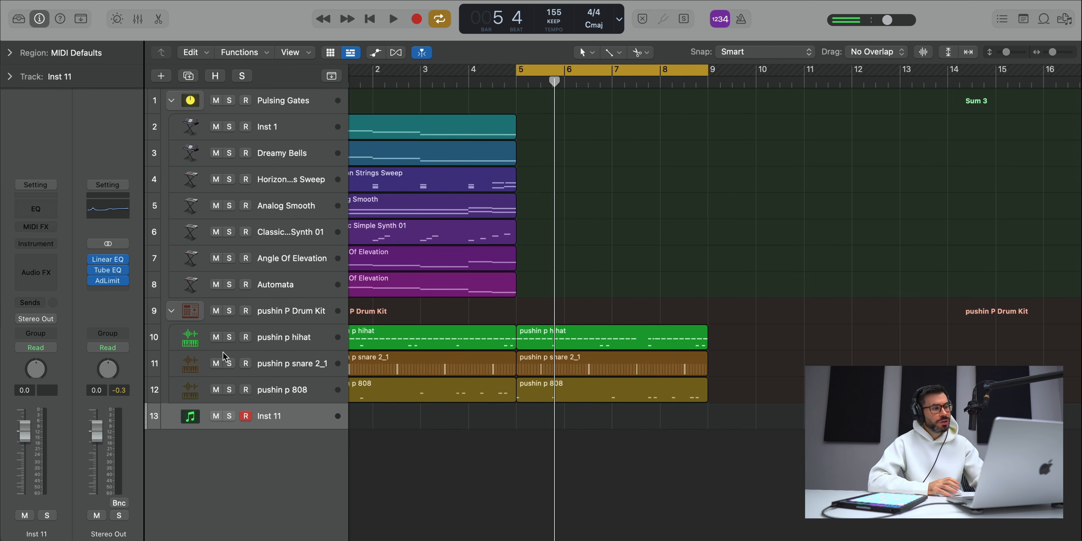
# Step: Load Alchemy on the new Inst 11 track and choose the Celtic Flute And Strings preset from the Strings category
pyautogui.click(18, 18)
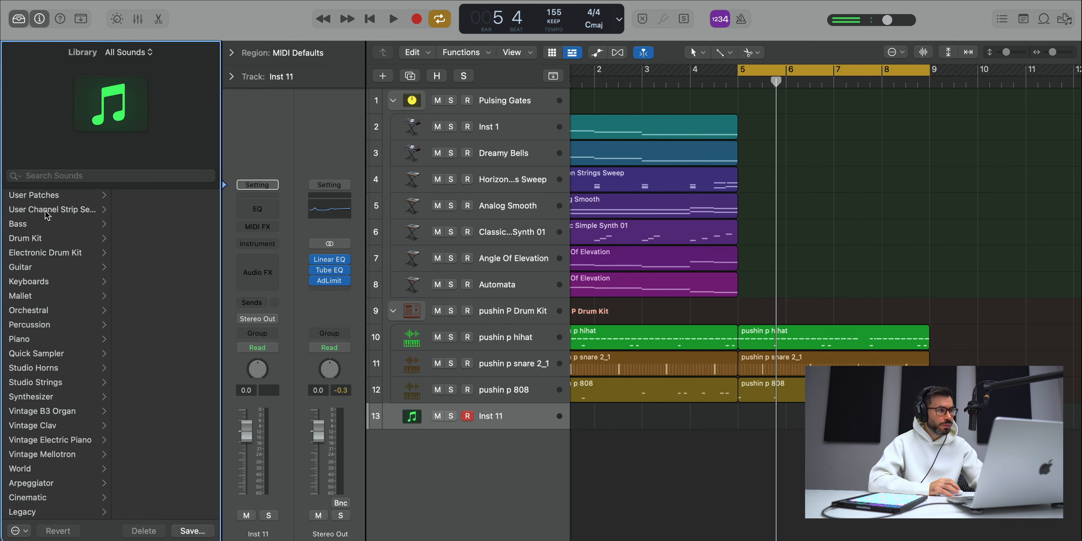
pyautogui.click(13, 20)
pyautogui.click(36, 244)
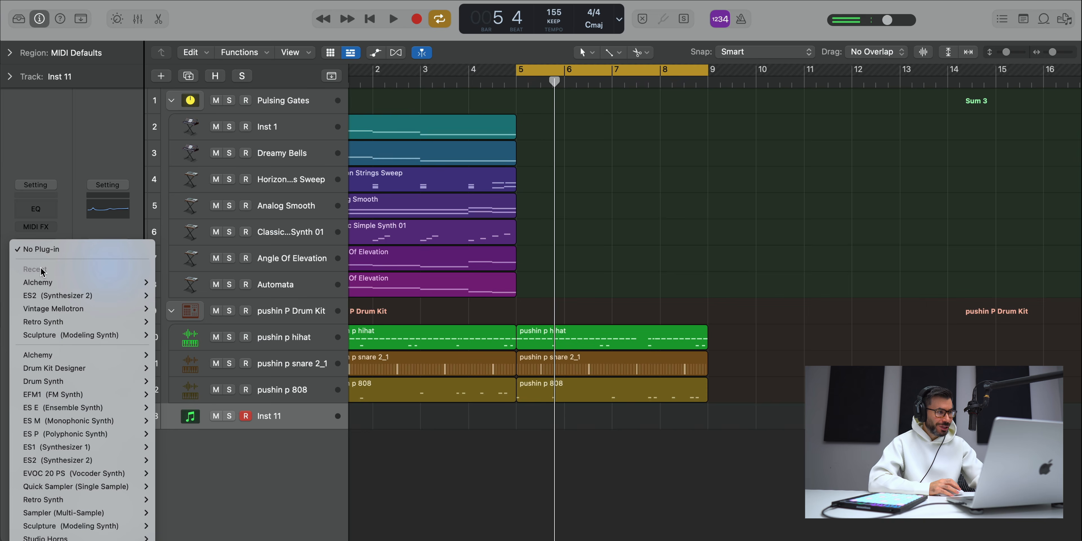
pyautogui.click(187, 299)
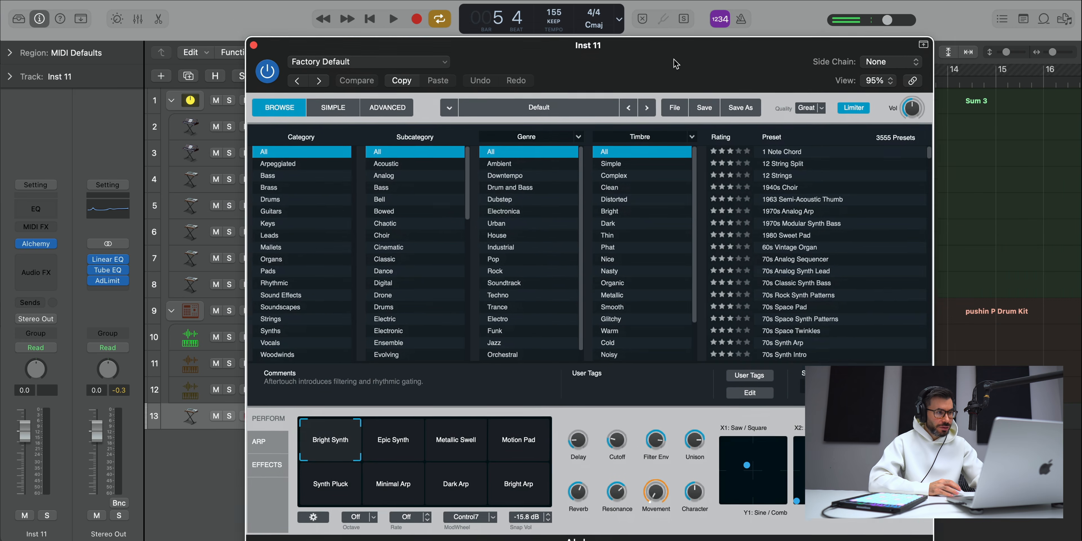
pyautogui.click(268, 302)
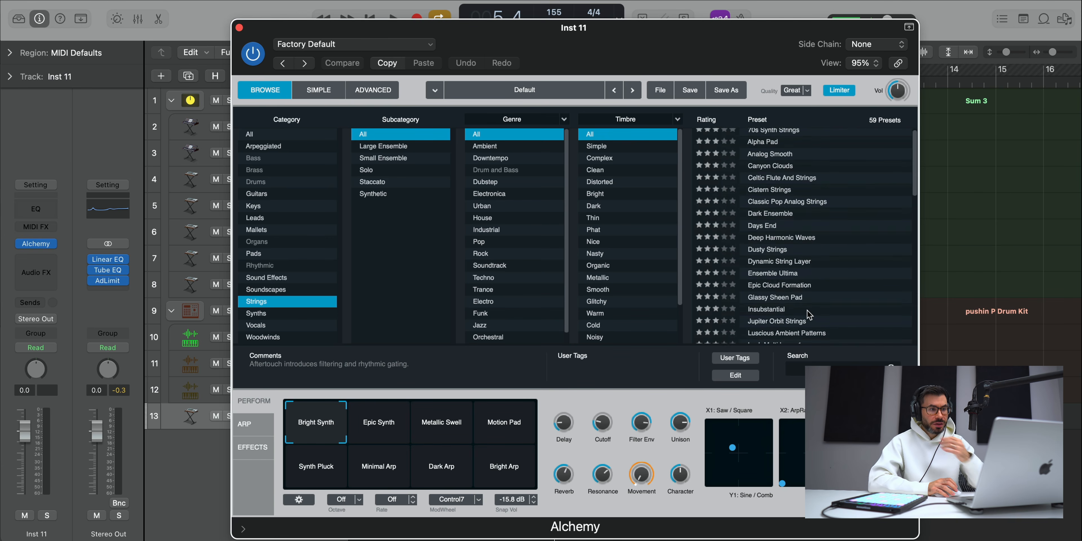
pyautogui.click(785, 183)
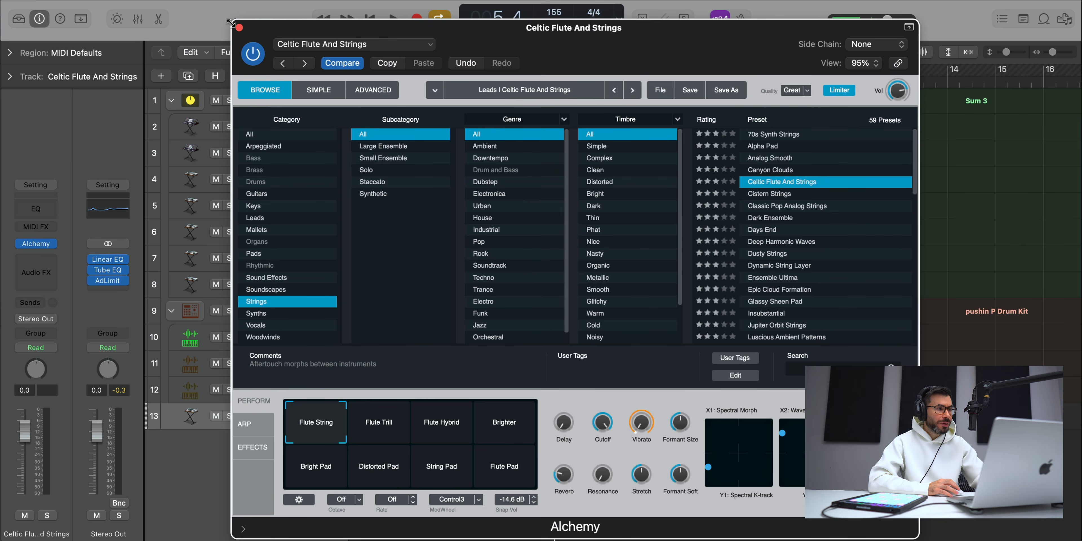
pyautogui.click(239, 27)
# Step: Create a MIDI region at bar 5 on the Celtic Flute And Strings track and enter a half-bar chord of D#1, B1, D#2 and B2
pyautogui.rightClick(527, 414)
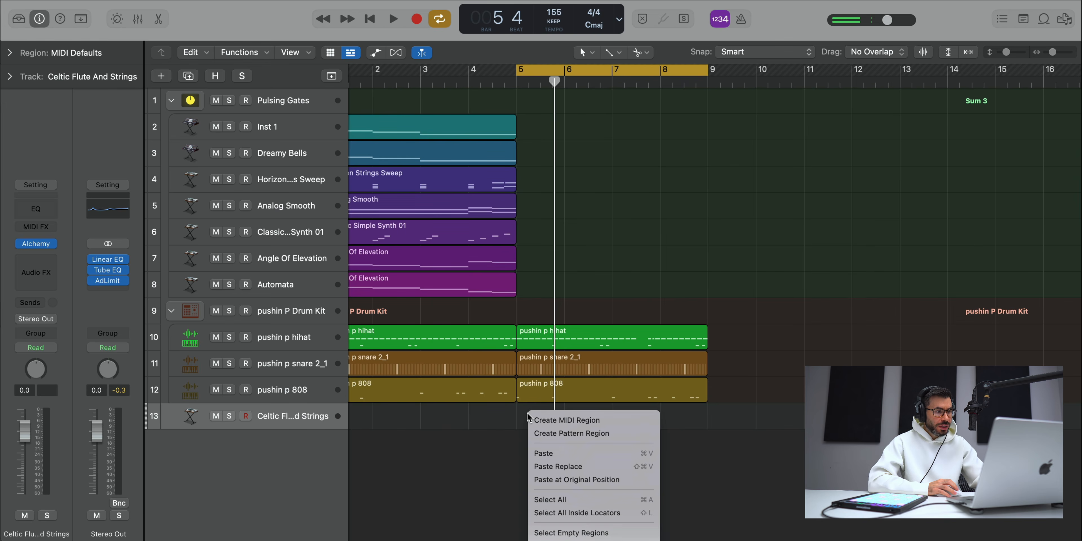
pyautogui.click(544, 423)
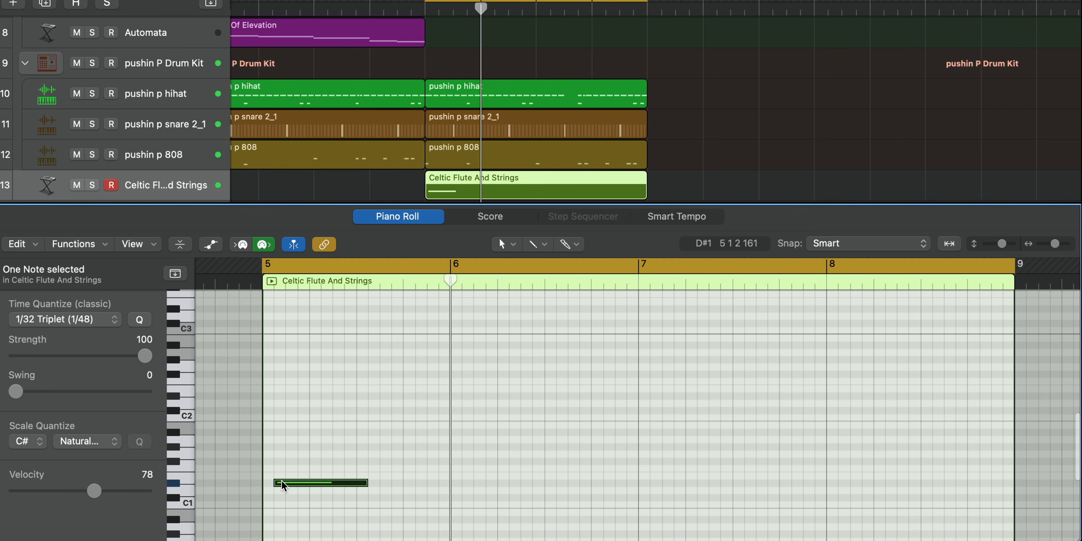
pyautogui.moveTo(286, 483); pyautogui.dragTo(287, 338)
pyautogui.press('space')
# Step: Repeat the chord's lower three notes in the second half of bar 5, lower the copied B1 to G#1 and play it
pyautogui.moveTo(419, 509); pyautogui.dragTo(302, 394)
pyautogui.moveTo(341, 425); pyautogui.dragTo(410, 448)
pyautogui.click(435, 426)
pyautogui.press('space')
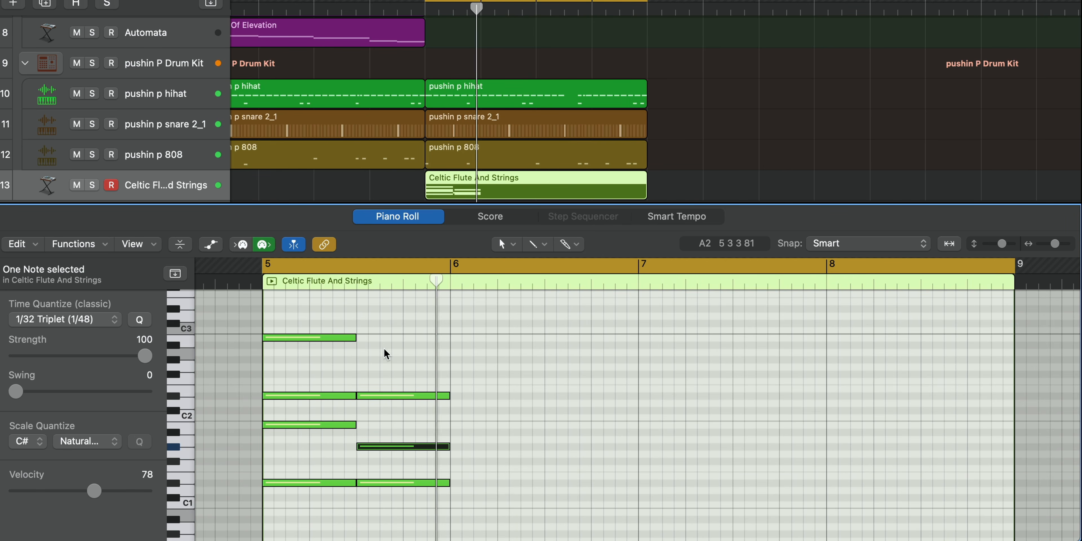
# Step: Try repeating the top B2 note over the second half-bar chord
pyautogui.press('space')
pyautogui.moveTo(384, 350); pyautogui.dragTo(318, 336)
pyautogui.press('super+r')
pyautogui.press('space')
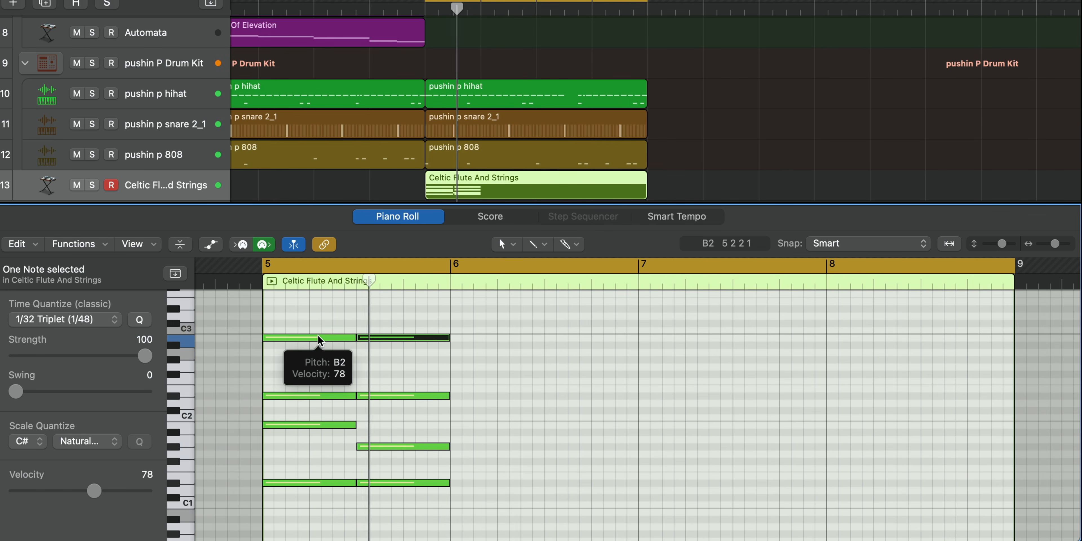
pyautogui.moveTo(406, 297); pyautogui.dragTo(404, 358)
pyautogui.press('Delete')
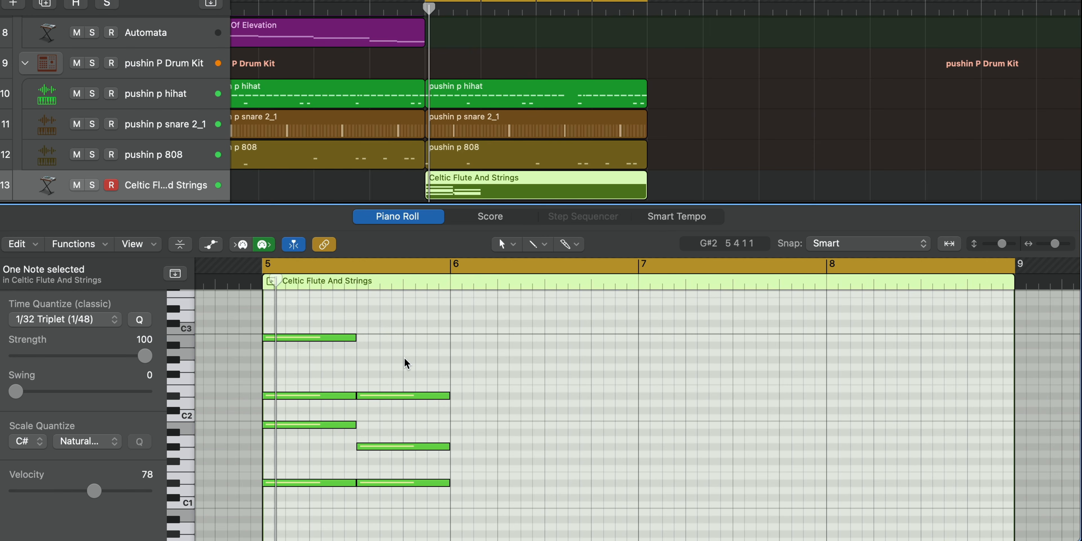
# Step: Repeat the seven chord notes of bar 5 three times to fill bars 6 through 8 and trim the region to end at bar 9
pyautogui.moveTo(470, 485); pyautogui.dragTo(304, 331)
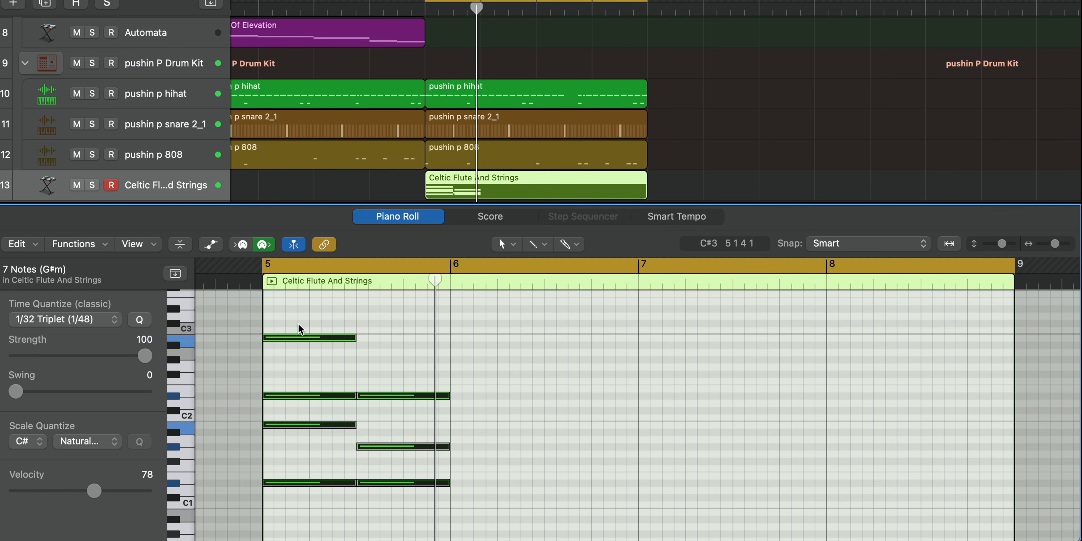
pyautogui.press('super+r')
pyautogui.press('super+r')
pyautogui.press('super+r')
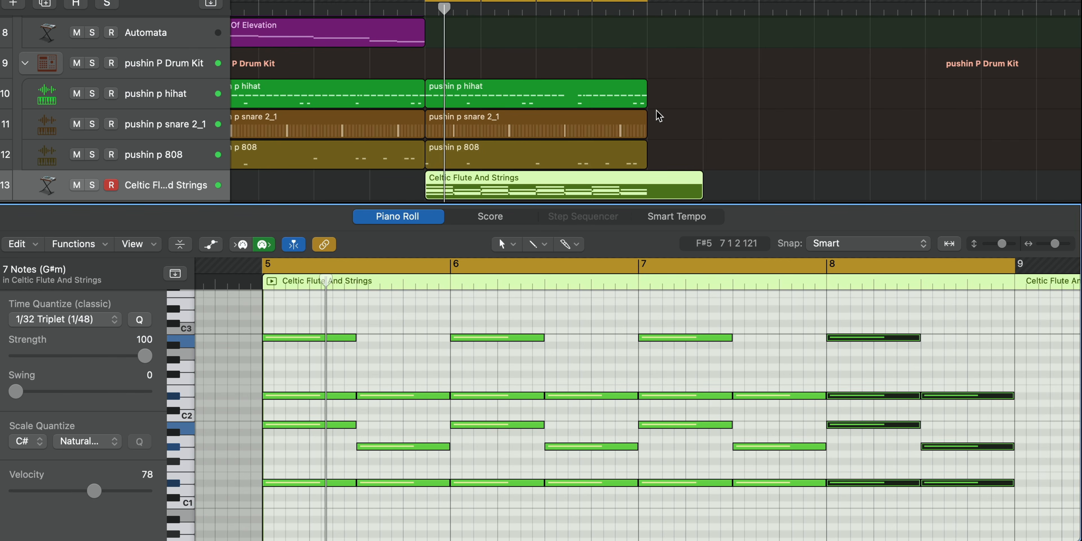
pyautogui.moveTo(701, 195); pyautogui.dragTo(640, 194)
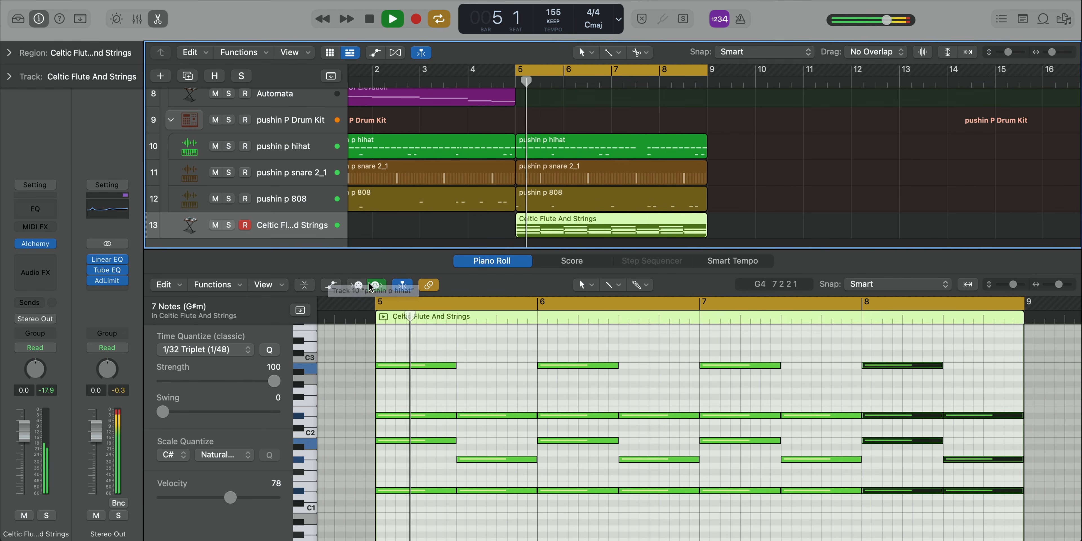
# Step: Stop playback and open the Alchemy instrument of the Celtic Flute And Strings track
pyautogui.press('space')
pyautogui.click(45, 247)
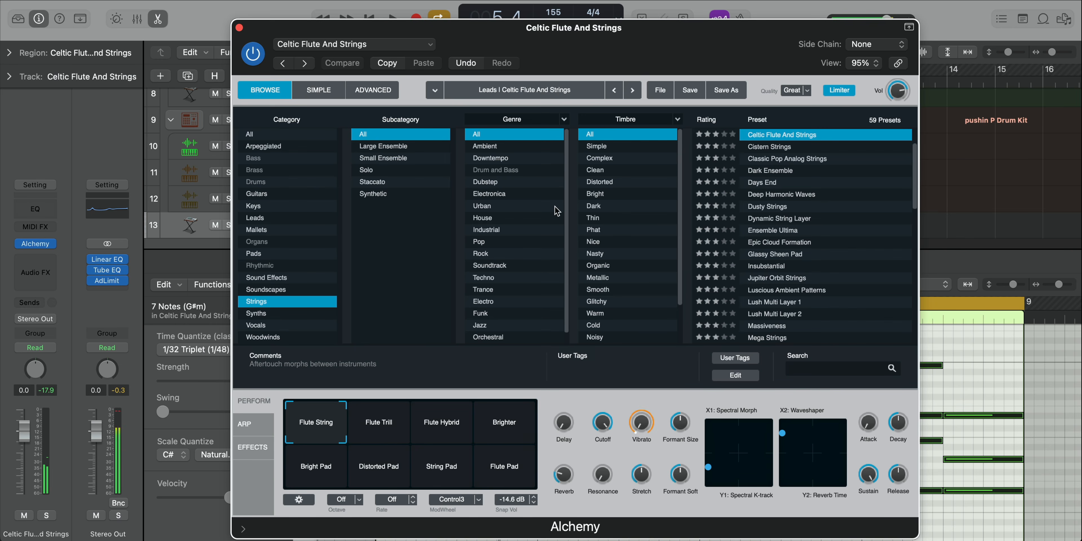
pyautogui.moveTo(632, 47); pyautogui.dragTo(565, 24)
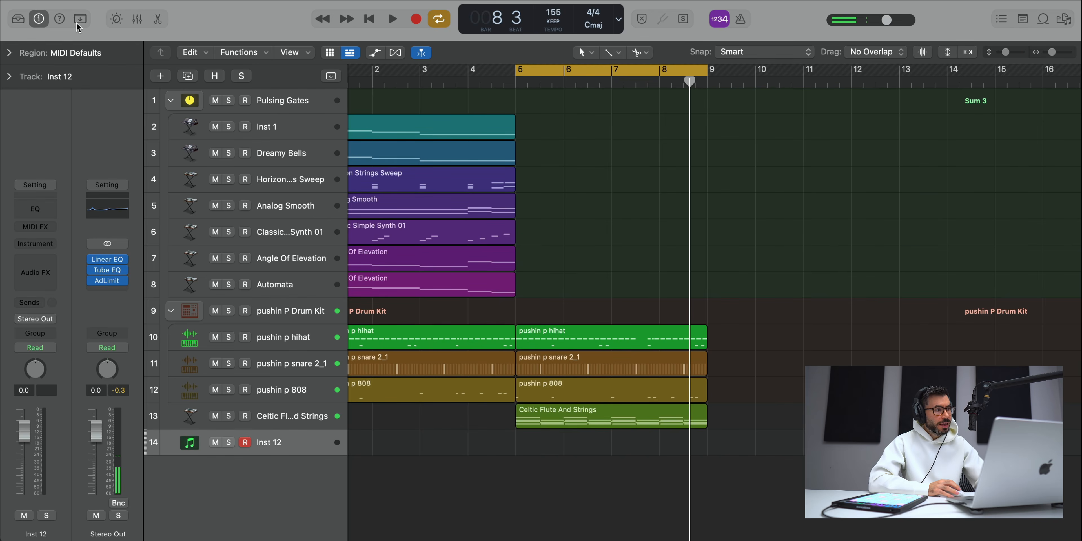
# Step: Load the Steinway Grand Piano patch on the new Inst 12 track
pyautogui.click(13, 18)
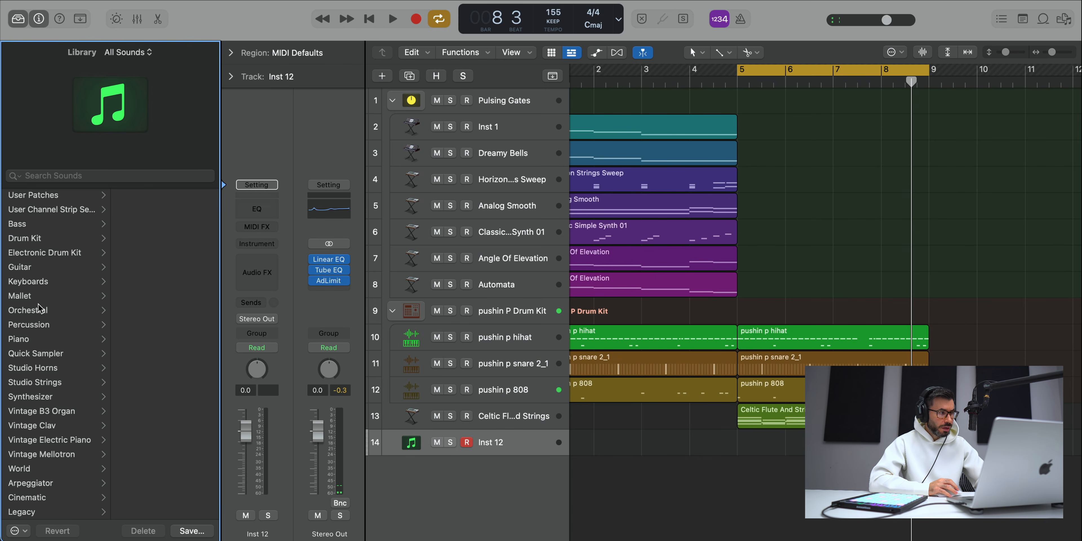
pyautogui.click(25, 342)
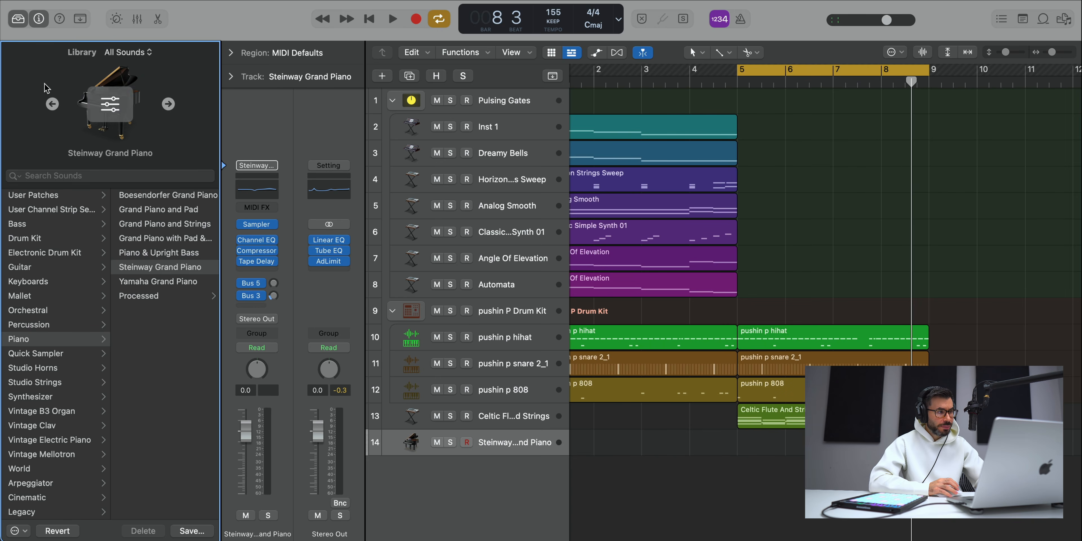
pyautogui.click(18, 20)
# Step: Copy the Celtic Flute And Strings region onto the Steinway Grand Piano track and play that track soloed
pyautogui.keyDown('alt'); pyautogui.moveTo(552, 433); pyautogui.dragTo(552, 455); pyautogui.keyUp('alt')
pyautogui.click(232, 443)
pyautogui.press('space')
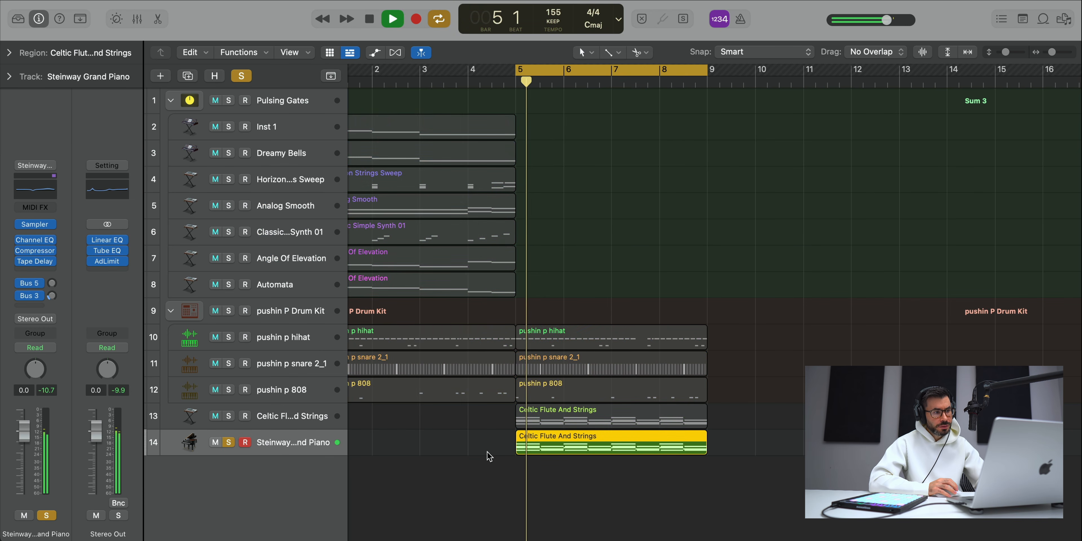
pyautogui.press('space')
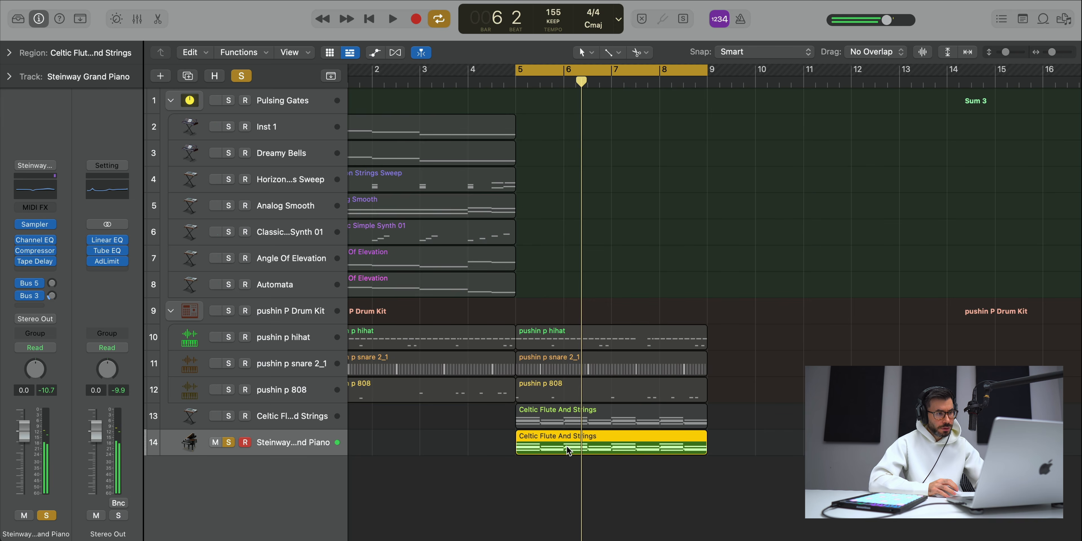
# Step: Bounce the piano region in place and split the bounced audio region into eight half-bar pieces
pyautogui.hotkey('ctrl', 'b')
pyautogui.press('Return')
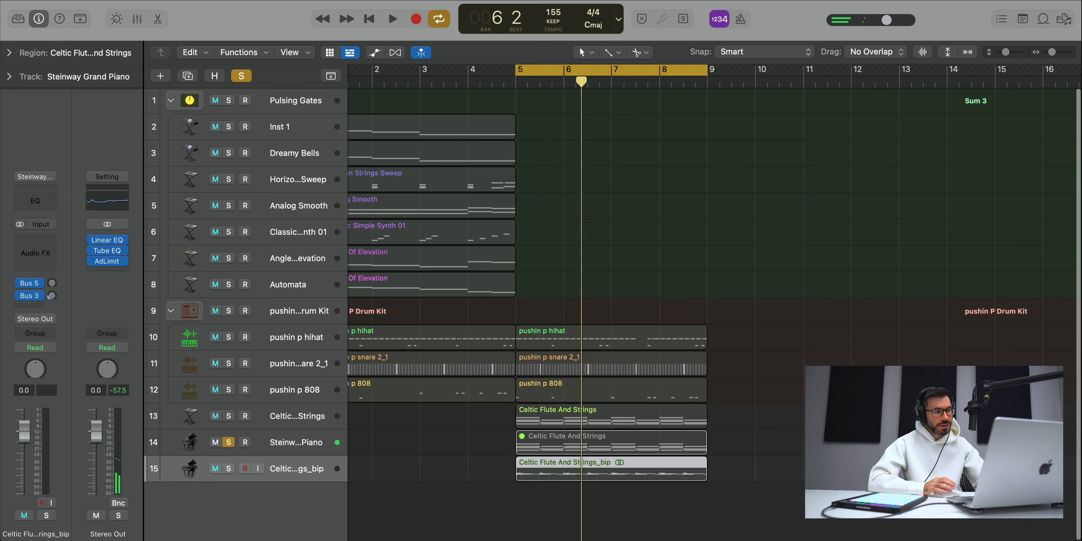
pyautogui.press('t')
pyautogui.click(626, 474)
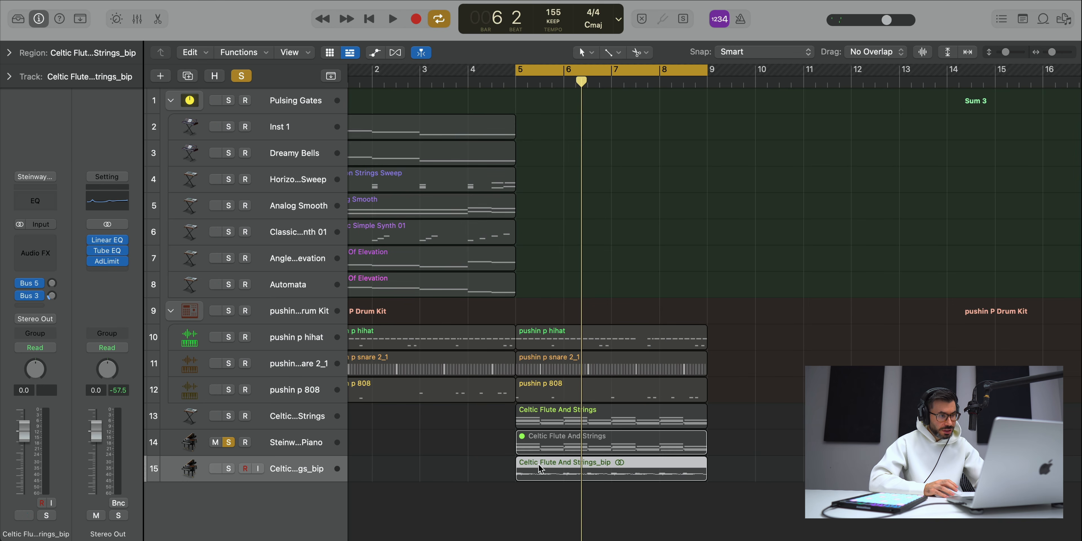
pyautogui.keyDown('alt'); pyautogui.rightClick(540, 466); pyautogui.keyUp('alt')
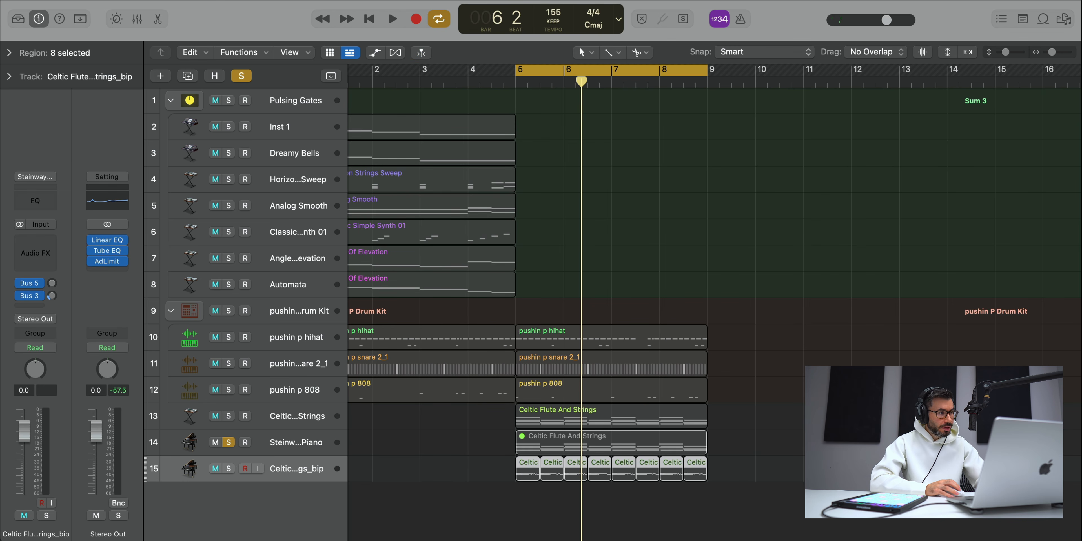
# Step: Reverse all eight pieces of the bounced piano audio
pyautogui.click(9, 52)
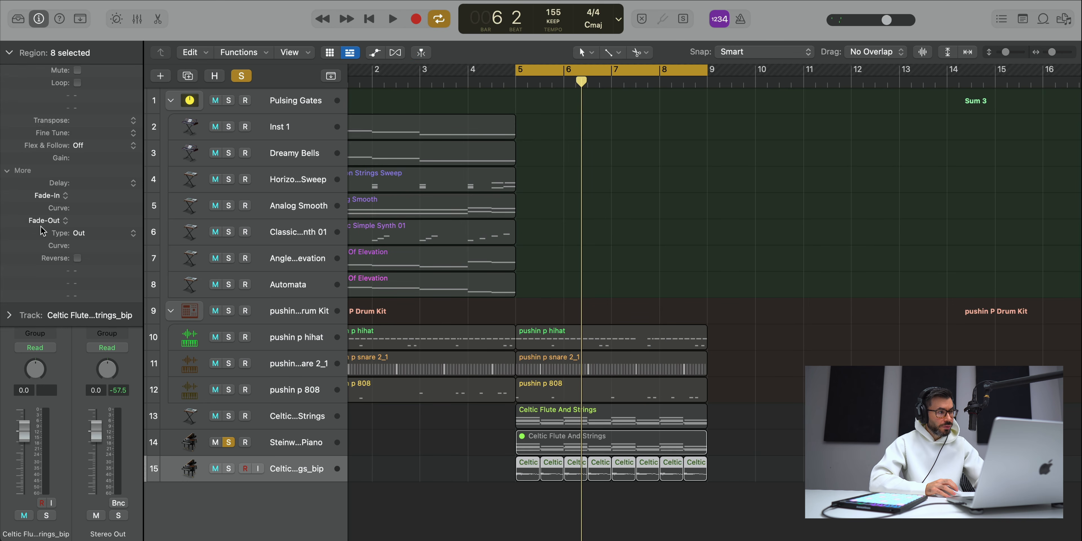
pyautogui.click(77, 258)
pyautogui.press('space')
# Step: Solo the bounced piano track, start playback and solo the Celtic Flute And Strings track along with it
pyautogui.press('space')
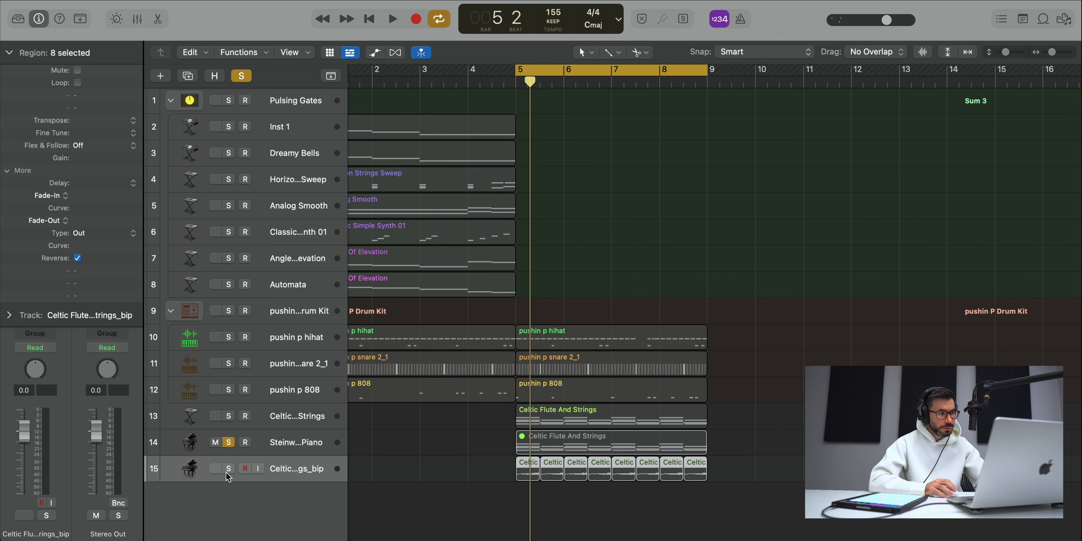
pyautogui.keyDown('alt'); pyautogui.click(228, 469); pyautogui.keyUp('alt')
pyautogui.press('space')
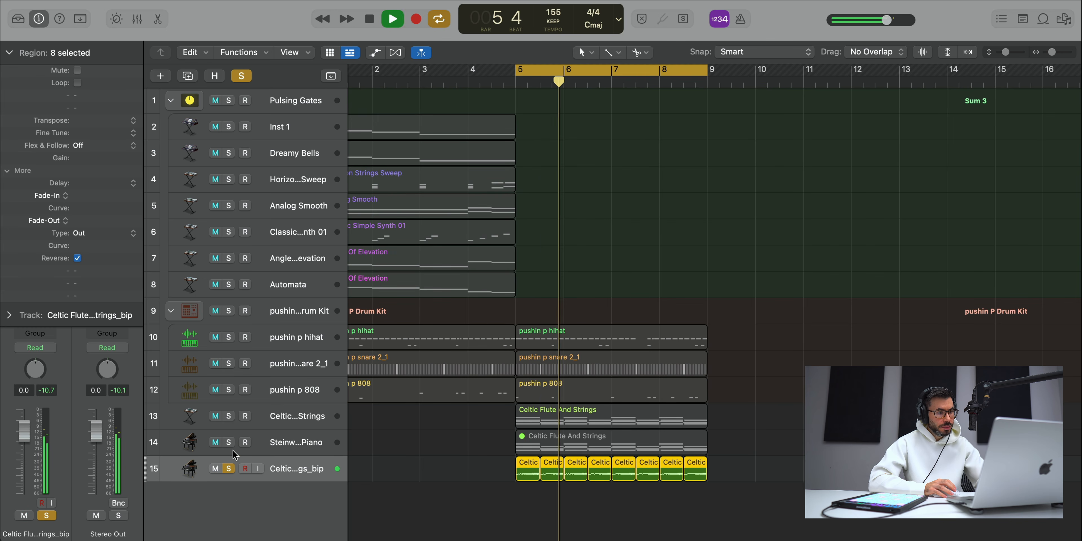
pyautogui.click(228, 416)
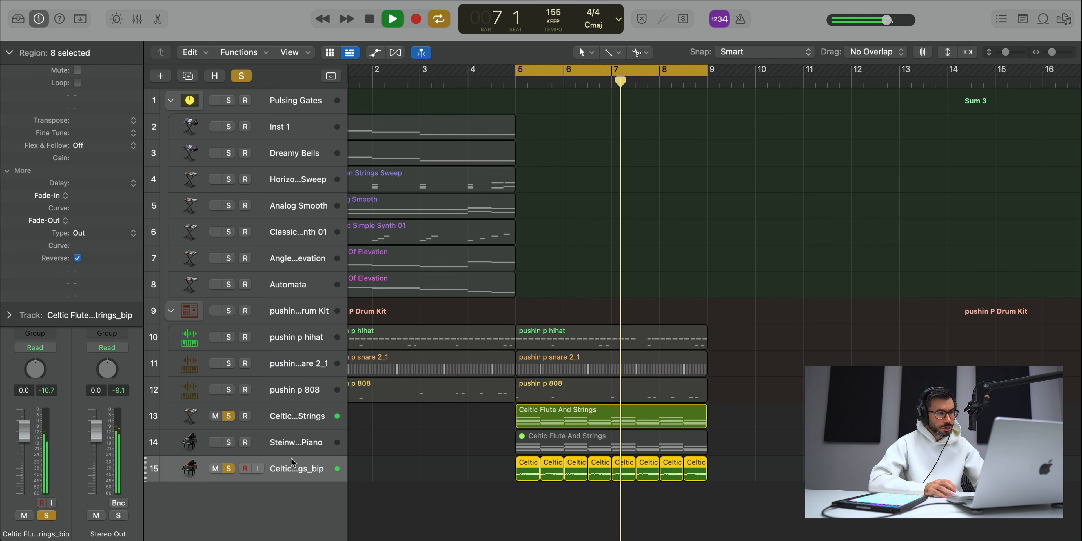
# Step: Move the bounced piano track directly below Celtic Flute And Strings and delete the Steinway Grand Piano track
pyautogui.moveTo(294, 468); pyautogui.dragTo(294, 433)
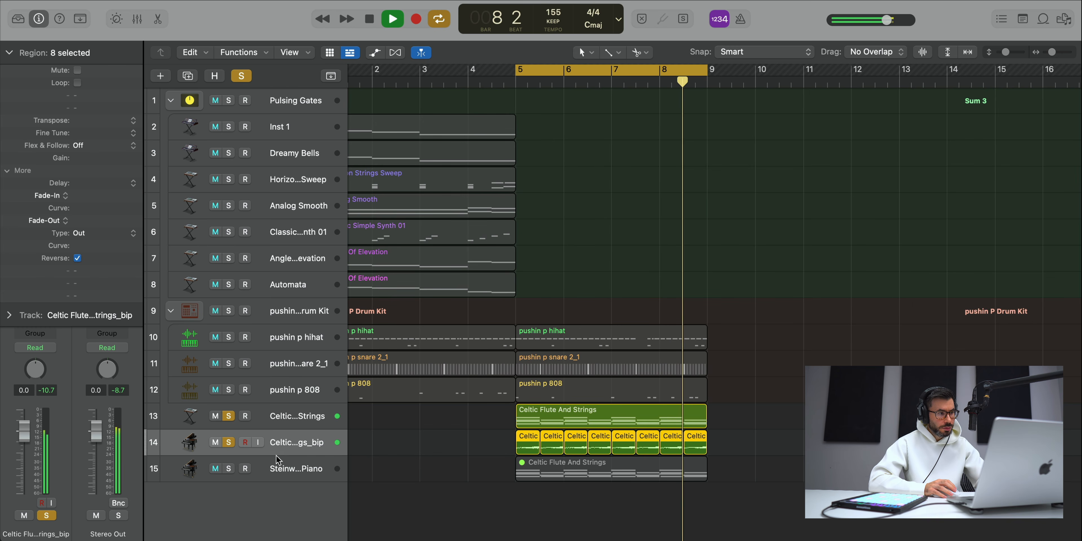
pyautogui.click(288, 477)
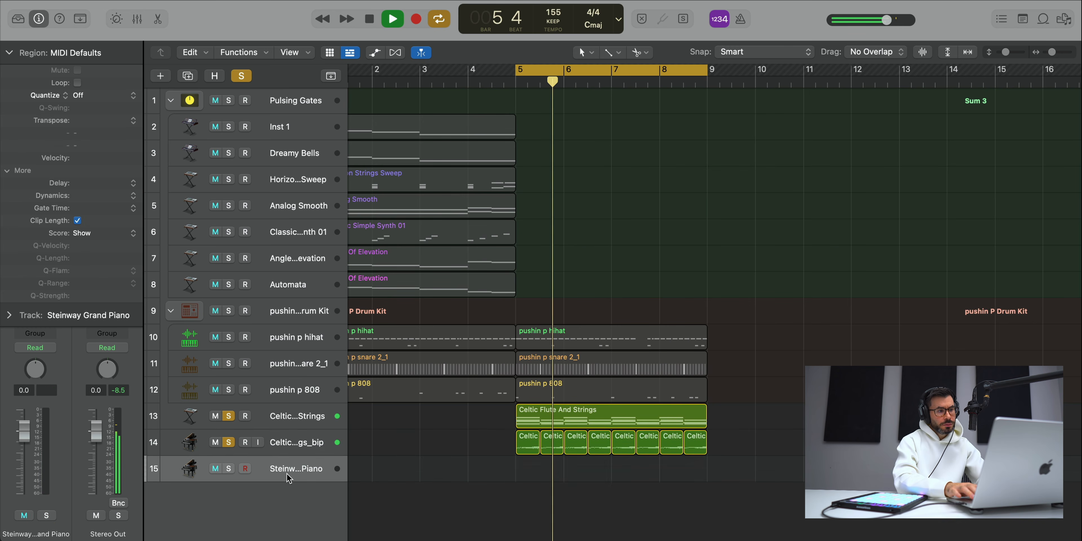
pyautogui.press('super+BackSpace')
# Step: Group the Celtic Flute And Strings track and the reversed piano track into a summing stack
pyautogui.keyDown('shift'); pyautogui.click(301, 421); pyautogui.keyUp('shift')
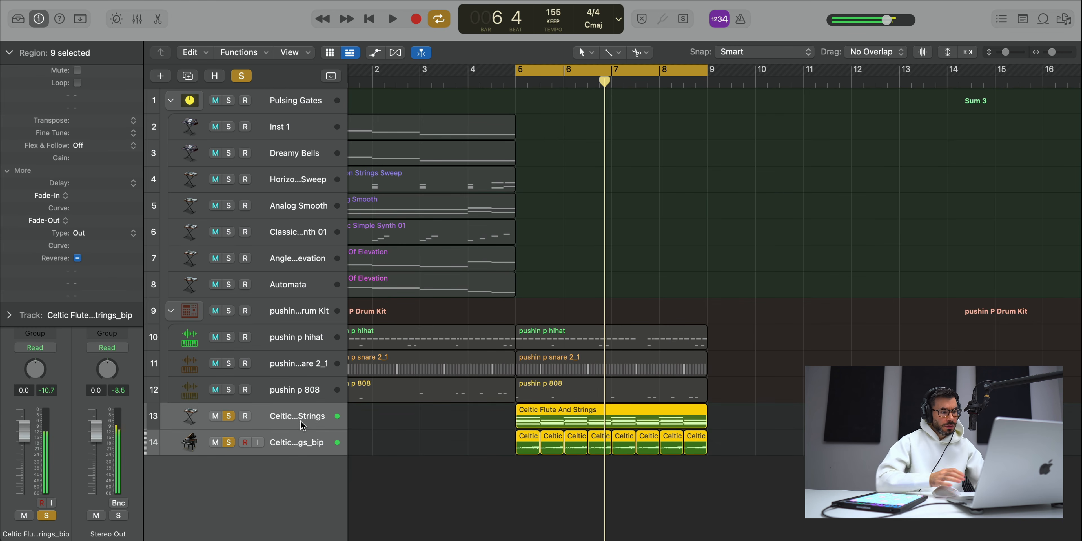
pyautogui.press('super+shift+d')
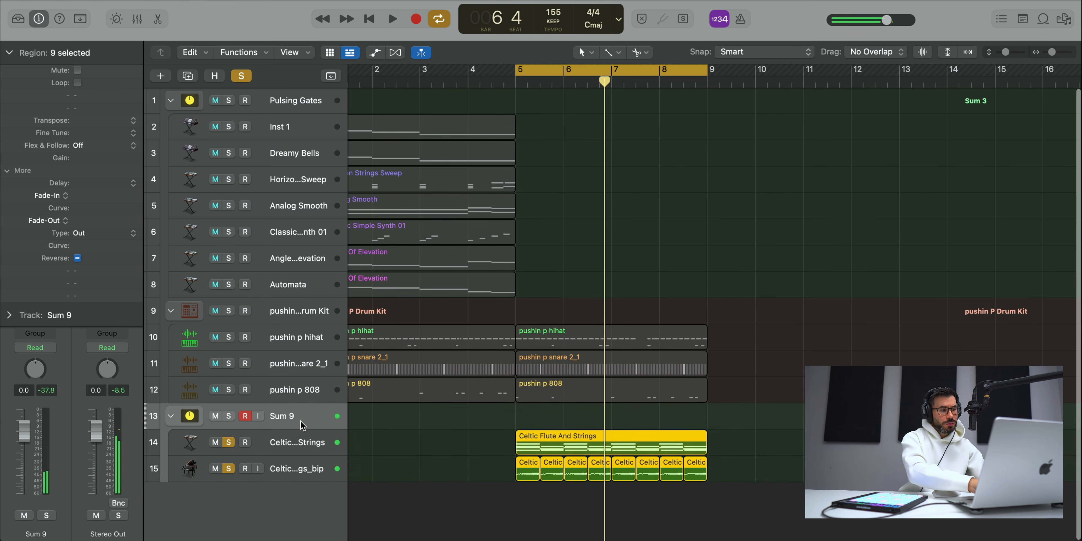
pyautogui.click(32, 51)
# Step: Add a Channel EQ to the Sum 9 stack and enable a low cut at 88.5 Hz with an 18 dB/Oct slope
pyautogui.click(44, 223)
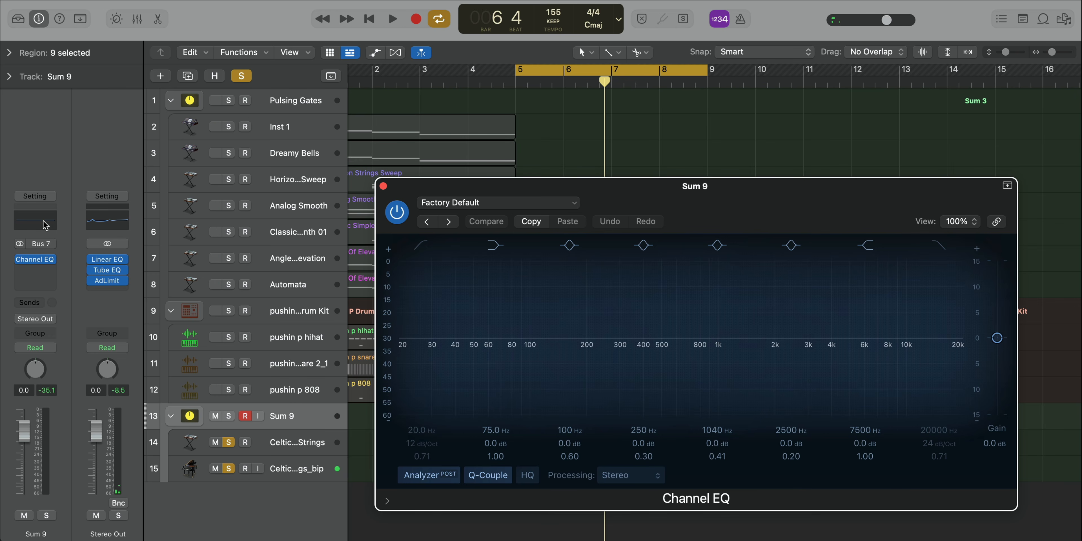
pyautogui.click(420, 245)
pyautogui.press('space')
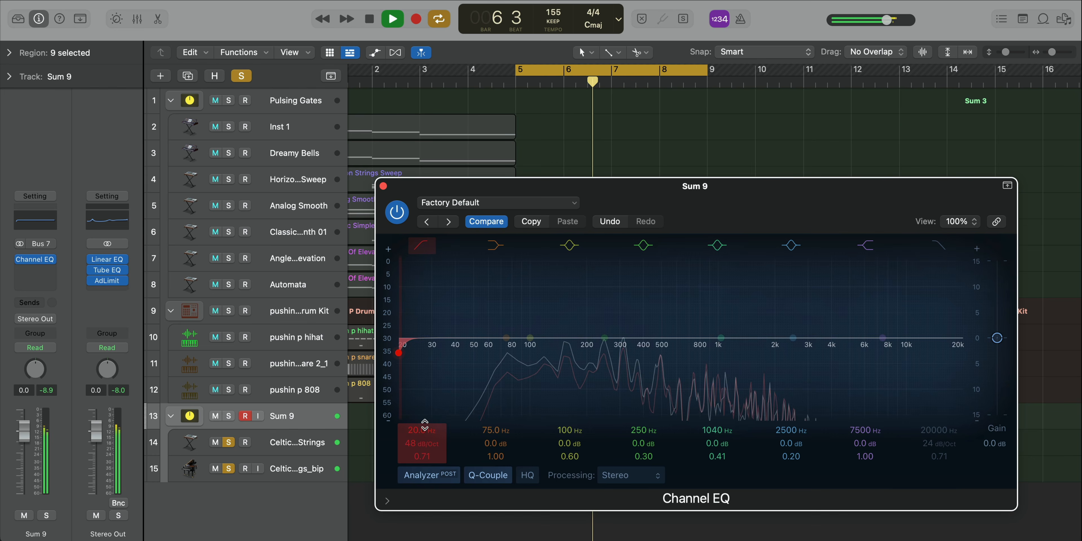
pyautogui.moveTo(422, 431); pyautogui.dragTo(424, 425)
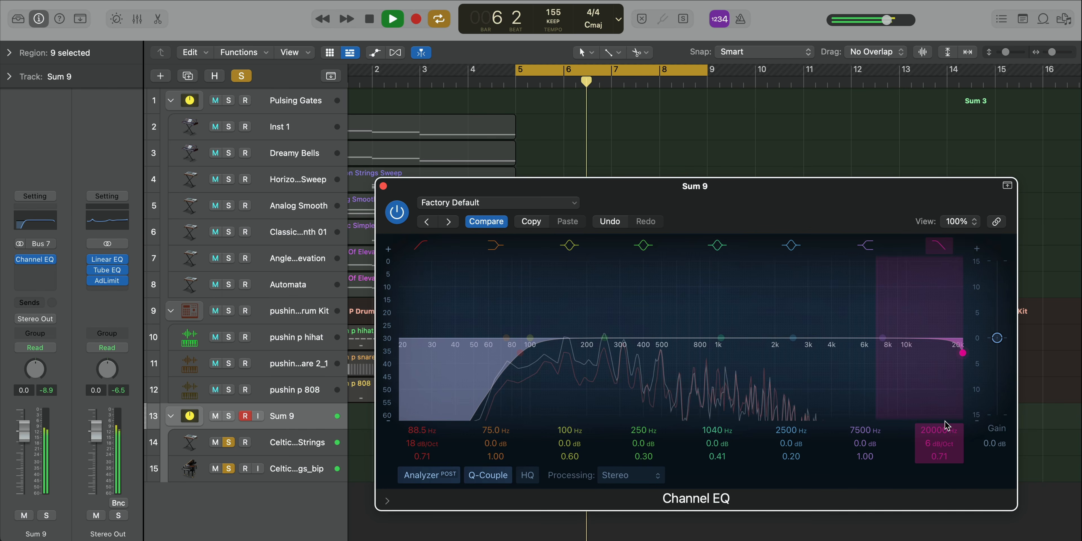
# Step: Set a high cut at 7100 Hz with a 6 dB/Oct slope on the Sum 9 stack's EQ and close the plug-in
pyautogui.moveTo(947, 425); pyautogui.dragTo(947, 445)
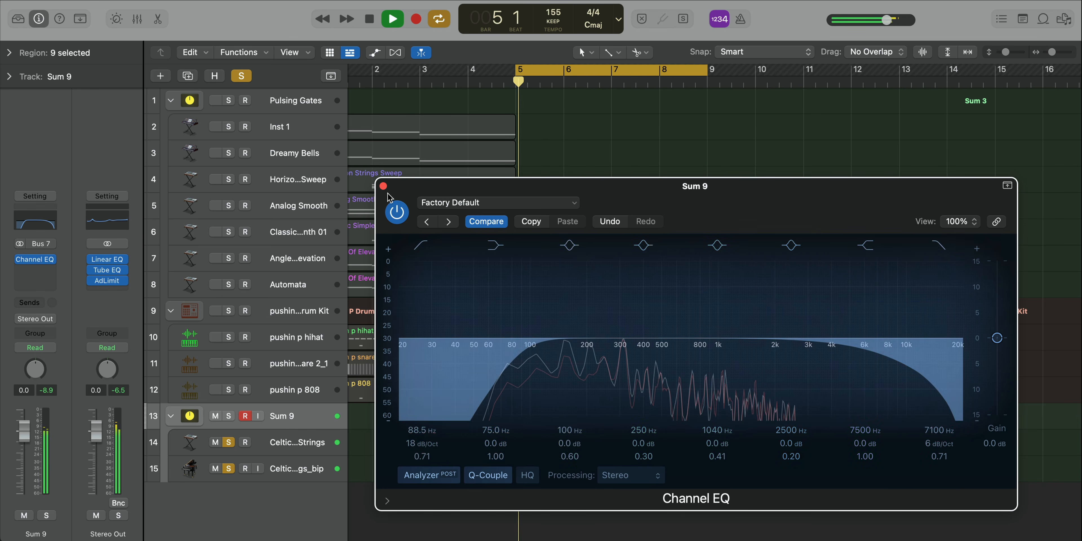
pyautogui.click(393, 209)
pyautogui.click(384, 186)
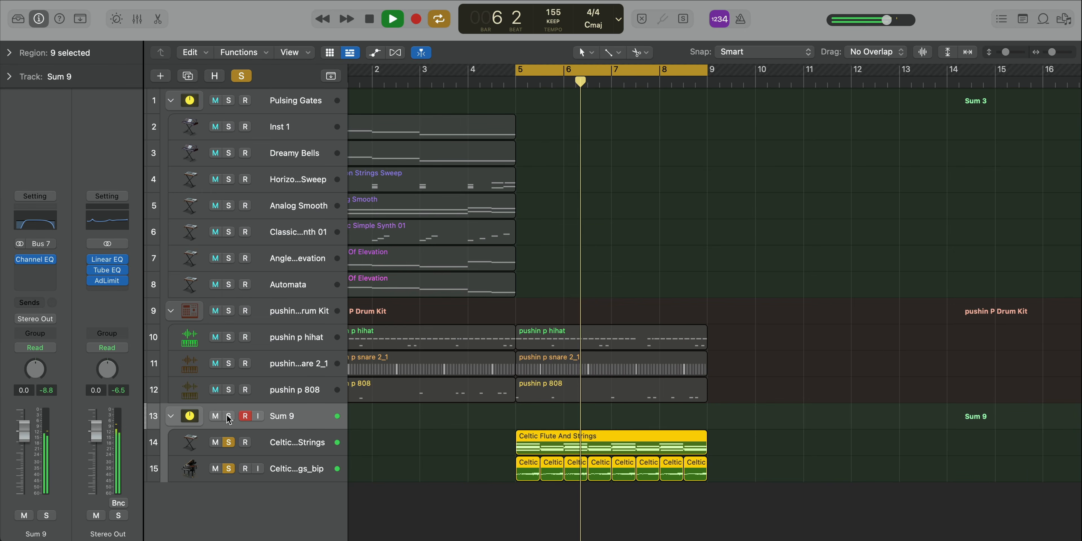
# Step: Unsolo the strings and reversed piano tracks and lower the Sum 9 stack's volume to -3.6 dB
pyautogui.click(228, 444)
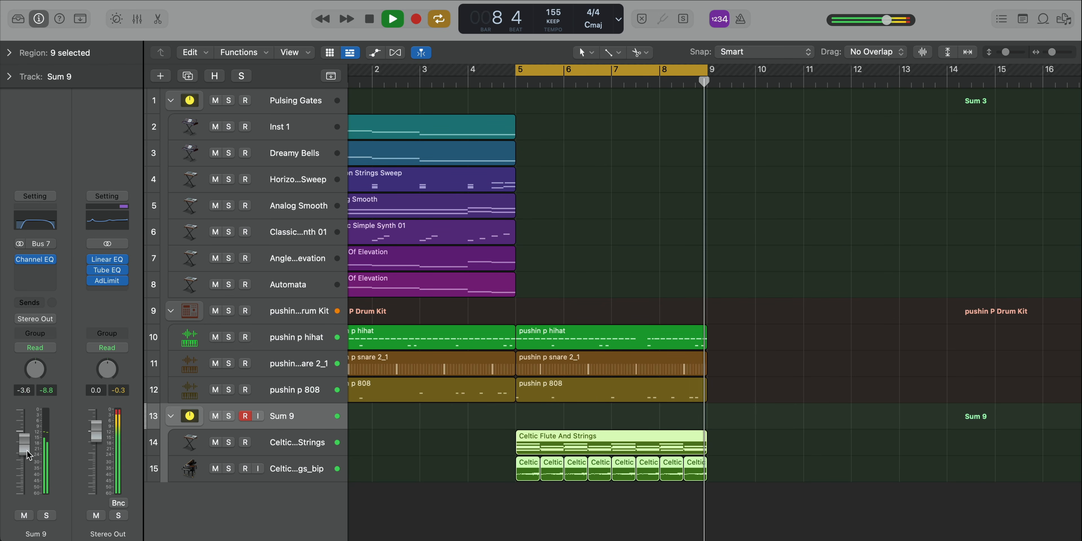
pyautogui.scroll(-3, 540, 462)
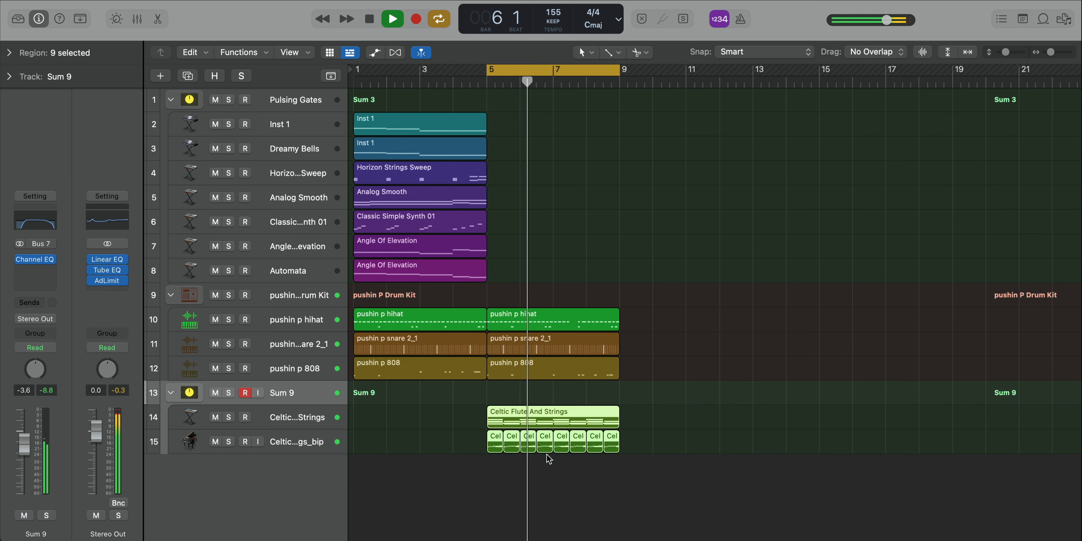
pyautogui.moveTo(469, 449); pyautogui.dragTo(686, 120)
pyautogui.click(592, 68)
pyautogui.doubleClick(596, 79)
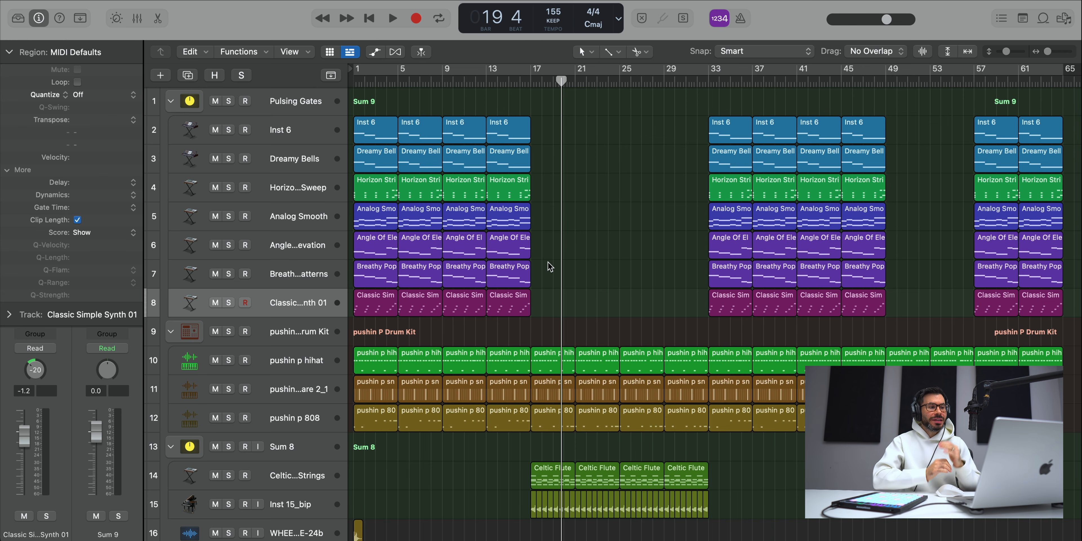
# Step: Audition the WHEEZYO…FHERE-24b audio track in solo from the start of the song, stop playback and unsolo it
pyautogui.click(286, 524)
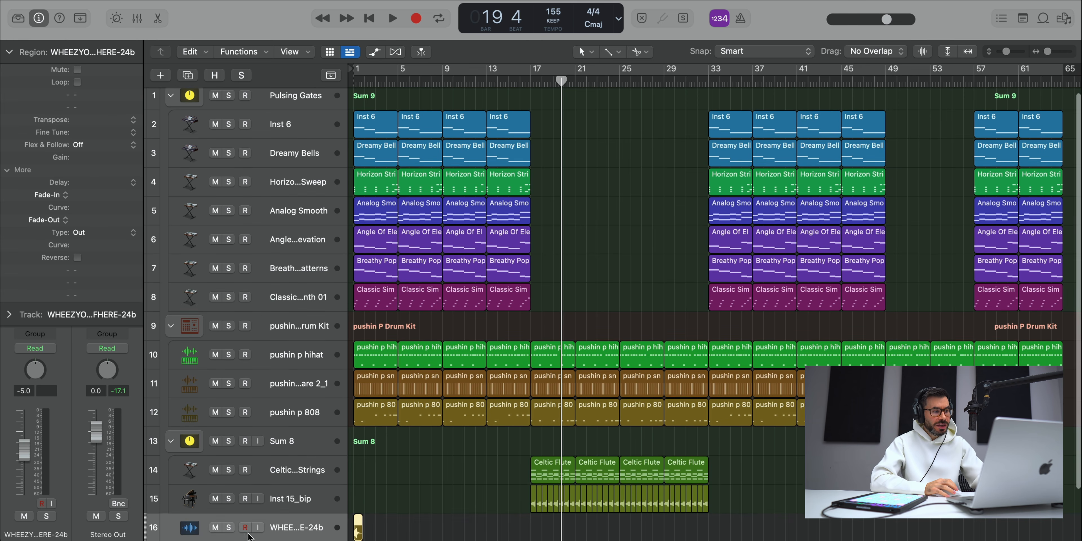
pyautogui.click(229, 529)
pyautogui.press('Return')
pyautogui.press('space')
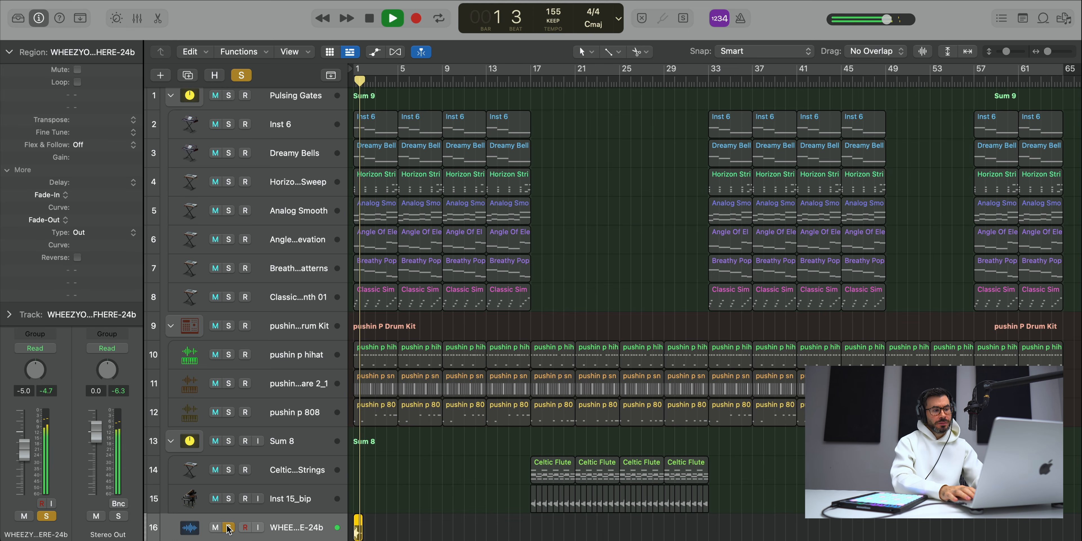
pyautogui.press('space')
pyautogui.click(228, 528)
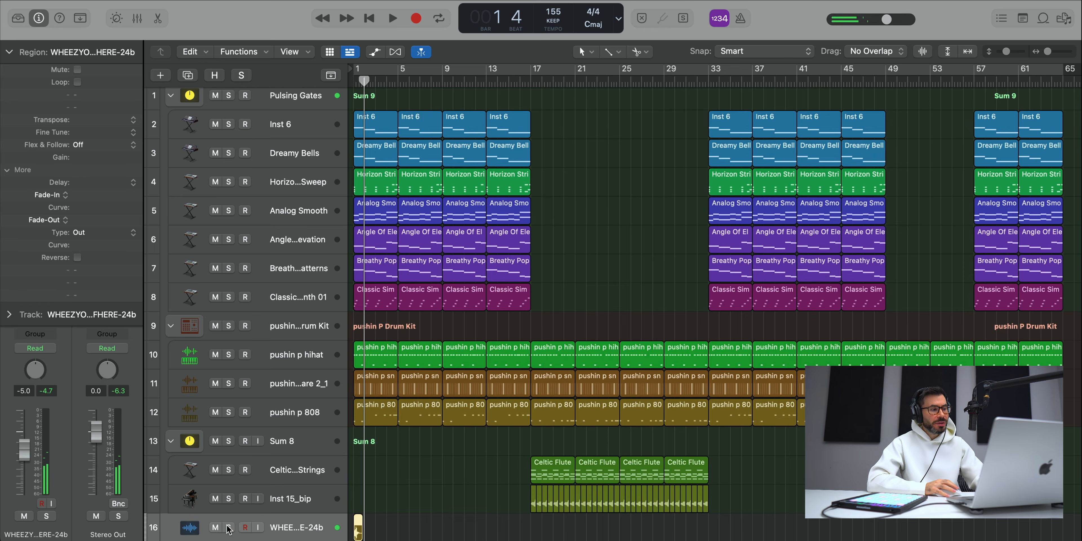